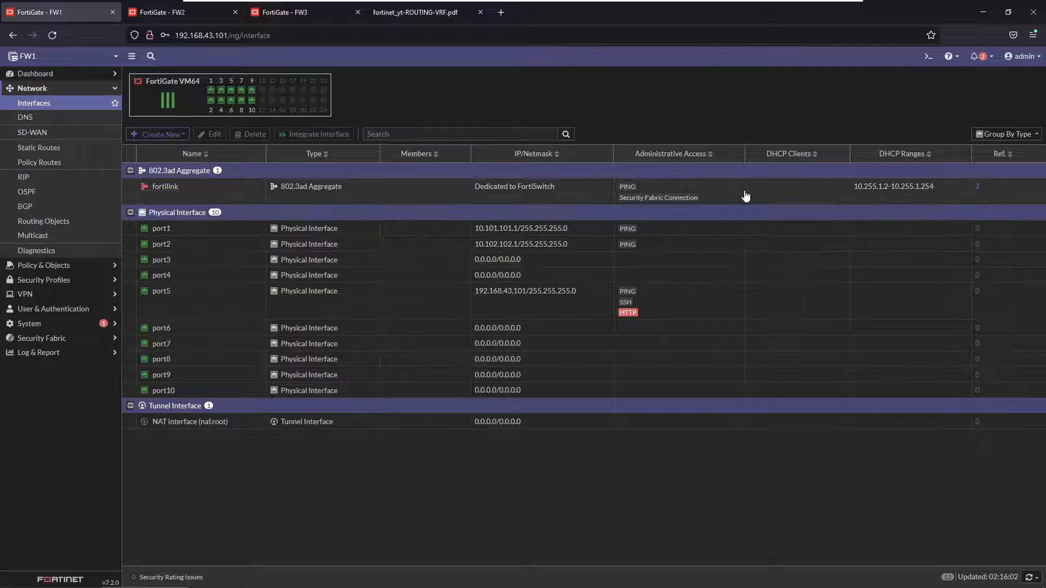
Run "get router info routing-table all" in the FW1 CLI console and examine the VRF 0 routes for port1 and port2.
{"action": "left_click", "coordinate": [928, 56]}
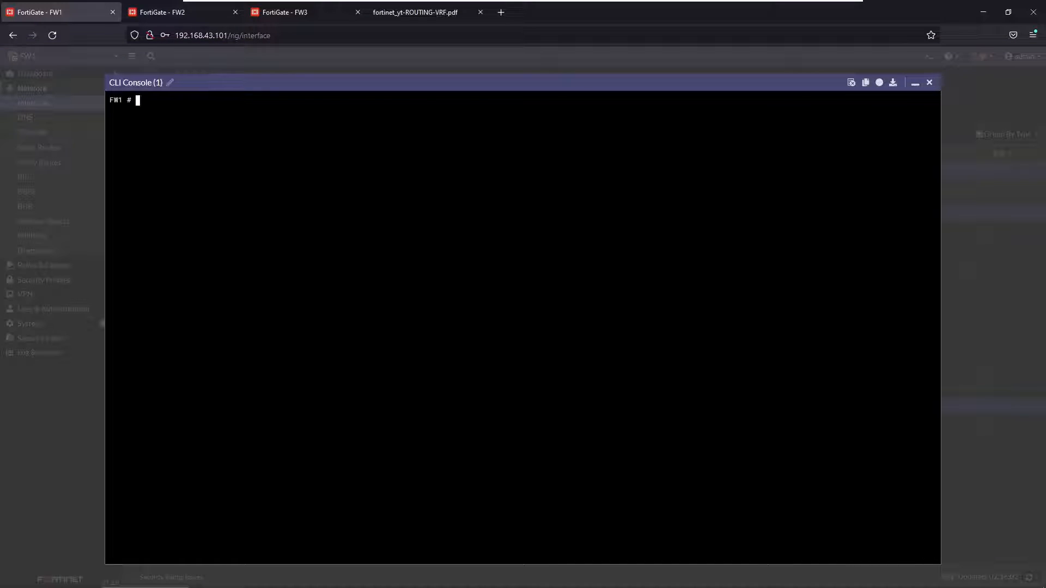
{"action": "type", "text": "get router info routing-table "}
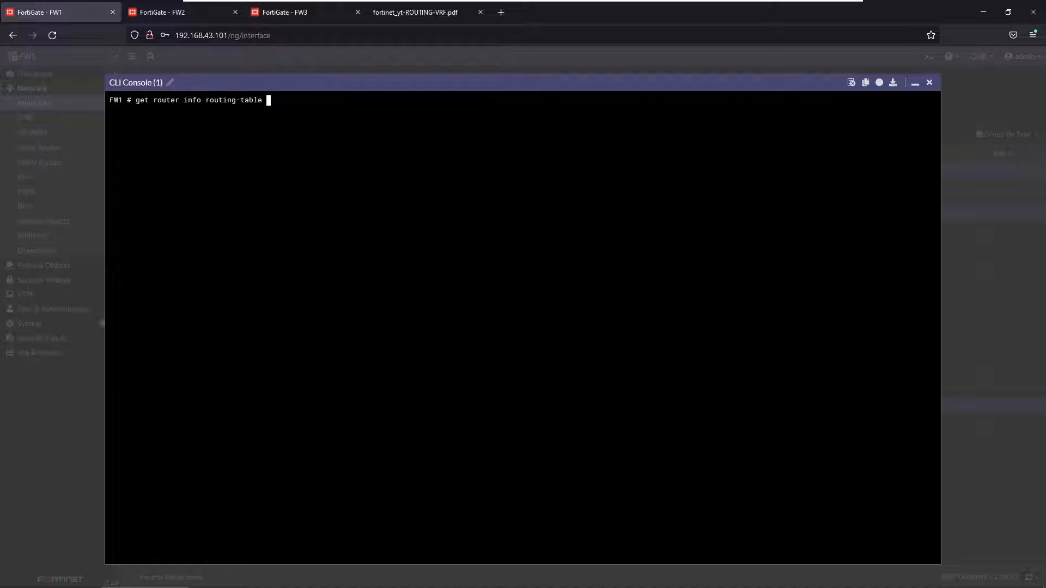
{"action": "type", "text": "all"}
{"action": "key", "text": "Return"}
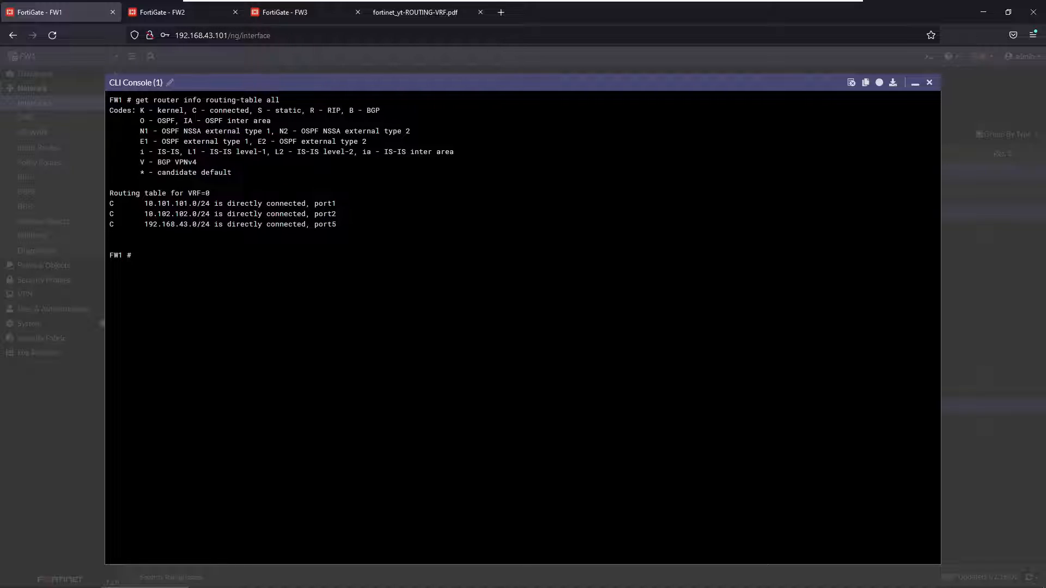
{"action": "left_click_drag", "start_coordinate": [192, 193], "coordinate": [210, 193]}
{"action": "left_click_drag", "start_coordinate": [140, 204], "coordinate": [210, 204]}
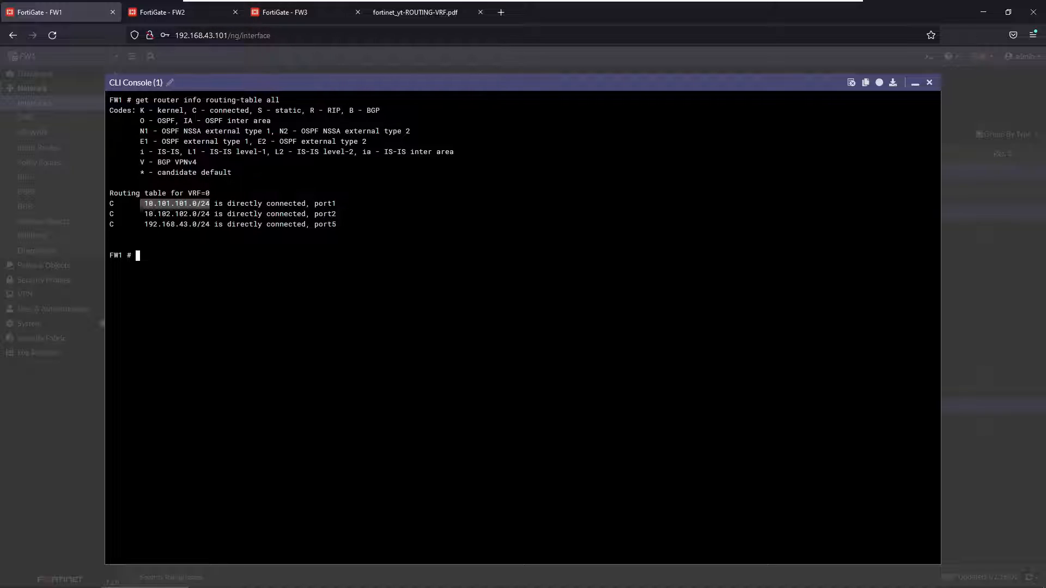
{"action": "left_click_drag", "start_coordinate": [157, 213], "coordinate": [201, 214]}
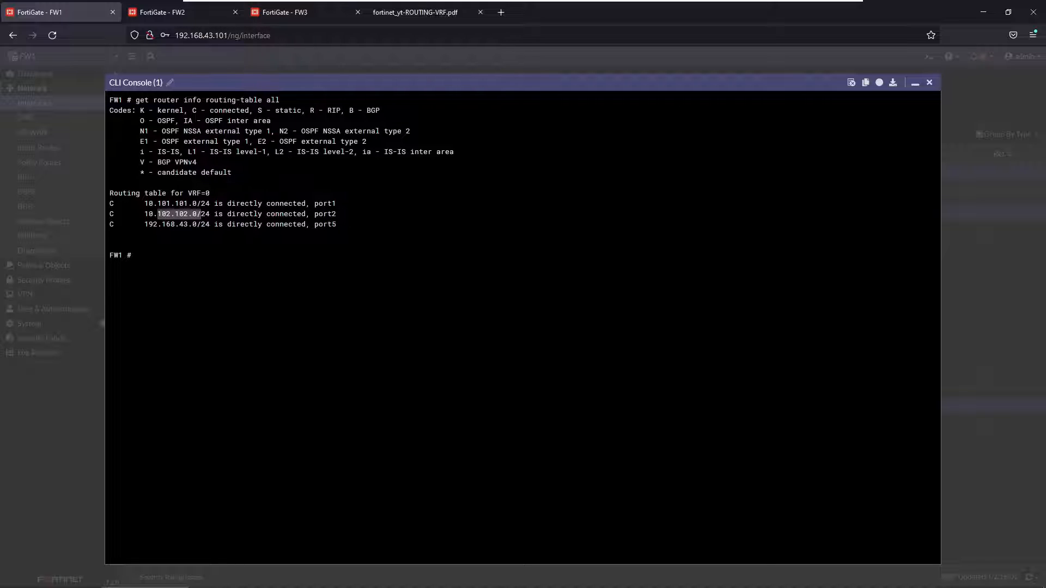
{"action": "left_click_drag", "start_coordinate": [140, 204], "coordinate": [309, 211]}
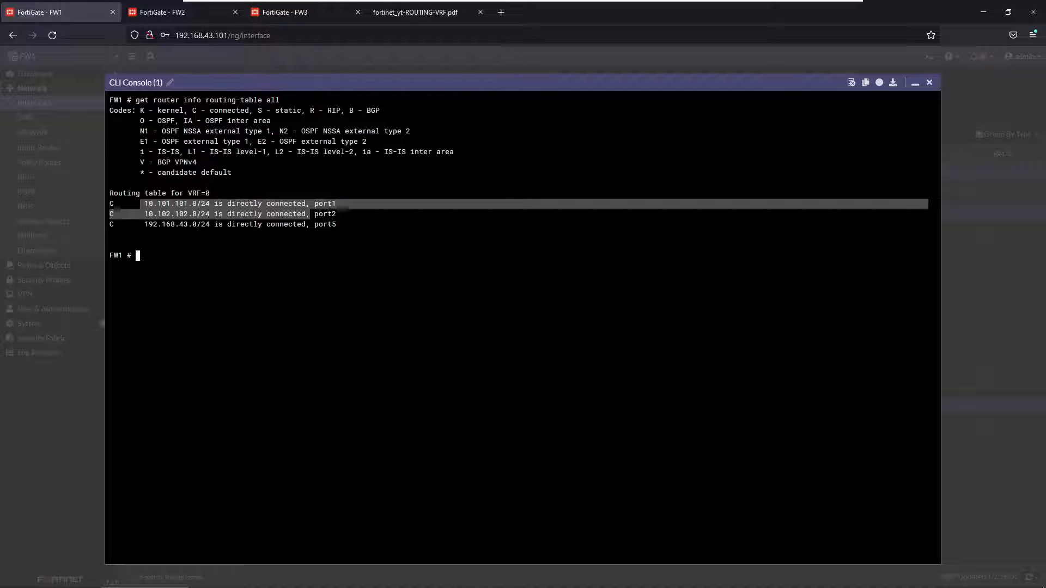
{"action": "left_click", "coordinate": [929, 82]}
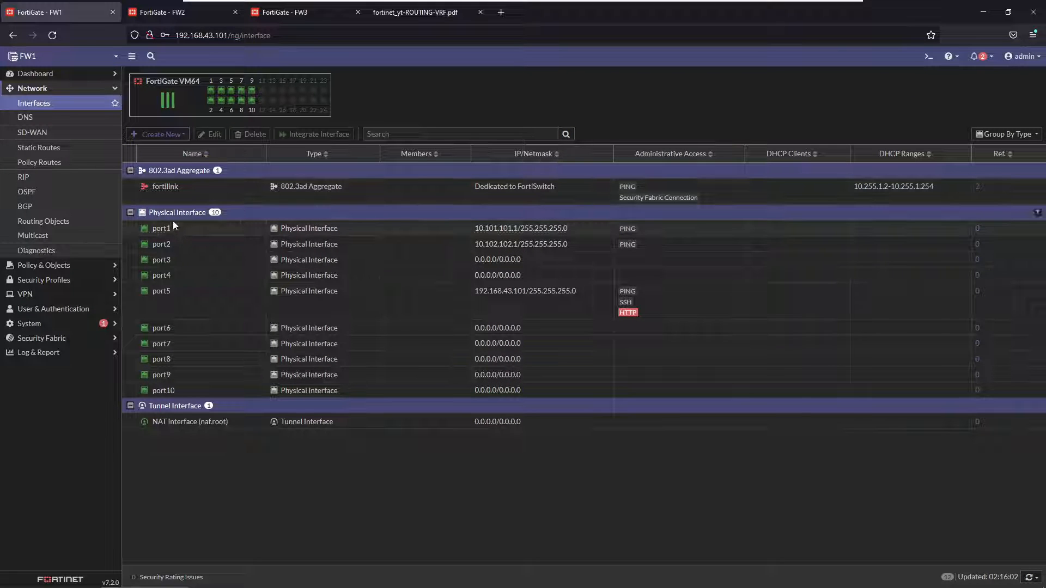
Set the OSPF router ID of FW1 to 192.168.0.1 and select the existing area 0.0.0.0.
{"action": "left_click", "coordinate": [43, 194]}
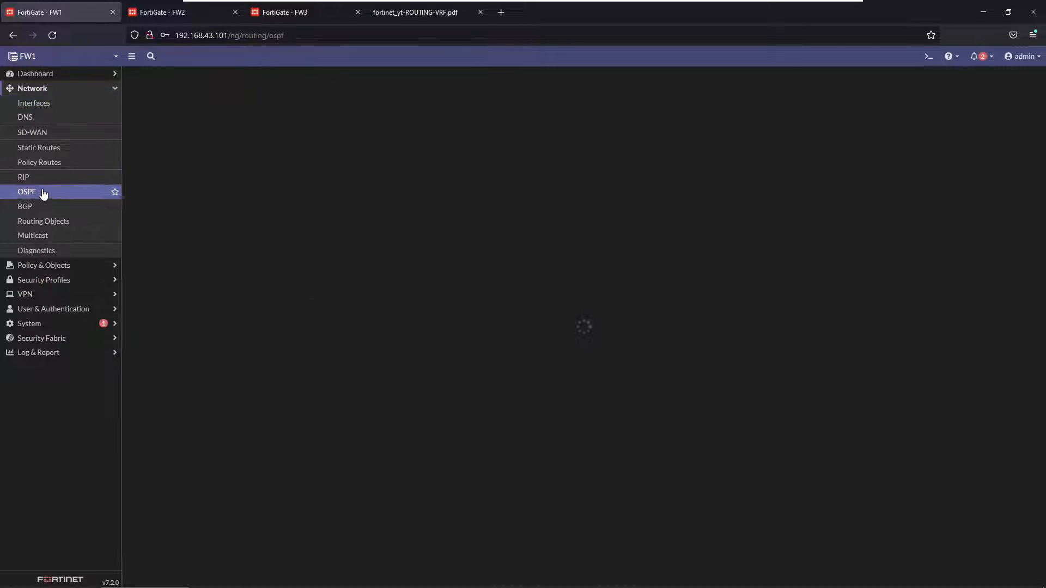
{"action": "type", "text": "192.168.0.1"}
{"action": "key", "text": "Tab"}
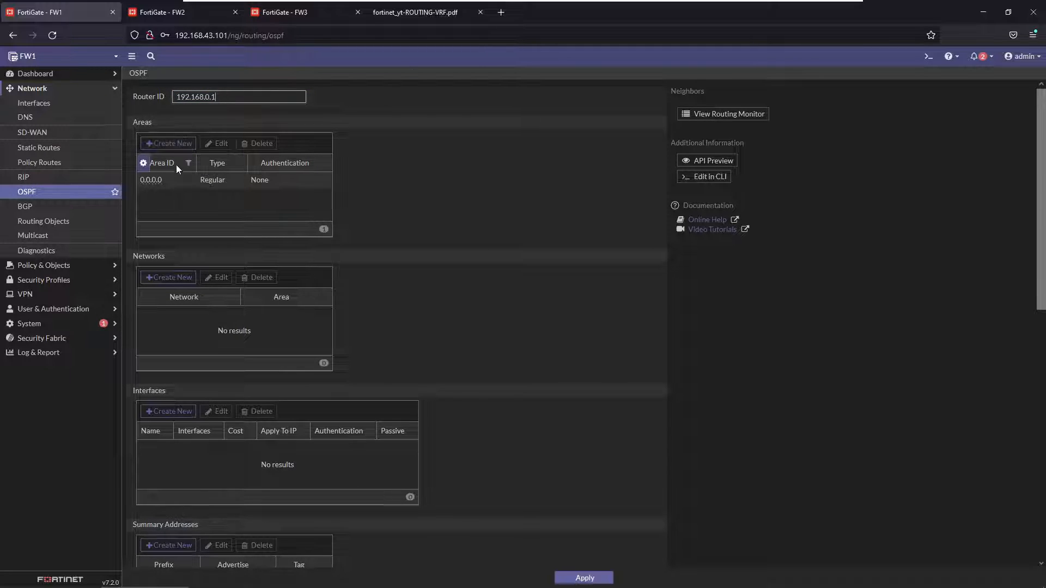
{"action": "left_click", "coordinate": [182, 182]}
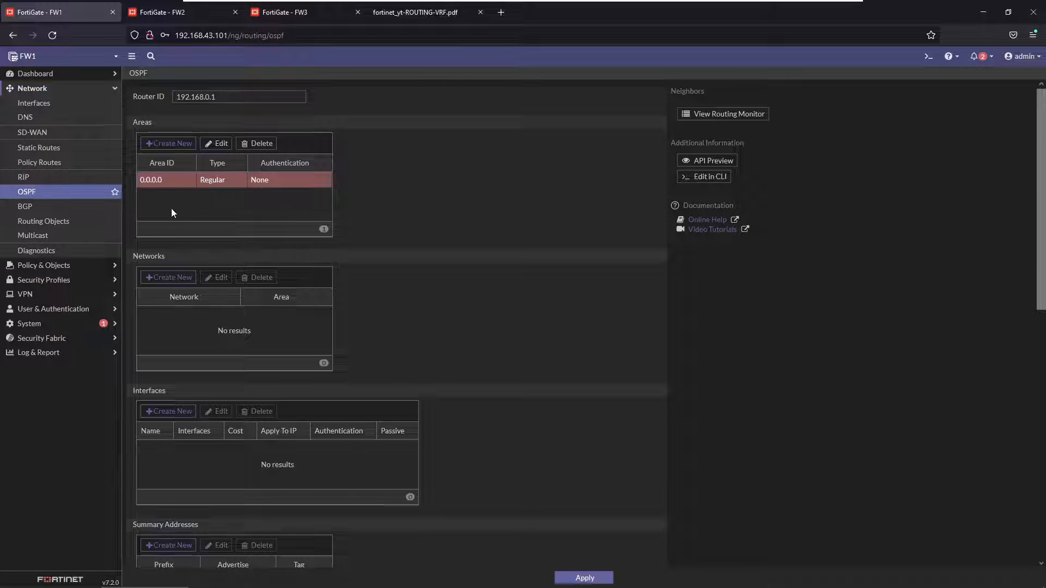
Add the network 10.101.101.0/24 in area 0.0.0.0 to the OSPF configuration.
{"action": "left_click", "coordinate": [173, 276]}
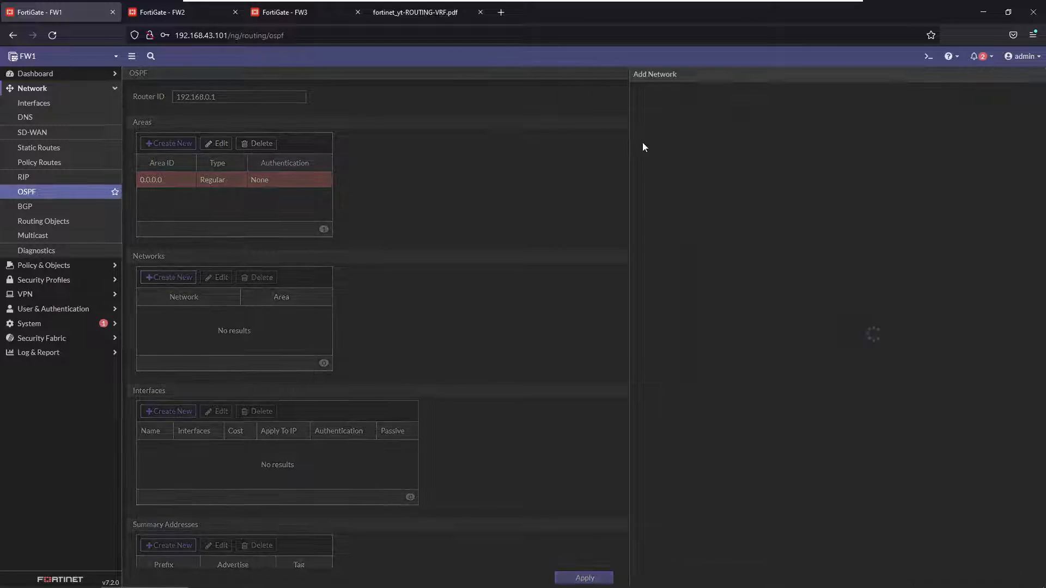
{"action": "left_click", "coordinate": [671, 98]}
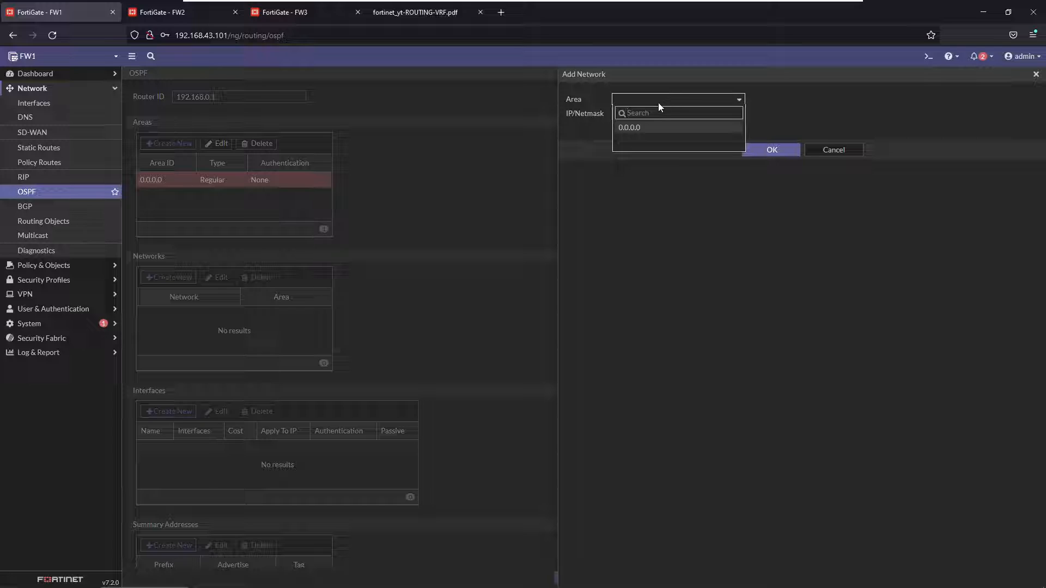
{"action": "left_click", "coordinate": [642, 130]}
{"action": "left_click", "coordinate": [676, 114]}
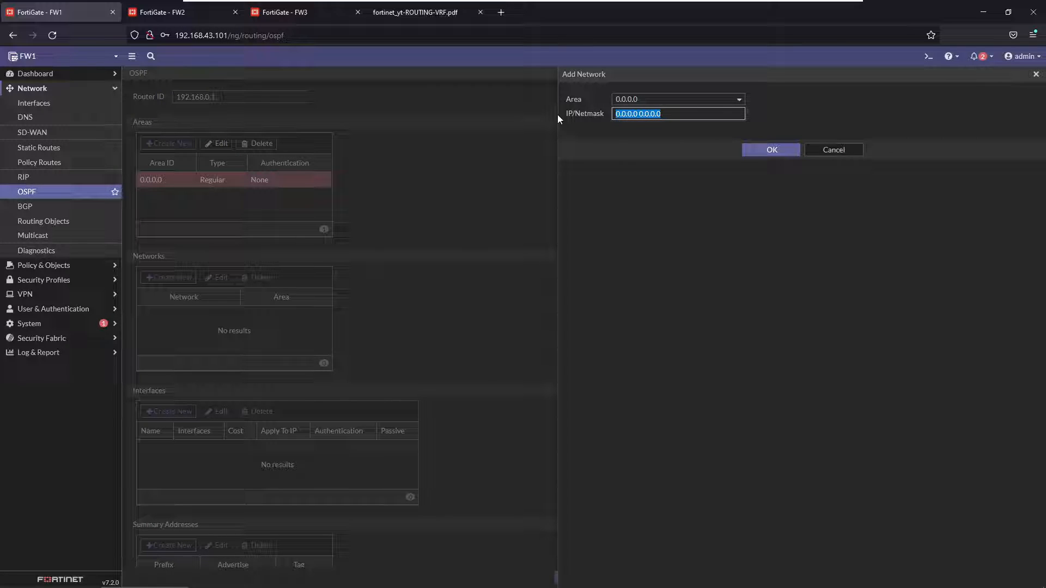
{"action": "type", "text": "10.101.101.0/24"}
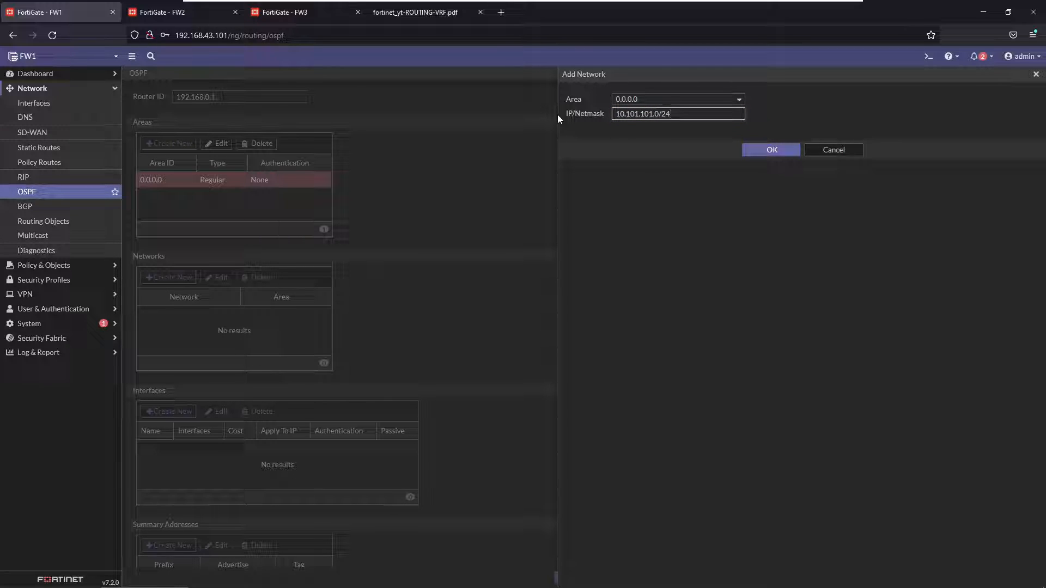
{"action": "left_click", "coordinate": [749, 149]}
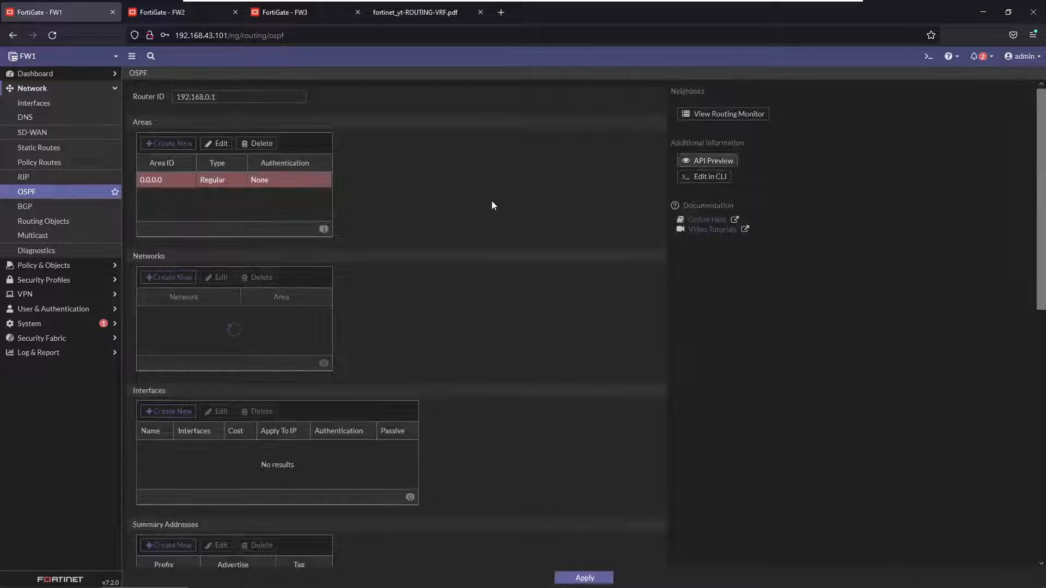
Add the network 10.102.102.0/24 in area 0.0.0.0 to the OSPF configuration.
{"action": "left_click", "coordinate": [174, 276]}
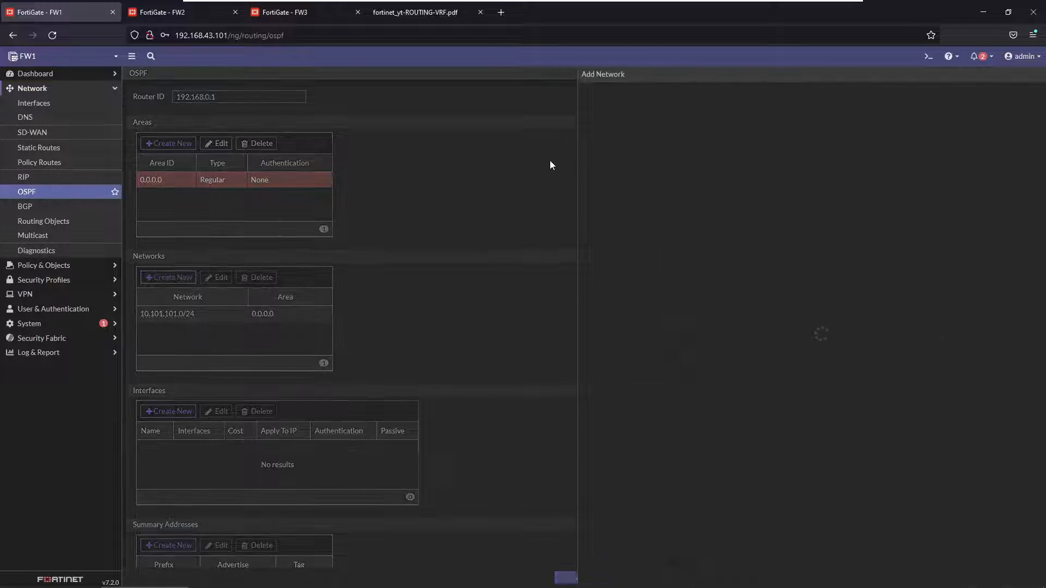
{"action": "left_click", "coordinate": [656, 99]}
{"action": "left_click", "coordinate": [633, 130]}
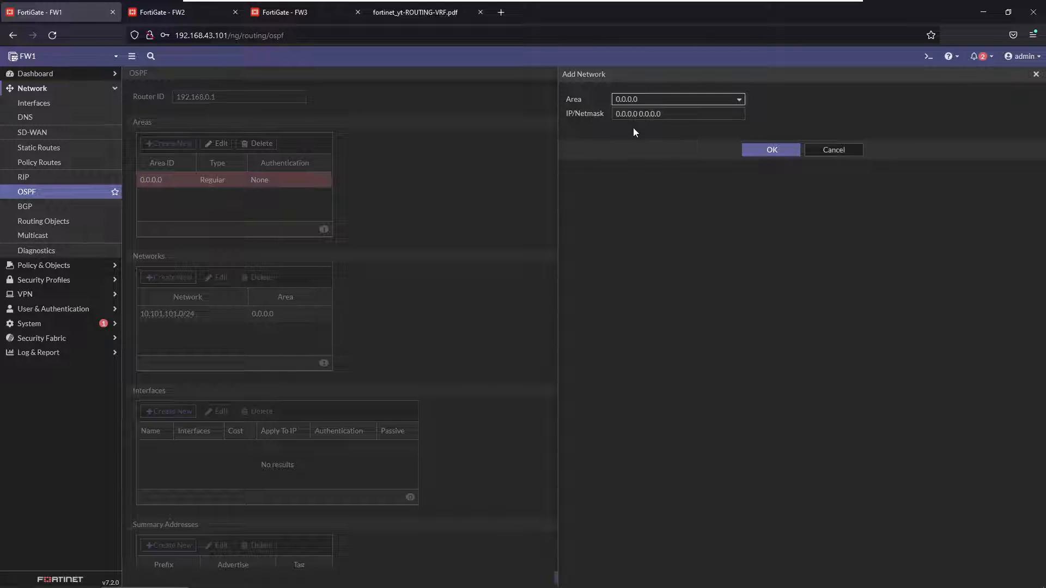
{"action": "left_click_drag", "start_coordinate": [665, 114], "coordinate": [582, 113]}
{"action": "type", "text": "10.102.102.0"}
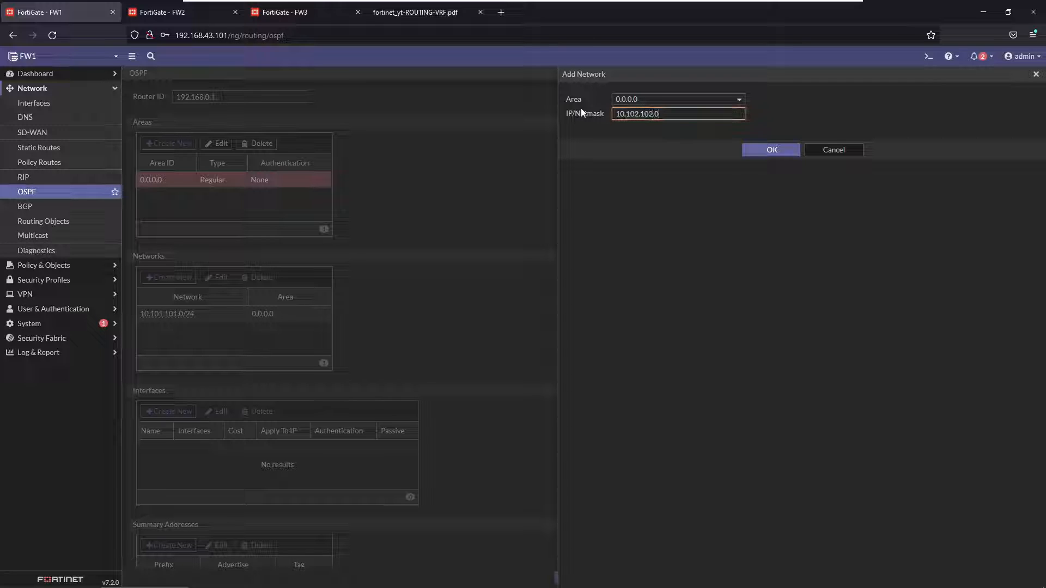
{"action": "type", "text": "/24"}
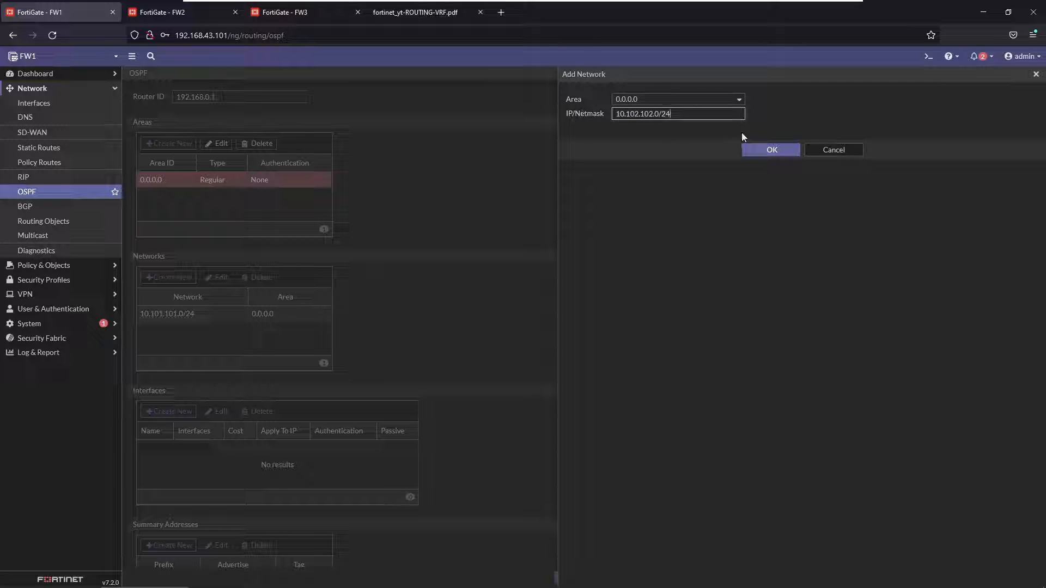
{"action": "left_click", "coordinate": [749, 148]}
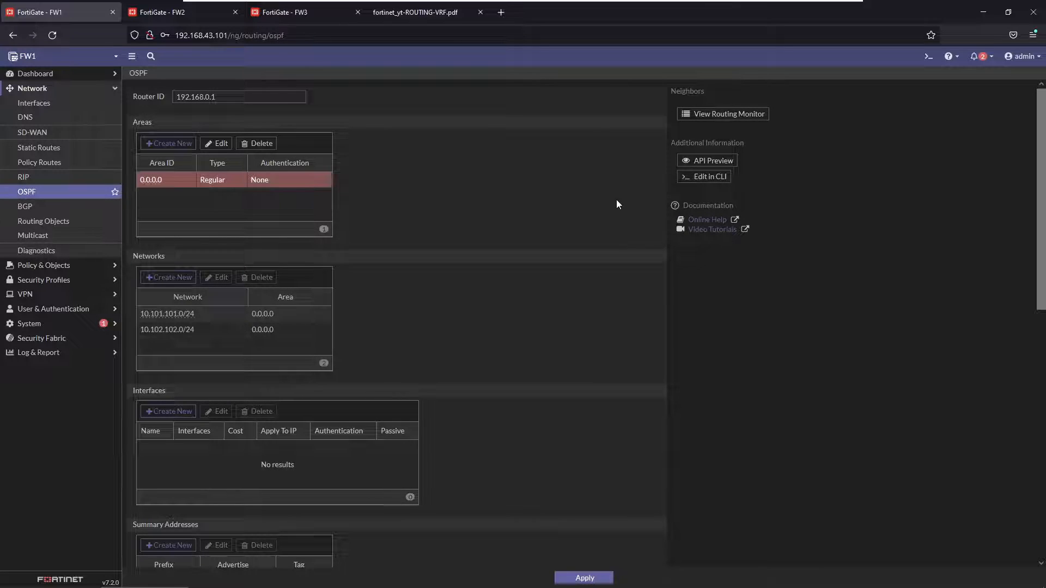
Start a new OSPF interface entry named FW1-FW2 and assign it to port1.
{"action": "scroll", "coordinate": [441, 262], "scroll_direction": "down", "scroll_amount": 2}
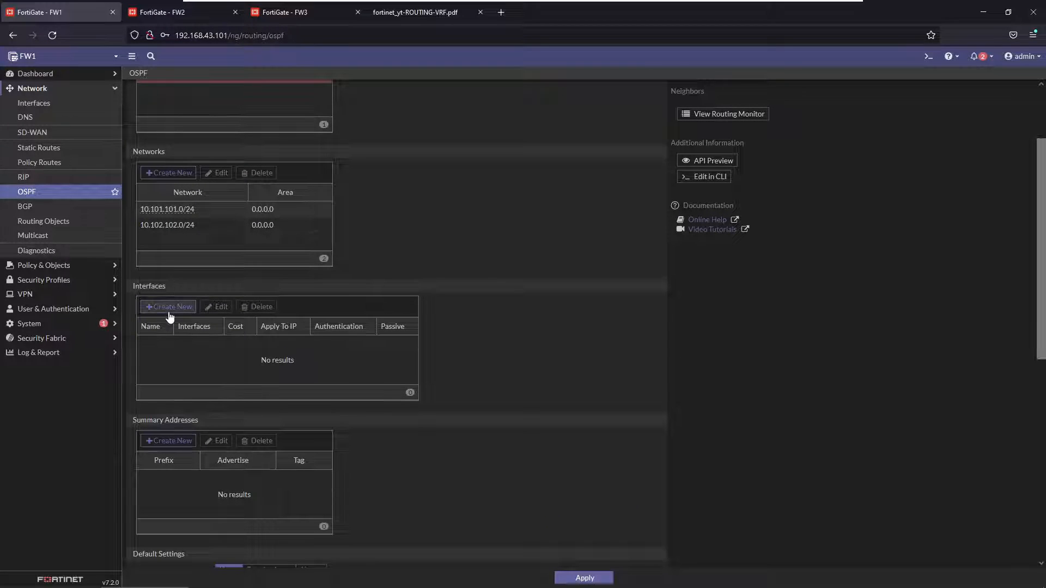
{"action": "left_click", "coordinate": [171, 306]}
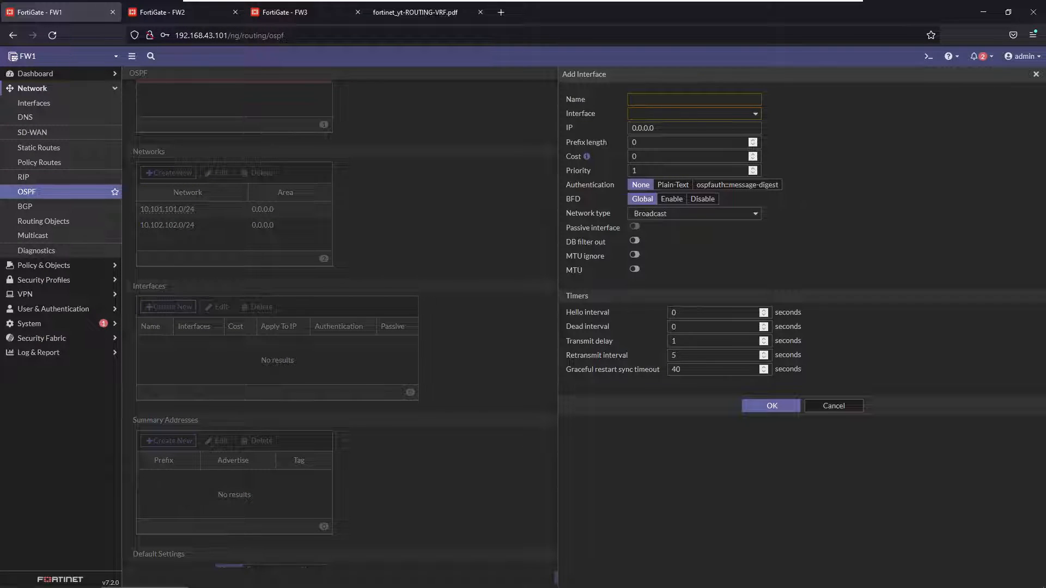
{"action": "type", "text": "F"}
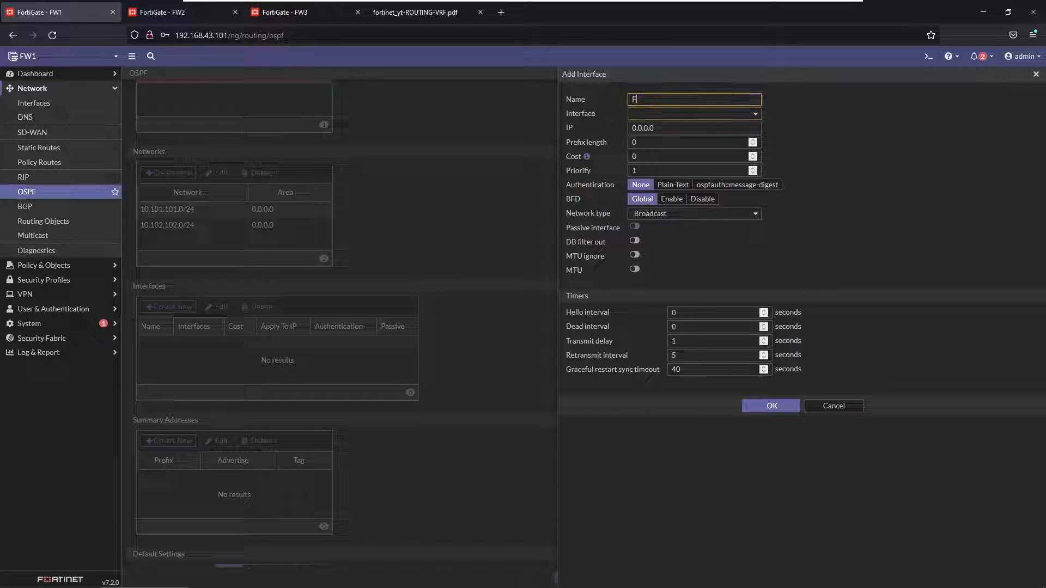
{"action": "type", "text": "W1-FW2"}
{"action": "left_click", "coordinate": [680, 114]}
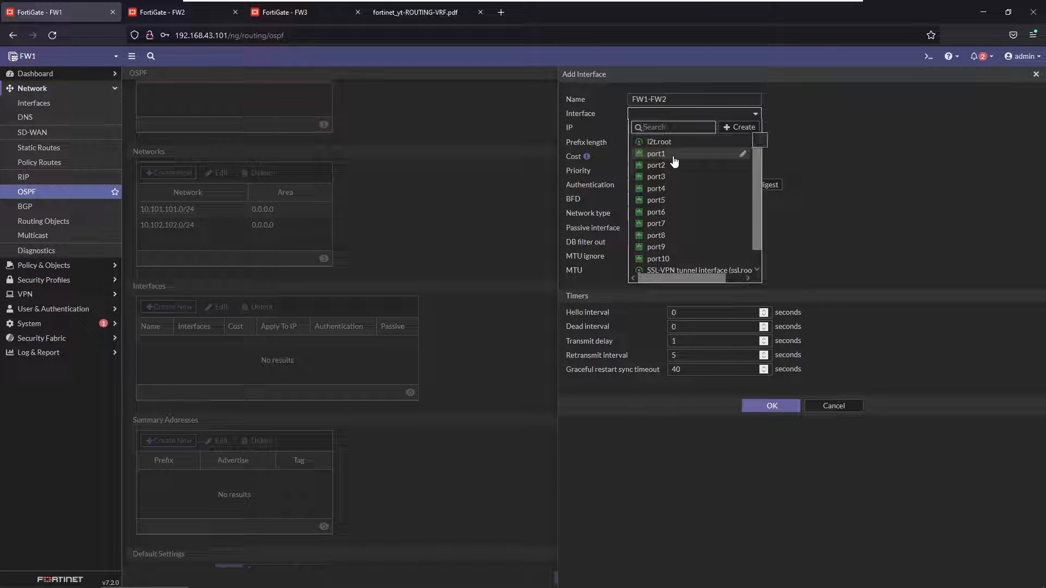
{"action": "left_click", "coordinate": [674, 158]}
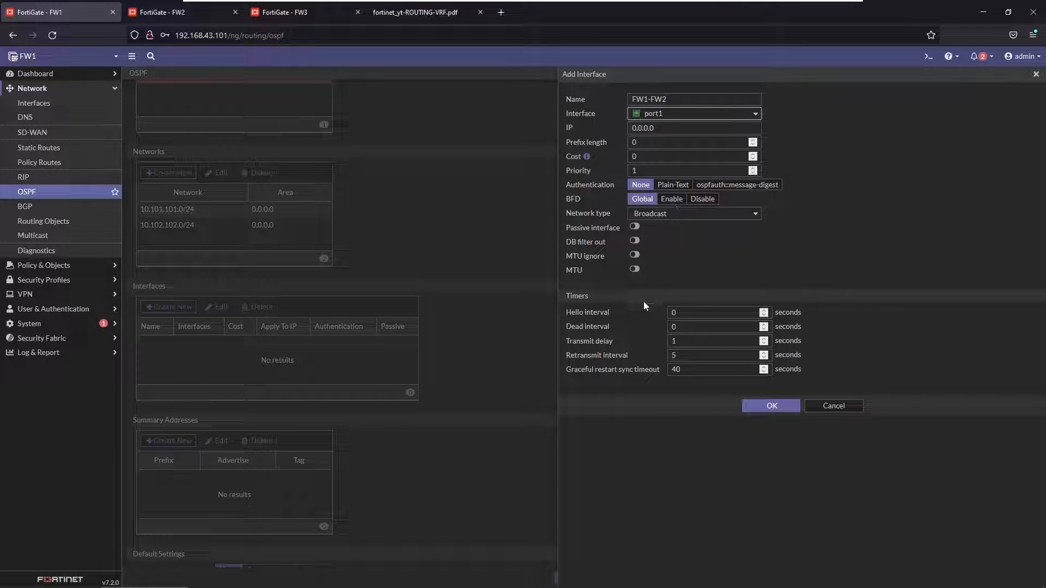
Set the FW1-FW2 hello interval to 10 seconds and dead interval to 40 seconds, and save the interface entry.
{"action": "left_click", "coordinate": [673, 312]}
{"action": "type", "text": "1"}
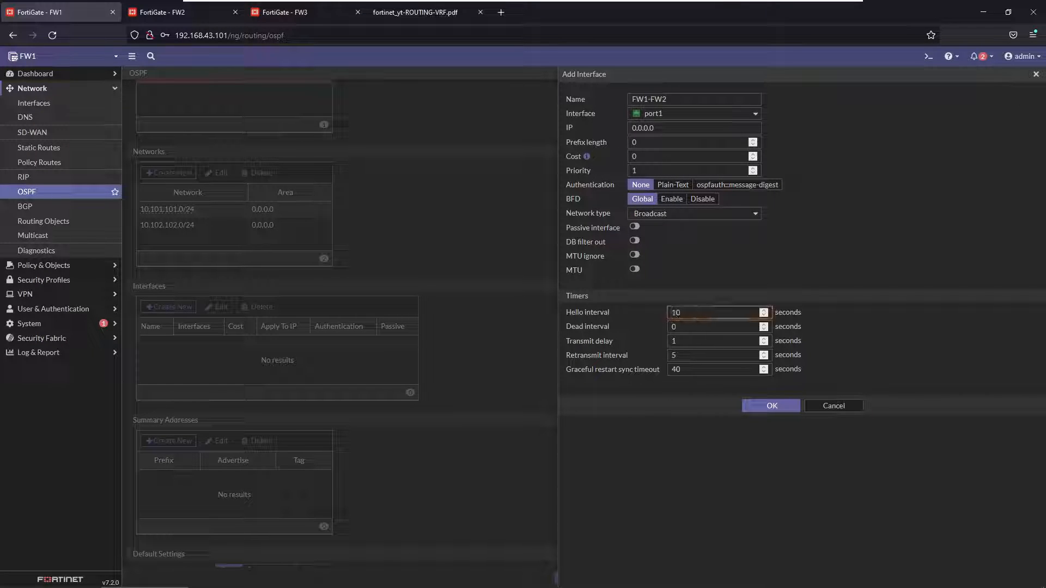
{"action": "key", "text": "Tab"}
{"action": "type", "text": "4"}
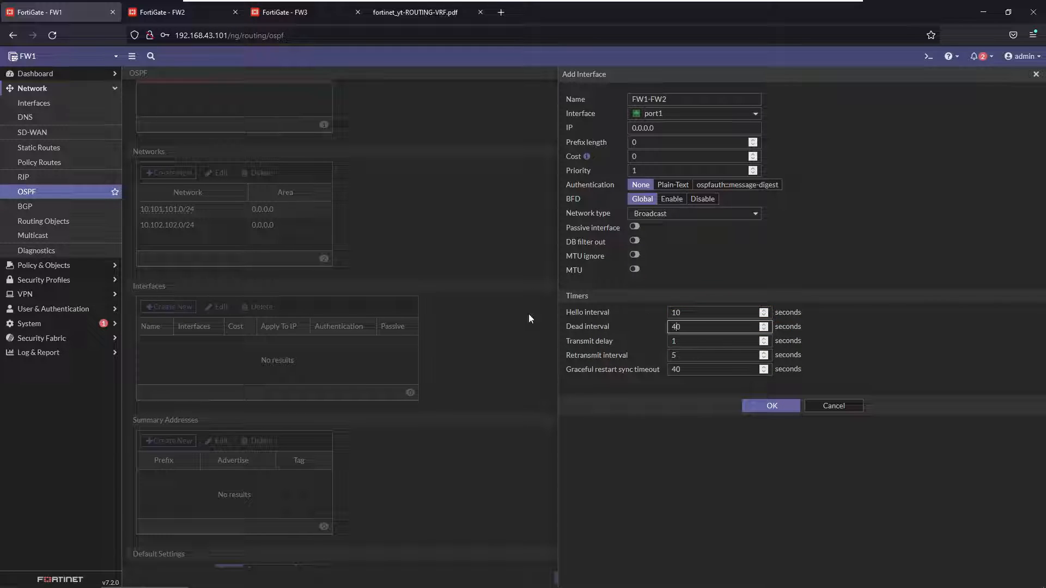
{"action": "left_click", "coordinate": [778, 409]}
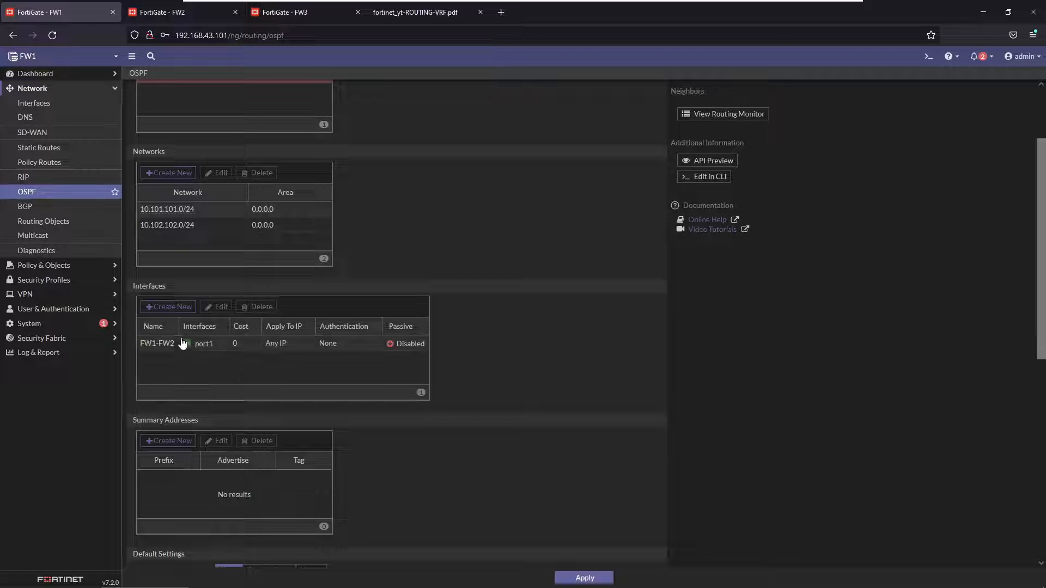
Start a second OSPF interface entry named FW1-FW3 and assign it to port2.
{"action": "left_click", "coordinate": [179, 306]}
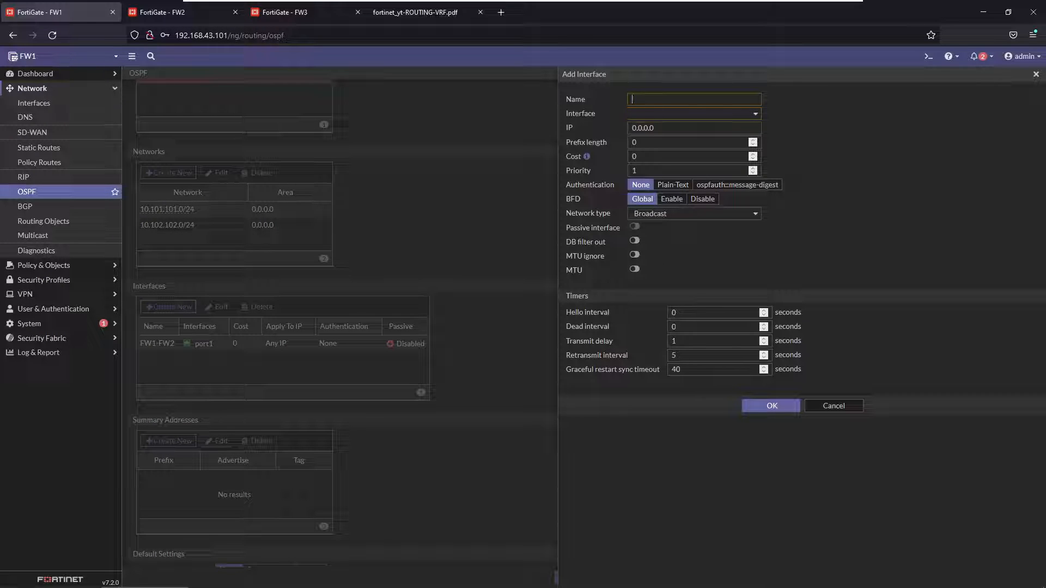
{"action": "type", "text": "FW"}
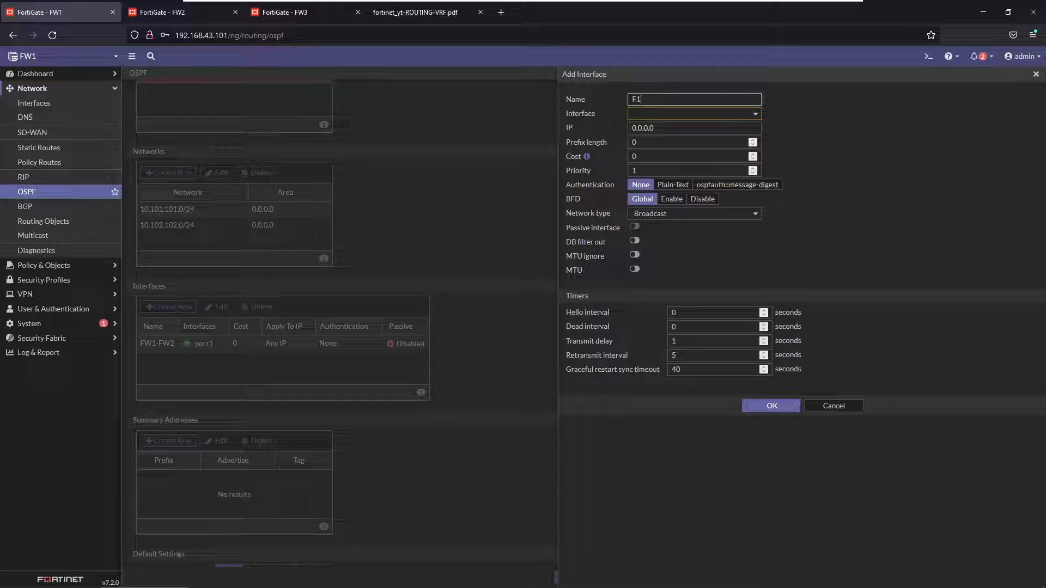
{"action": "type", "text": "1-FW3"}
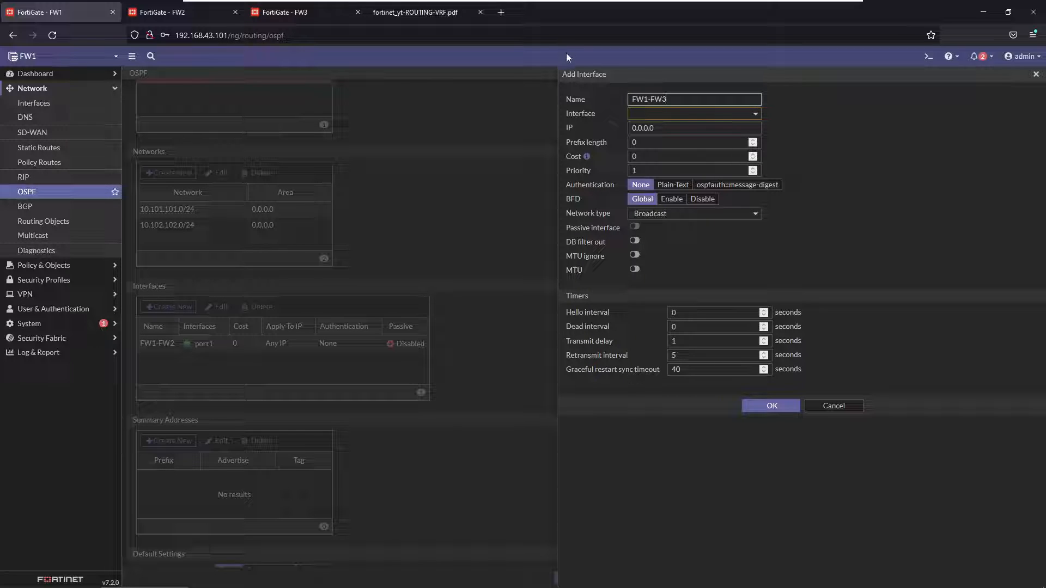
{"action": "left_click", "coordinate": [669, 113]}
{"action": "left_click", "coordinate": [690, 160]}
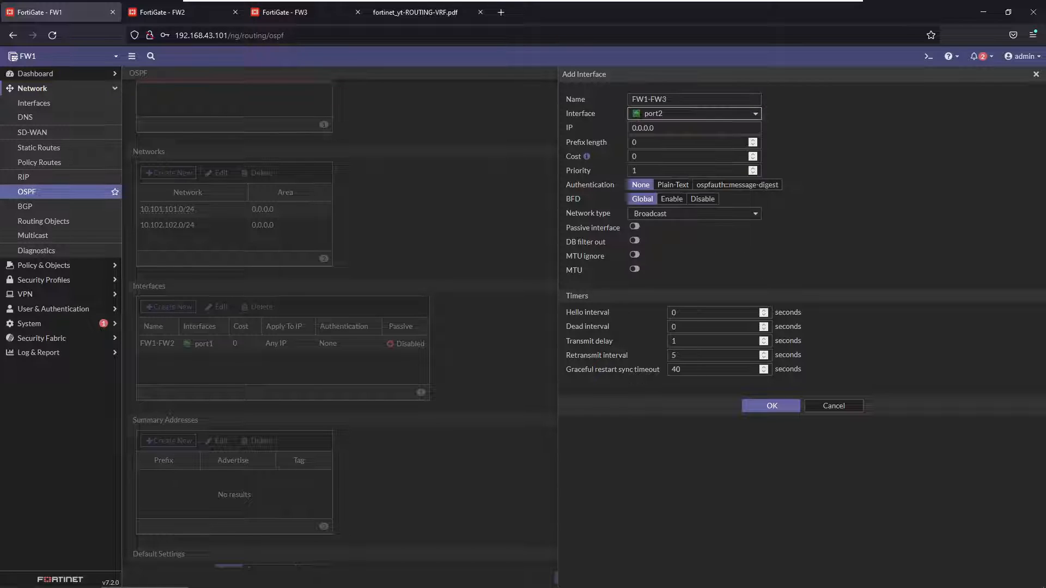
Set the FW1-FW3 hello interval to 10 seconds and dead interval to 40 seconds, and save the interface entry.
{"action": "double_click", "coordinate": [675, 313]}
{"action": "type", "text": "10"}
{"action": "left_click", "coordinate": [673, 329]}
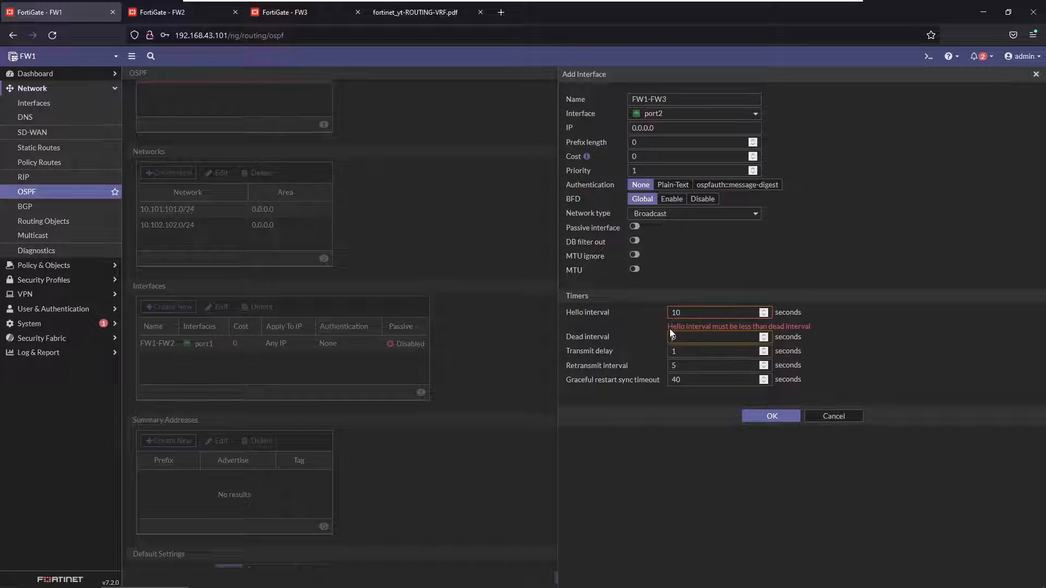
{"action": "type", "text": "40"}
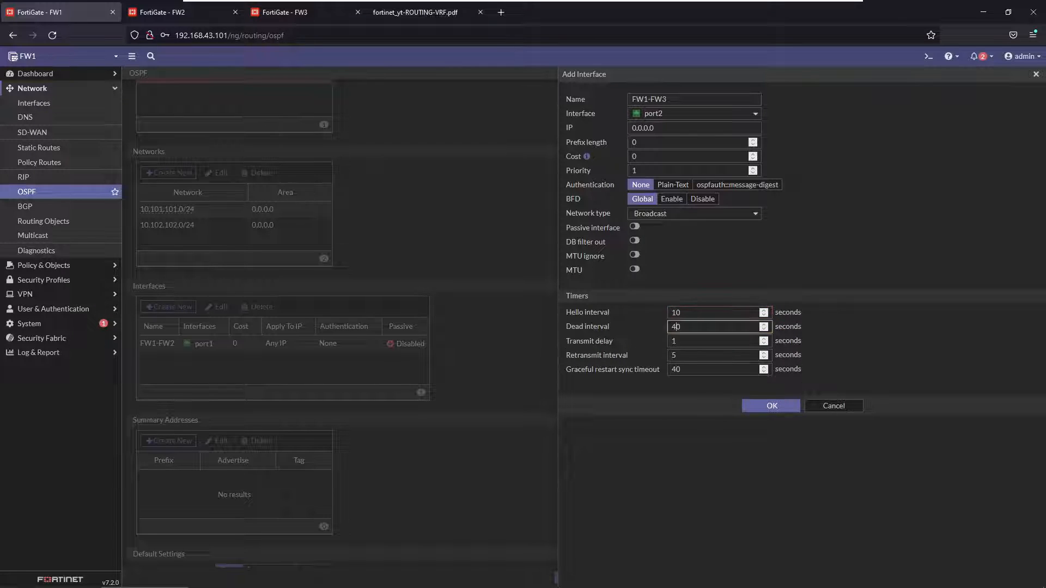
{"action": "left_click", "coordinate": [773, 406]}
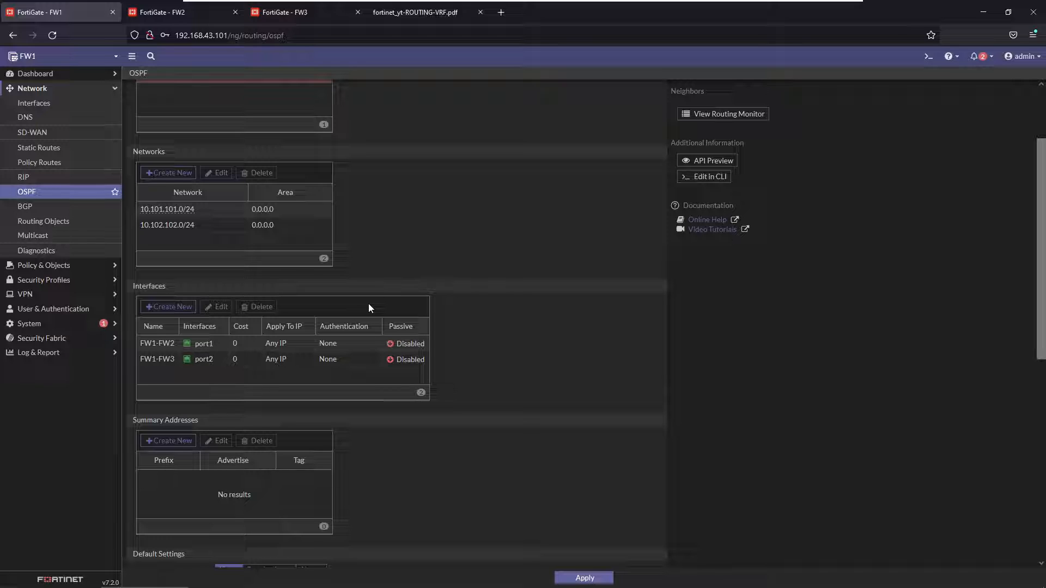
Review the OSPF settings on FW1 and apply the configuration.
{"action": "scroll", "coordinate": [391, 267], "scroll_direction": "up", "scroll_amount": 2}
{"action": "scroll", "coordinate": [399, 276], "scroll_direction": "down", "scroll_amount": 4}
{"action": "scroll", "coordinate": [399, 276], "scroll_direction": "down", "scroll_amount": 1}
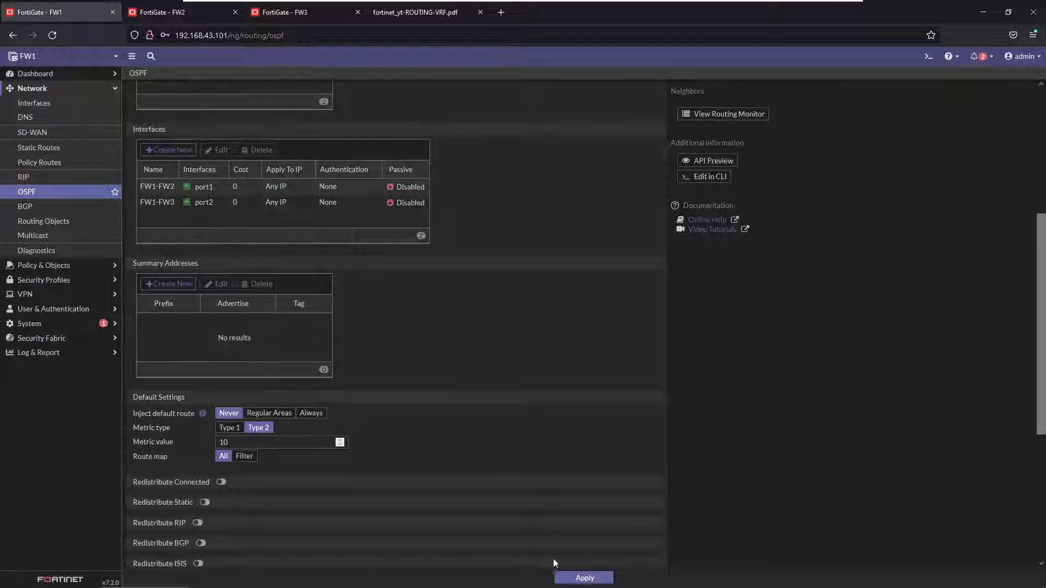
{"action": "left_click", "coordinate": [585, 578]}
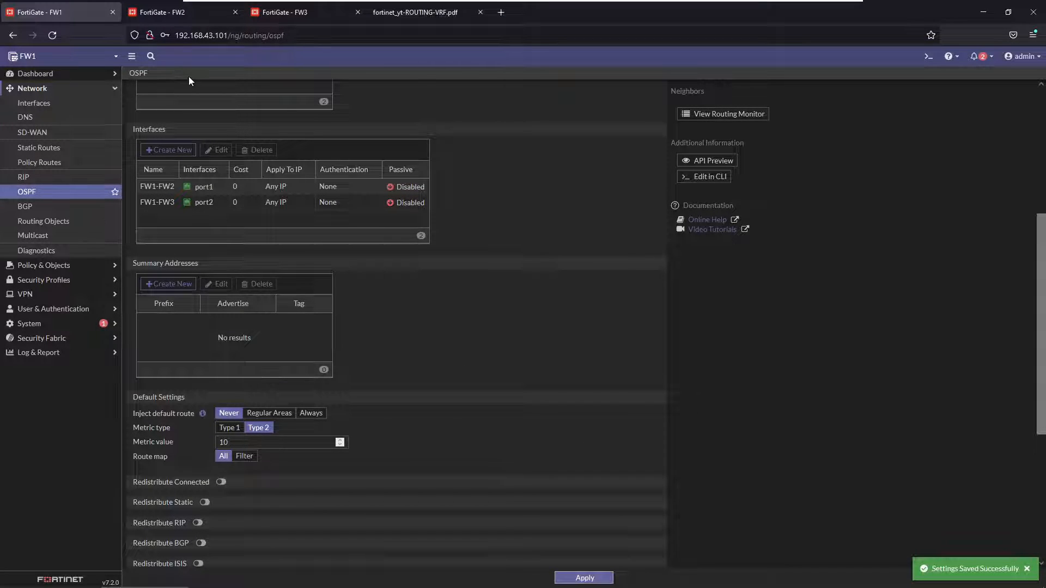
On FW2, set the OSPF router ID to 192.168.0.2 and add regular area 0.0.0.0 with no authentication.
{"action": "left_click", "coordinate": [172, 17]}
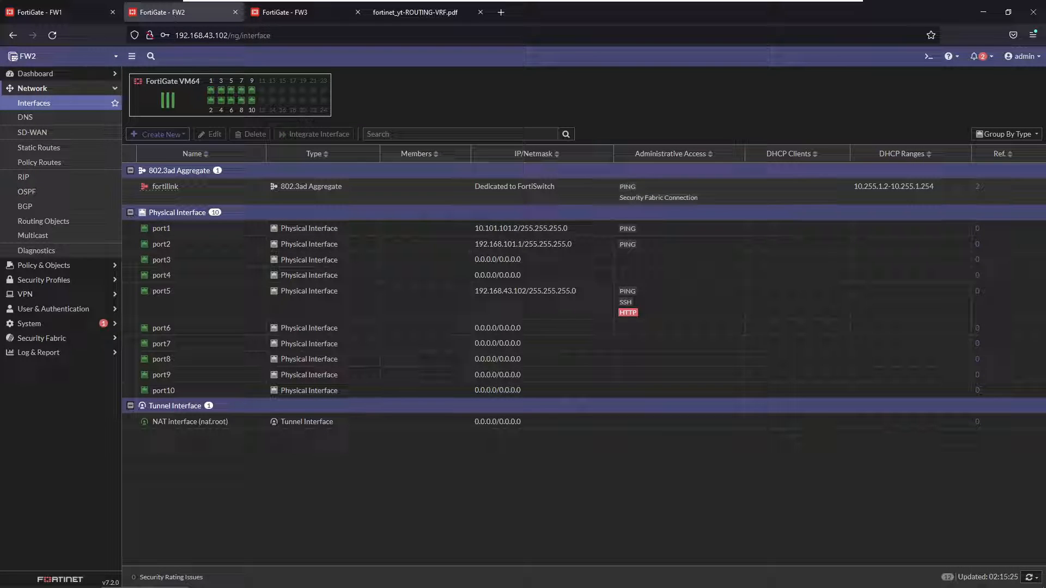
{"action": "left_click", "coordinate": [66, 194]}
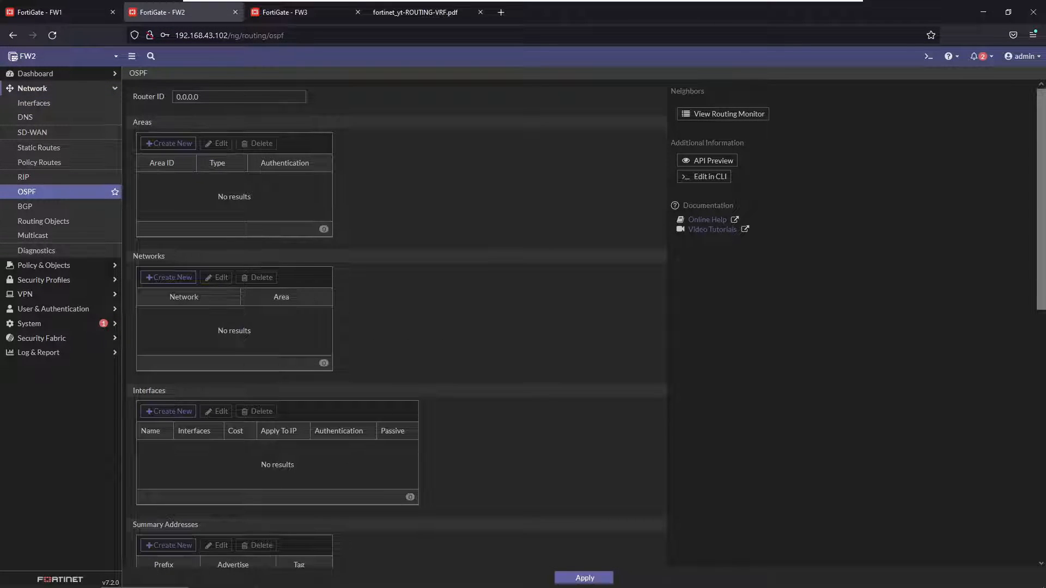
{"action": "left_click_drag", "start_coordinate": [205, 97], "coordinate": [138, 91]}
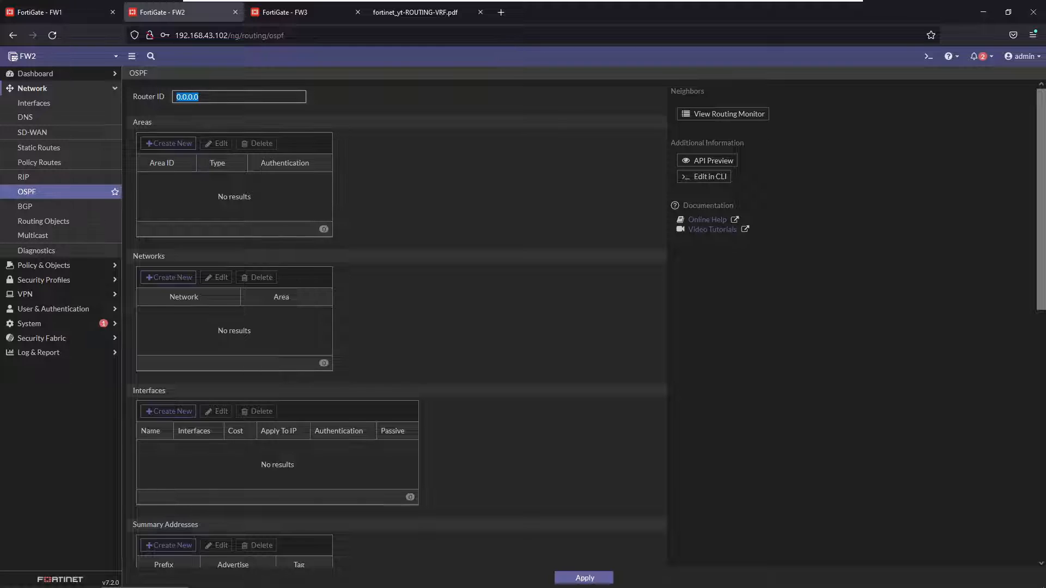
{"action": "type", "text": "192.168.0.2"}
{"action": "left_click", "coordinate": [139, 90]}
{"action": "left_click", "coordinate": [159, 145]}
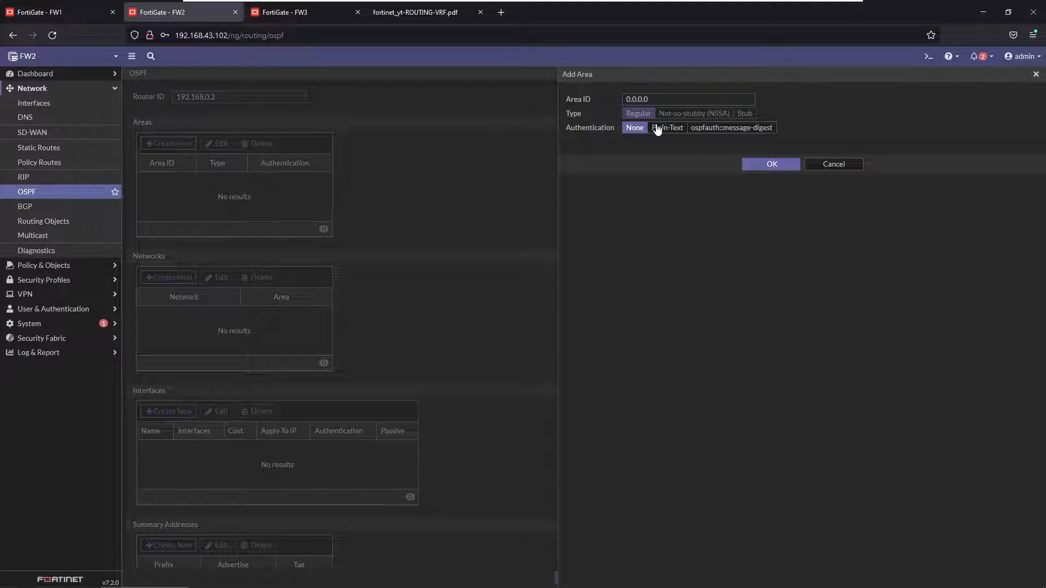
{"action": "left_click", "coordinate": [791, 166]}
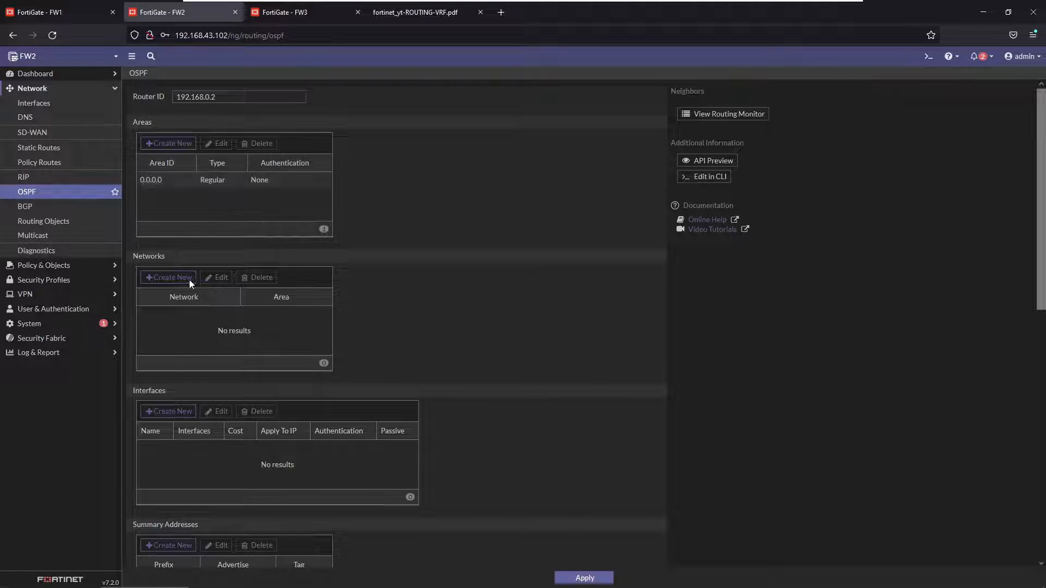
Add the network 10.101.101.0/24 to area 0.0.0.0 in FW2's OSPF configuration.
{"action": "left_click", "coordinate": [180, 278]}
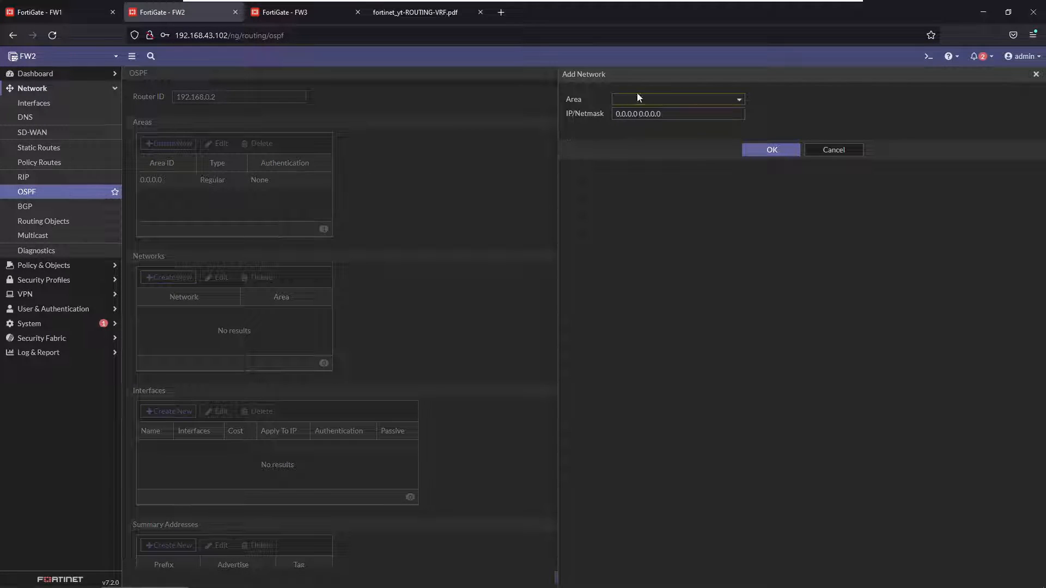
{"action": "left_click", "coordinate": [636, 98]}
{"action": "left_click", "coordinate": [632, 127]}
{"action": "key", "text": "Tab"}
{"action": "type", "text": "10.101.10."}
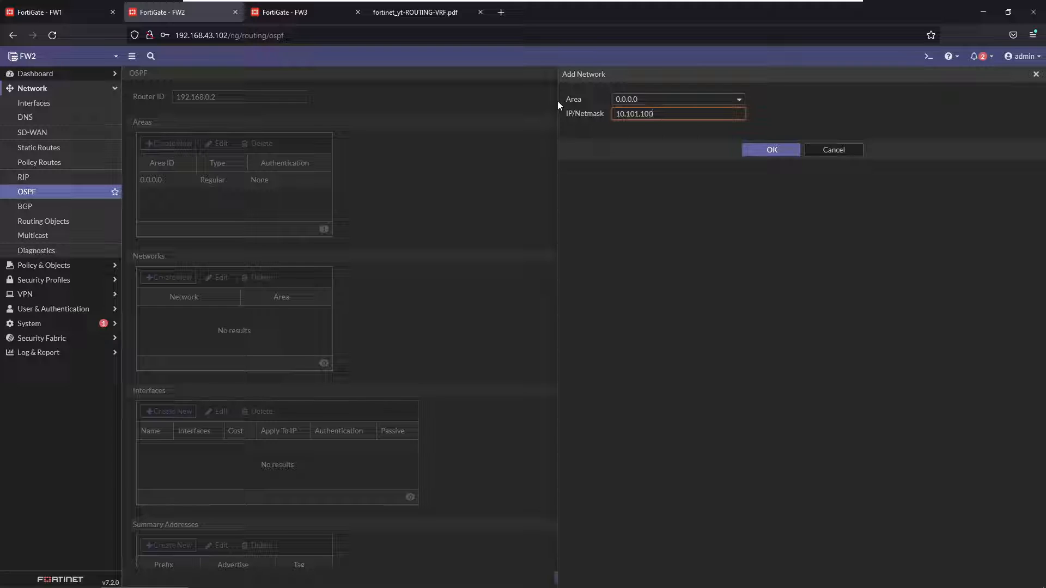
{"action": "key", "text": "BackSpace"}
{"action": "type", "text": "1.0/24"}
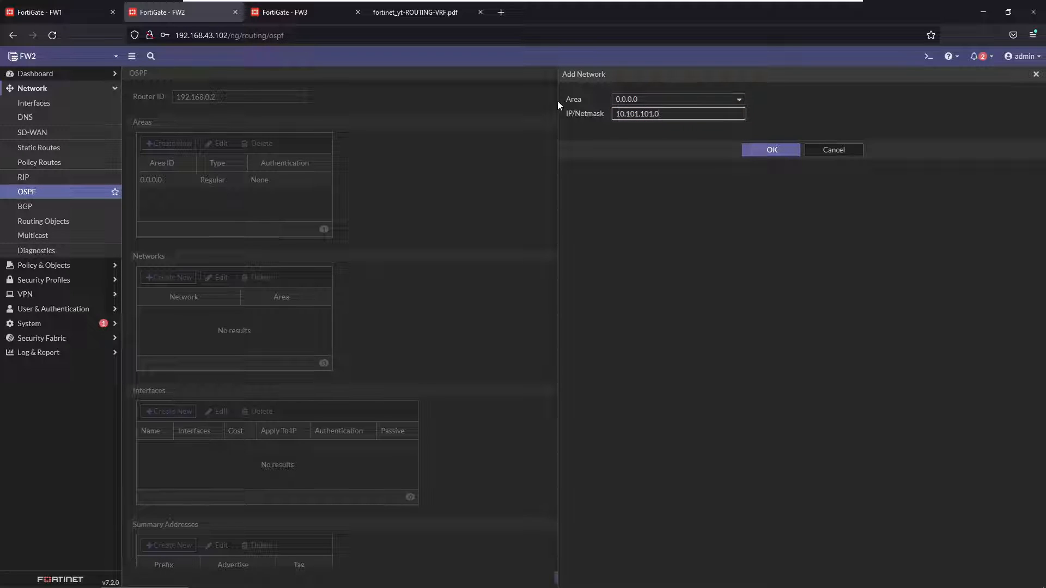
{"action": "left_click", "coordinate": [772, 149]}
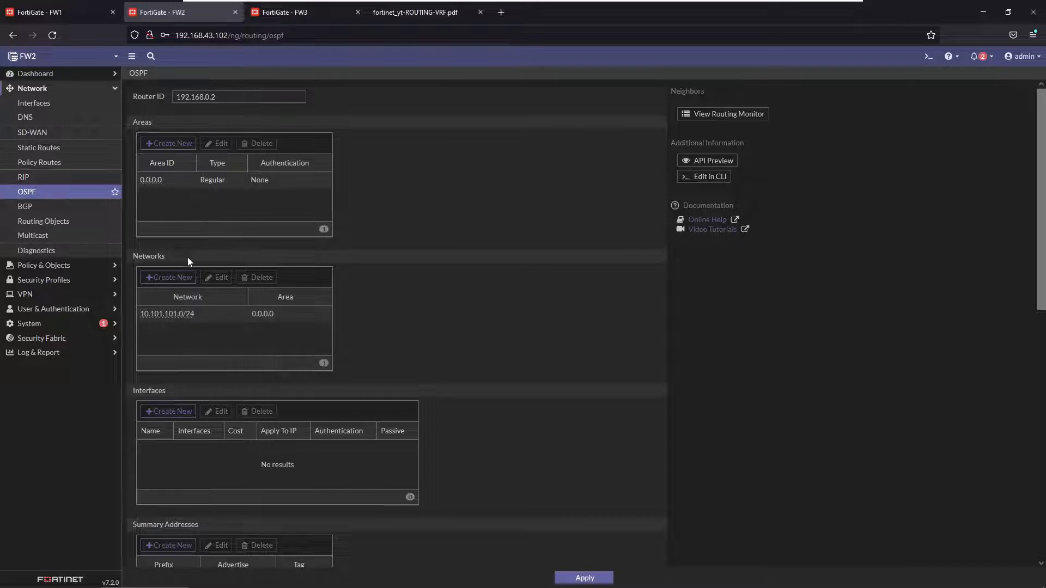
Add the network 192.168.101.0/24 to area 0.0.0.0 in FW2's OSPF configuration.
{"action": "left_click", "coordinate": [173, 277]}
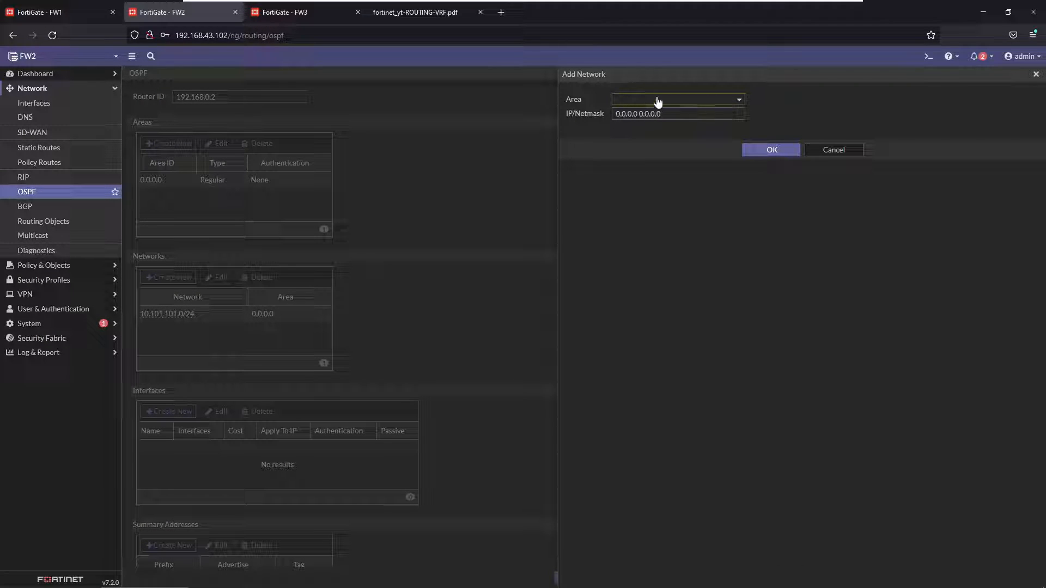
{"action": "left_click", "coordinate": [654, 99]}
{"action": "left_click", "coordinate": [641, 128]}
{"action": "key", "text": "Tab"}
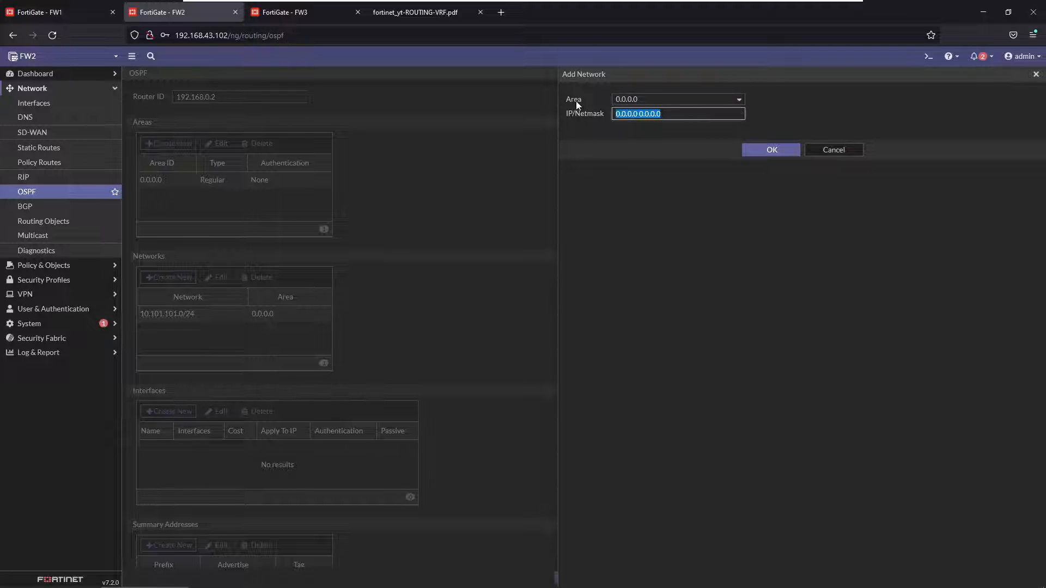
{"action": "type", "text": "192.168"}
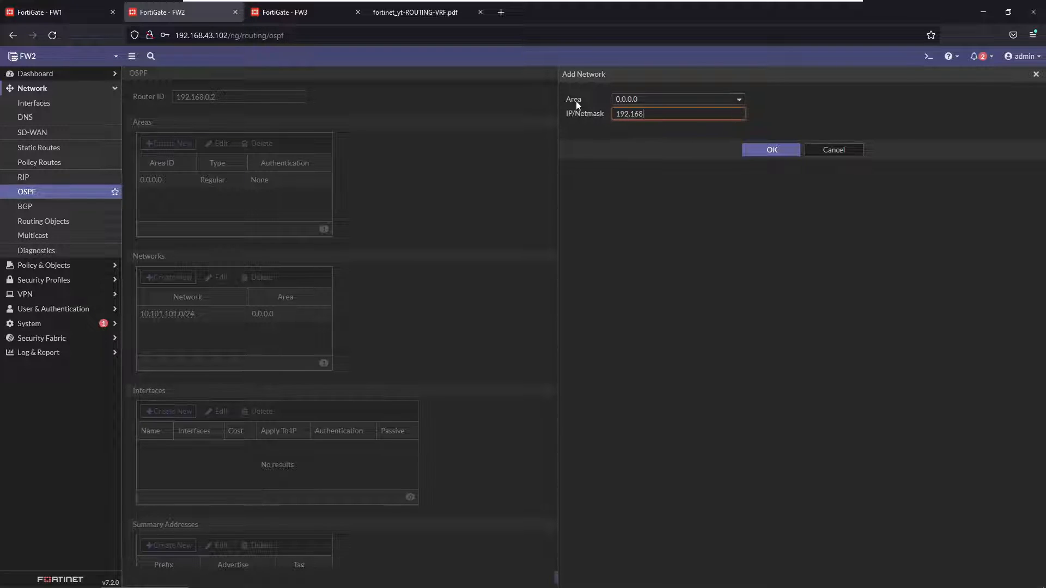
{"action": "type", "text": ".101.0/24"}
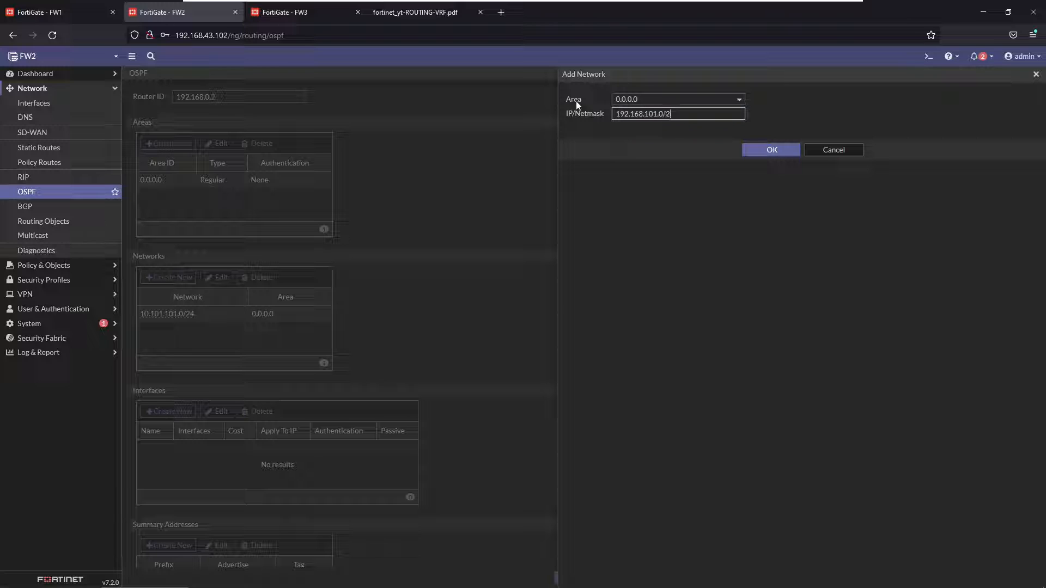
{"action": "left_click", "coordinate": [763, 157]}
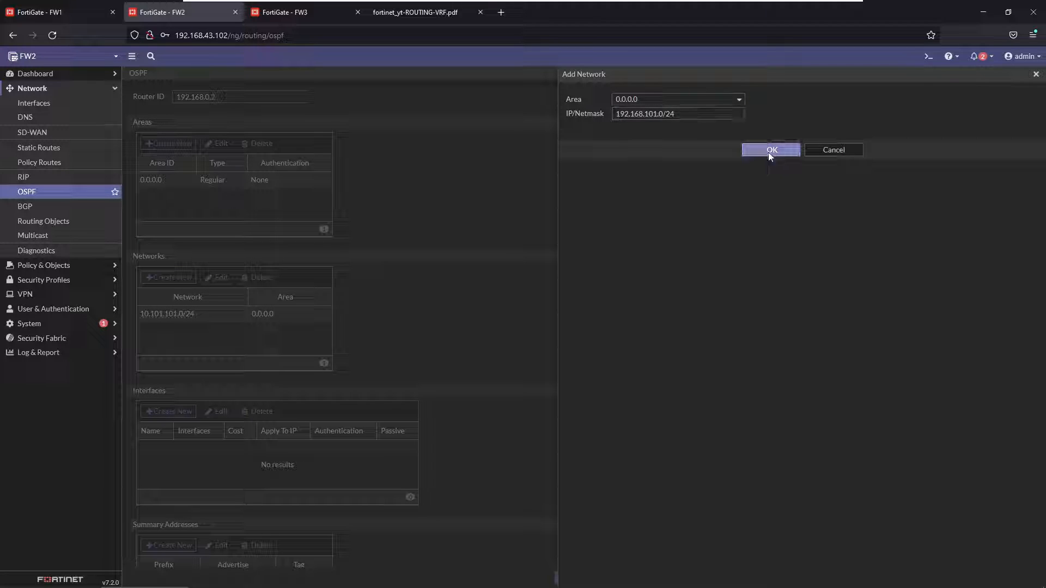
Start a new OSPF interface entry on FW2 named FW2-FW1 and assign it to port1.
{"action": "scroll", "coordinate": [513, 277], "scroll_direction": "down", "scroll_amount": 2}
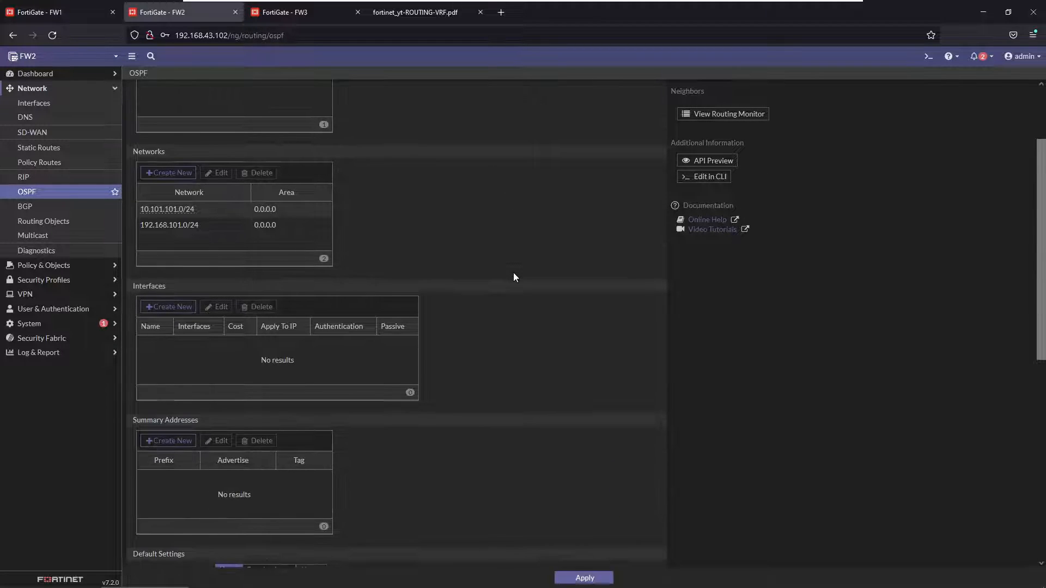
{"action": "left_click", "coordinate": [155, 303]}
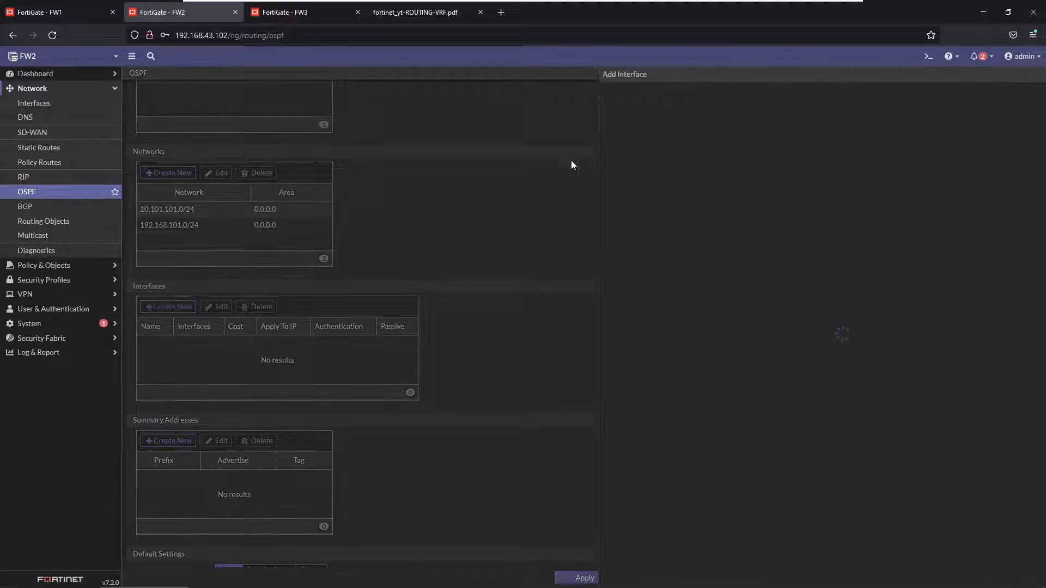
{"action": "type", "text": "FW"}
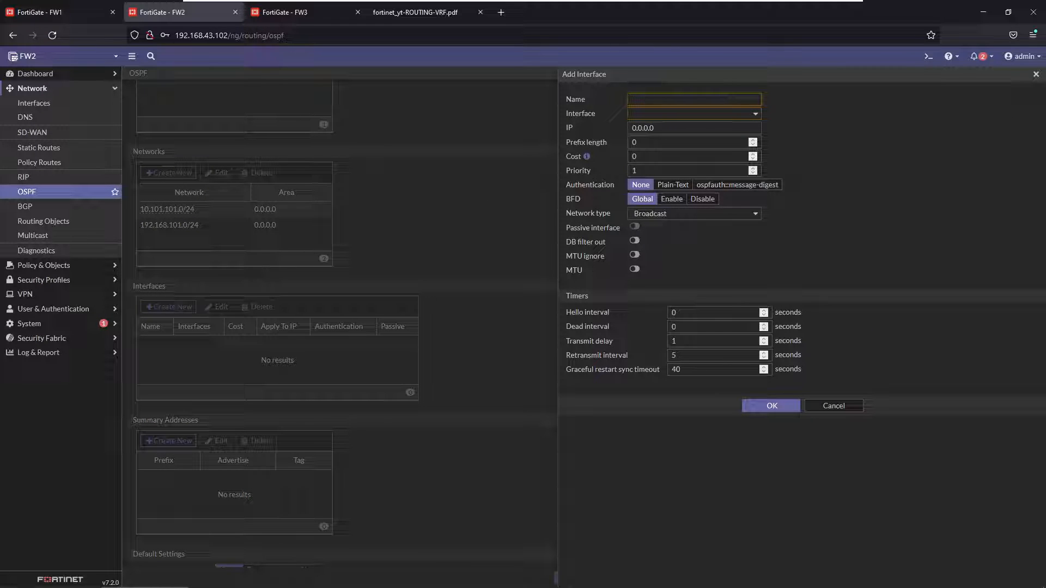
{"action": "type", "text": "1"}
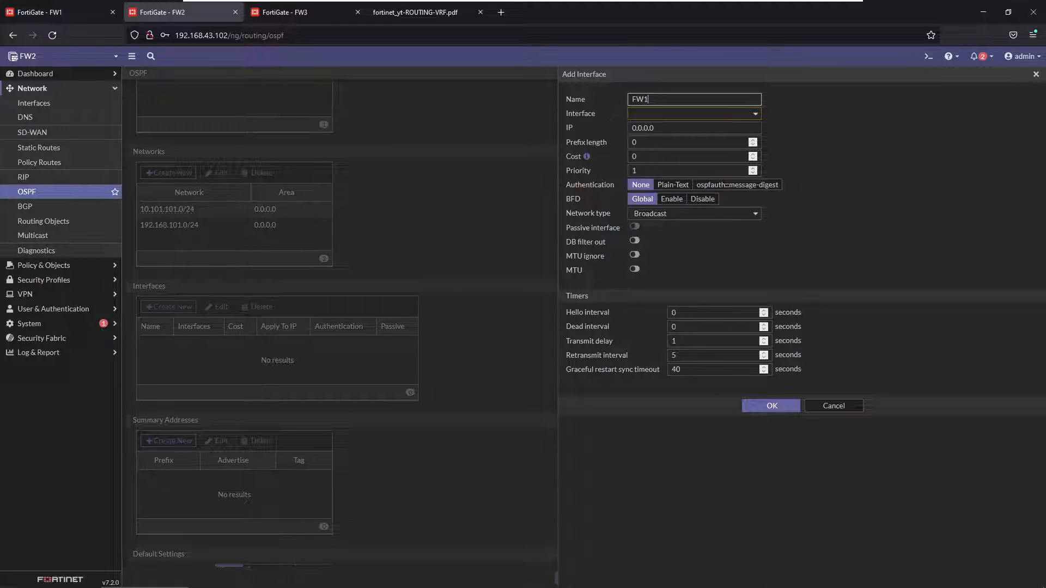
{"action": "type", "text": "2-FW3"}
{"action": "key", "text": "BackSpace"}
{"action": "type", "text": "1"}
{"action": "left_click", "coordinate": [703, 112]}
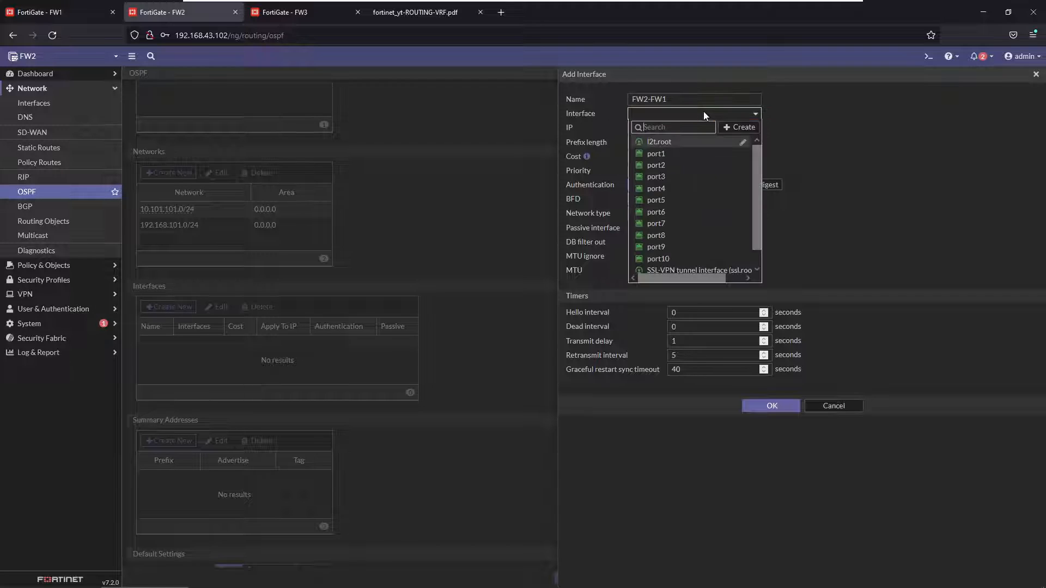
{"action": "left_click", "coordinate": [660, 155]}
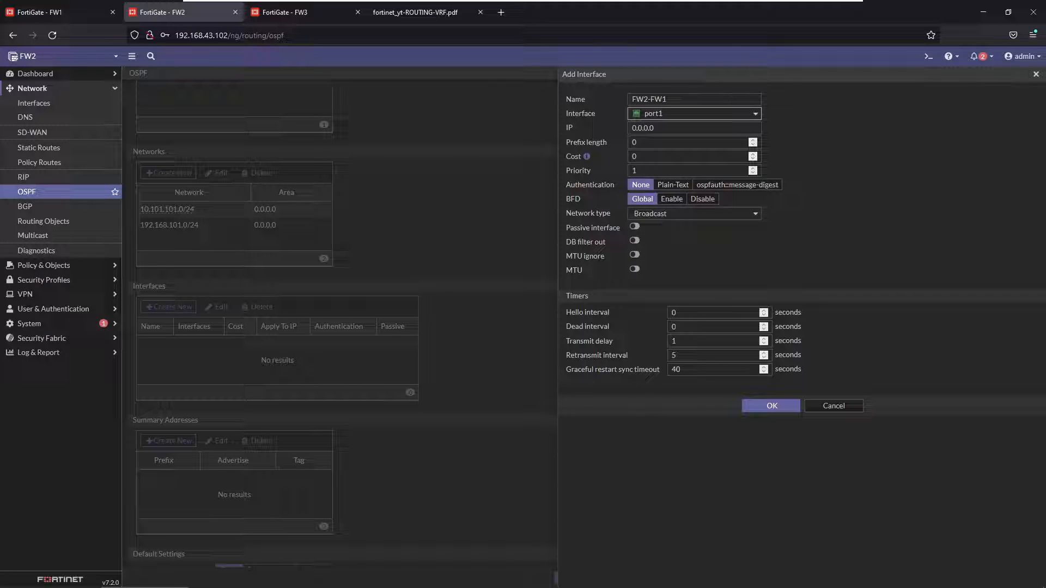
Save the FW2-FW1 interface with a 10-second hello interval and 40-second dead interval, and apply FW2's OSPF configuration.
{"action": "left_click", "coordinate": [672, 313]}
{"action": "type", "text": "1"}
{"action": "key", "text": "Tab"}
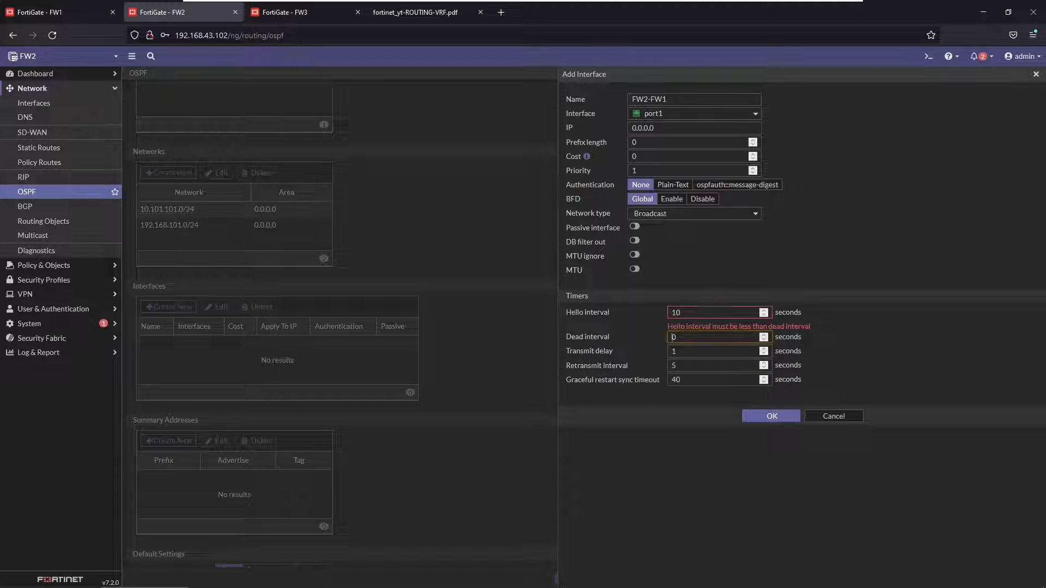
{"action": "type", "text": "4"}
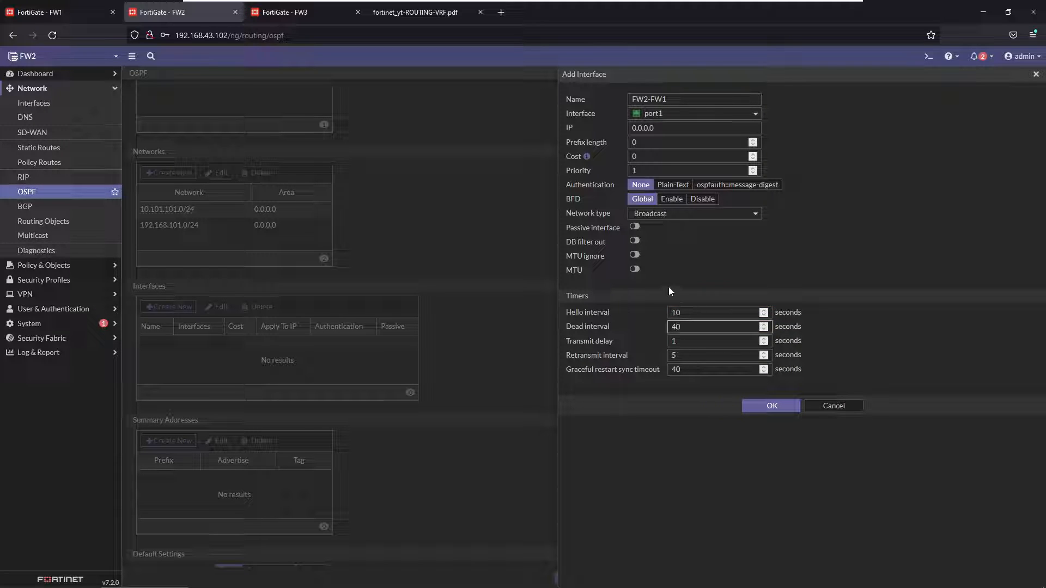
{"action": "left_click", "coordinate": [750, 408]}
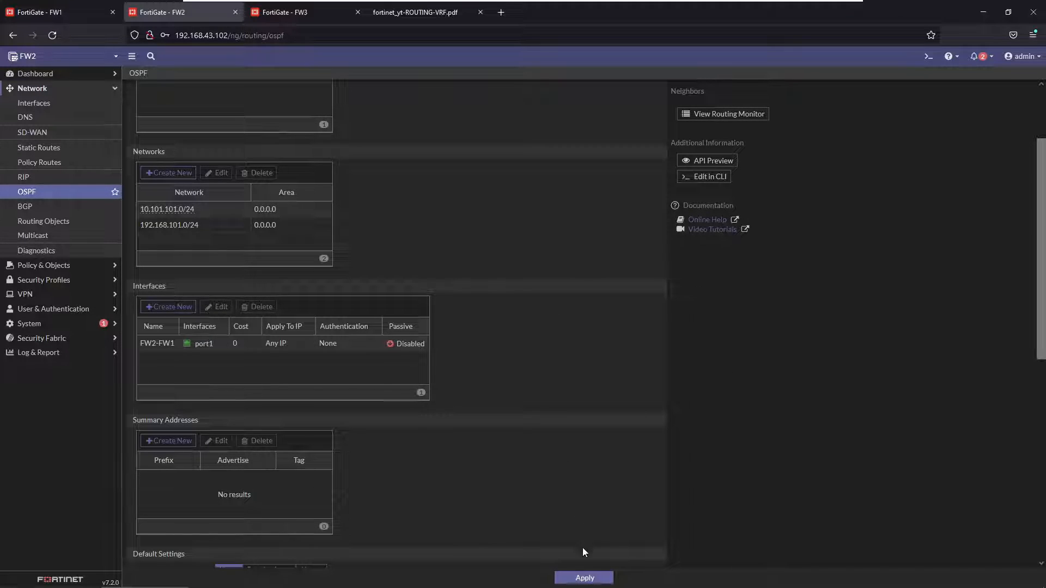
{"action": "left_click", "coordinate": [583, 578]}
{"action": "scroll", "coordinate": [558, 338], "scroll_direction": "up", "scroll_amount": 3}
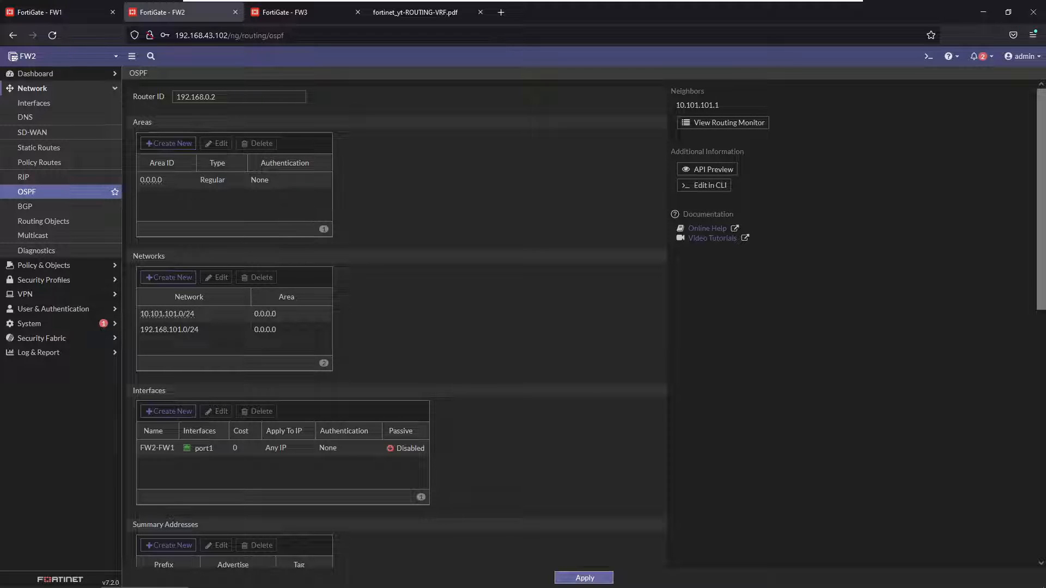
On FW3, set the OSPF router ID to 192.168.0.3 and add regular area 0.0.0.0 with no authentication.
{"action": "left_click", "coordinate": [306, 17]}
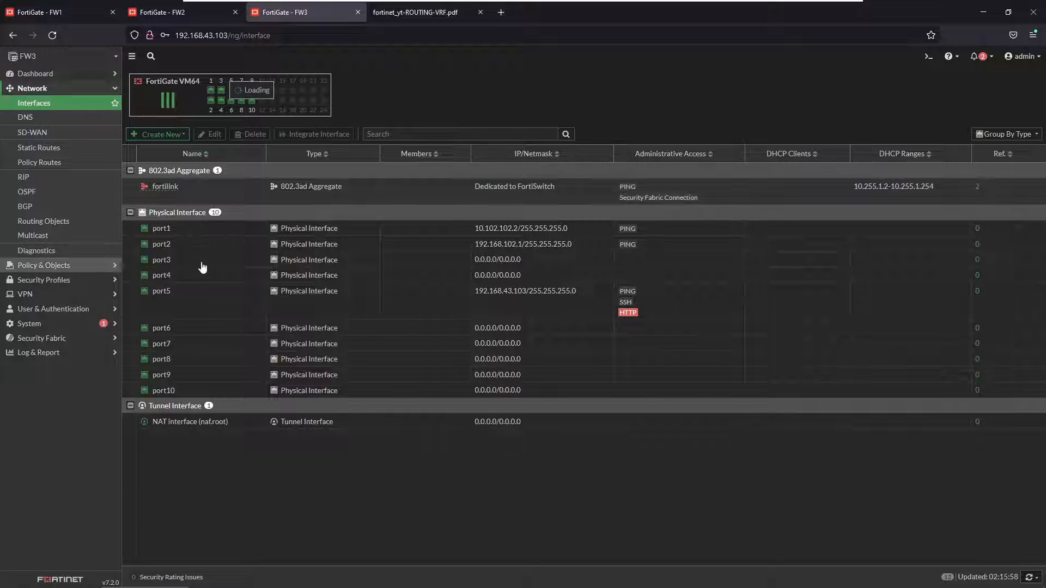
{"action": "left_click", "coordinate": [57, 195]}
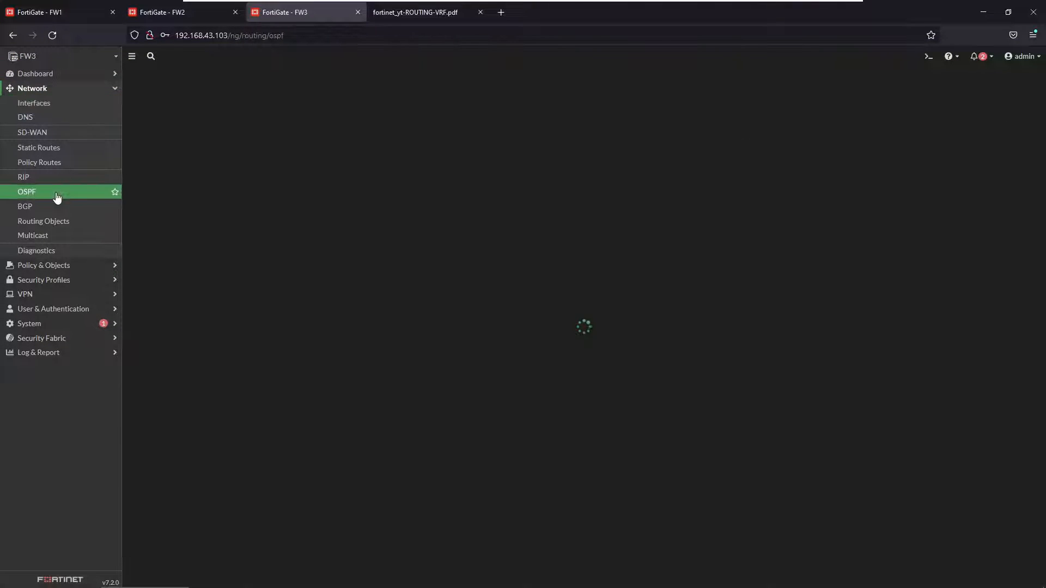
{"action": "left_click_drag", "start_coordinate": [211, 97], "coordinate": [126, 102]}
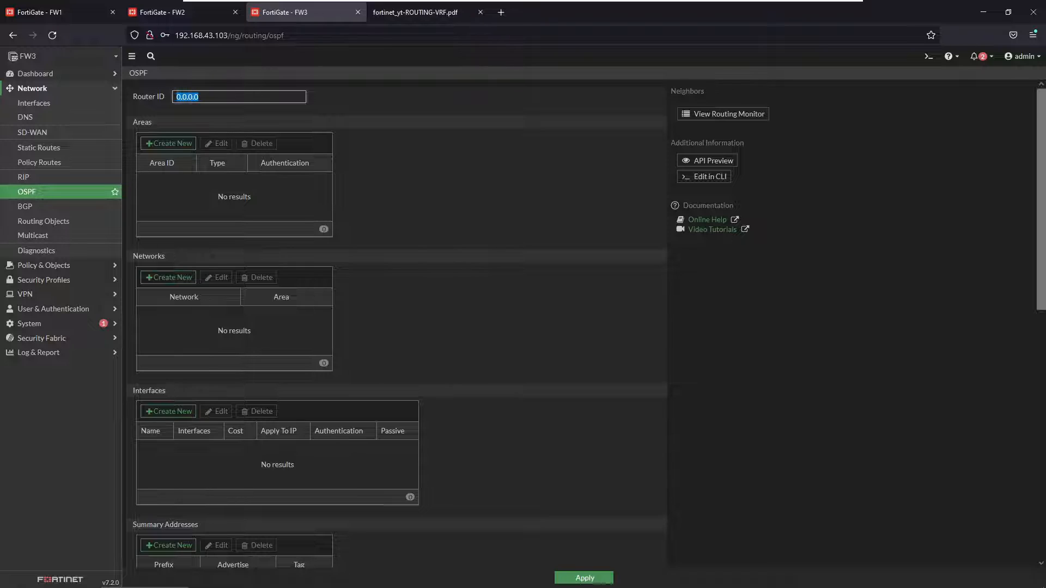
{"action": "type", "text": "192.168.0.3"}
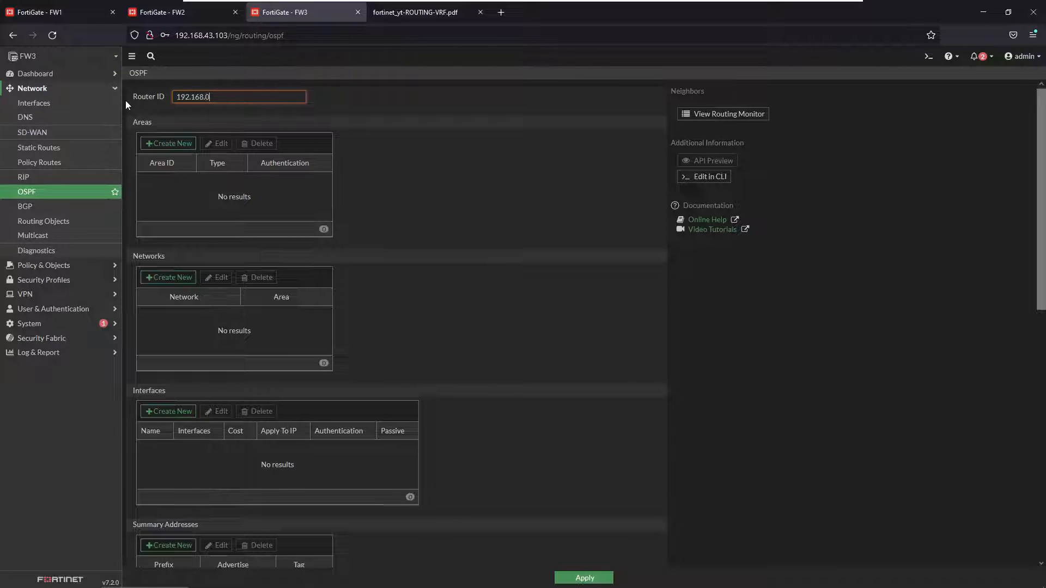
{"action": "left_click", "coordinate": [165, 143]}
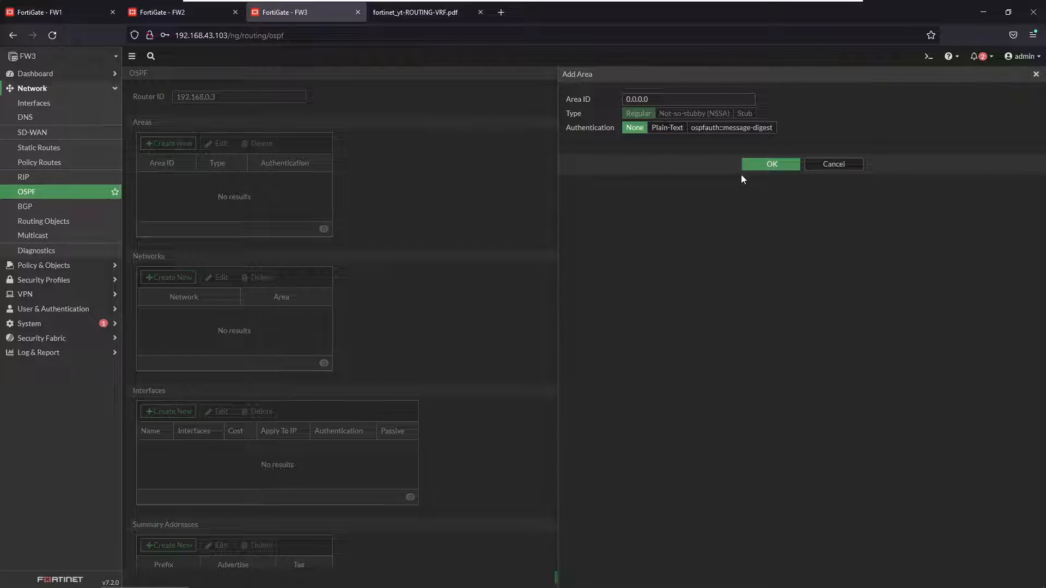
{"action": "left_click", "coordinate": [772, 164]}
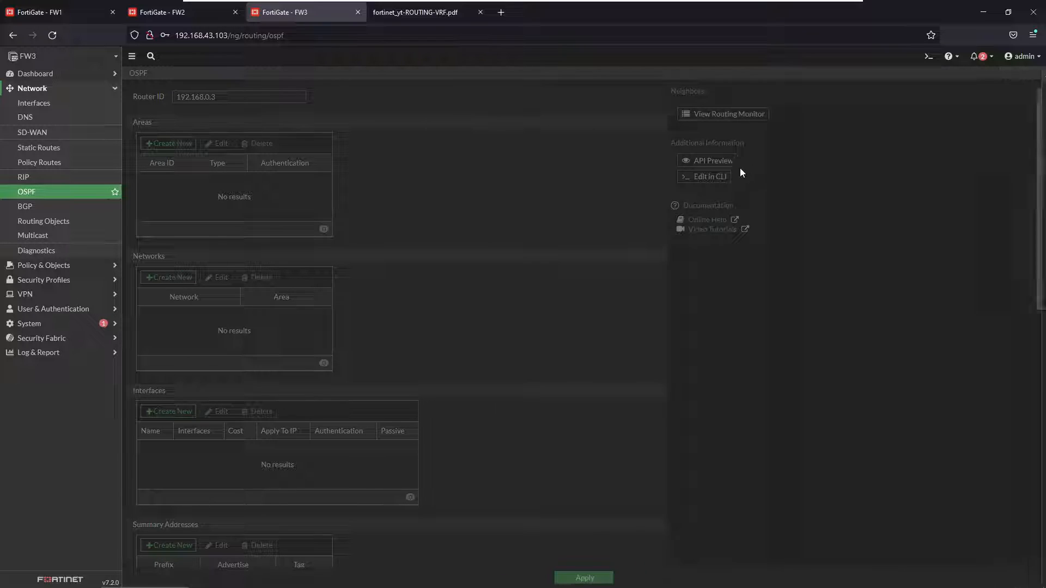
Add the network 10.102.102.0/24 to area 0.0.0.0 in FW3's OSPF configuration.
{"action": "left_click", "coordinate": [185, 278]}
{"action": "left_click", "coordinate": [652, 100]}
{"action": "left_click", "coordinate": [648, 130]}
{"action": "key", "text": "Tab"}
{"action": "type", "text": "10.10"}
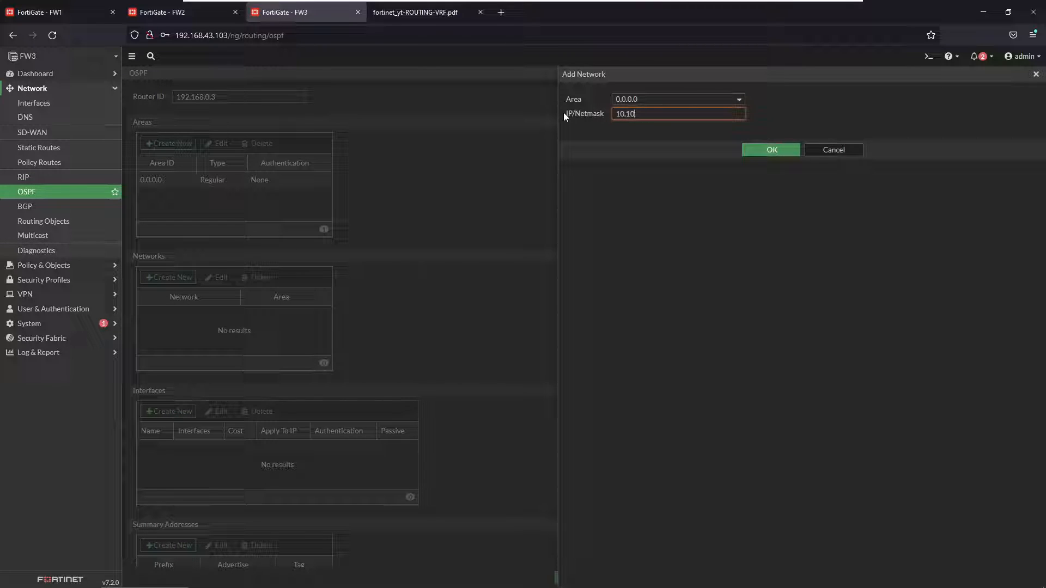
{"action": "type", "text": "2.102.0/24"}
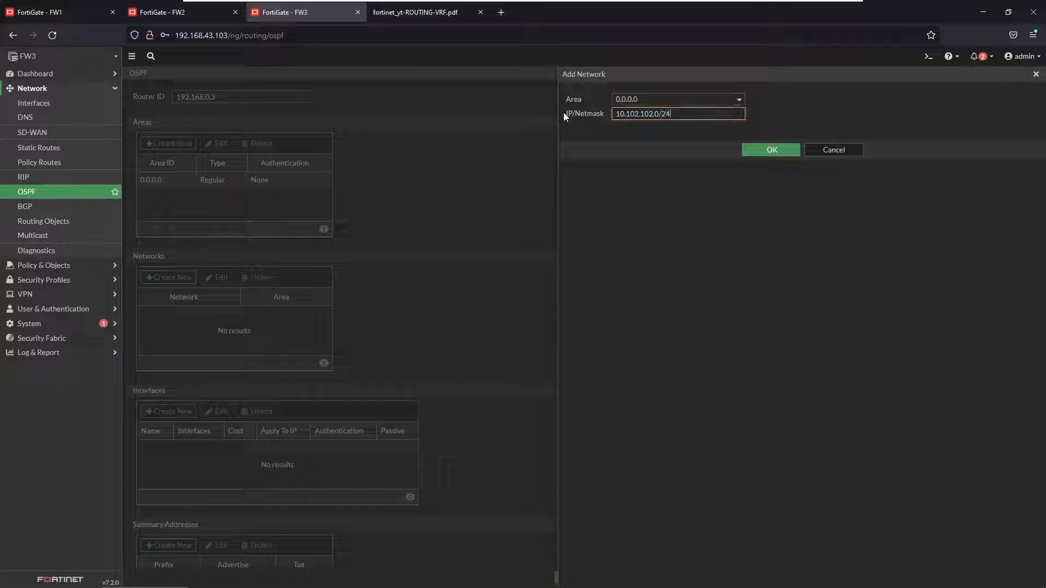
{"action": "left_click", "coordinate": [786, 150]}
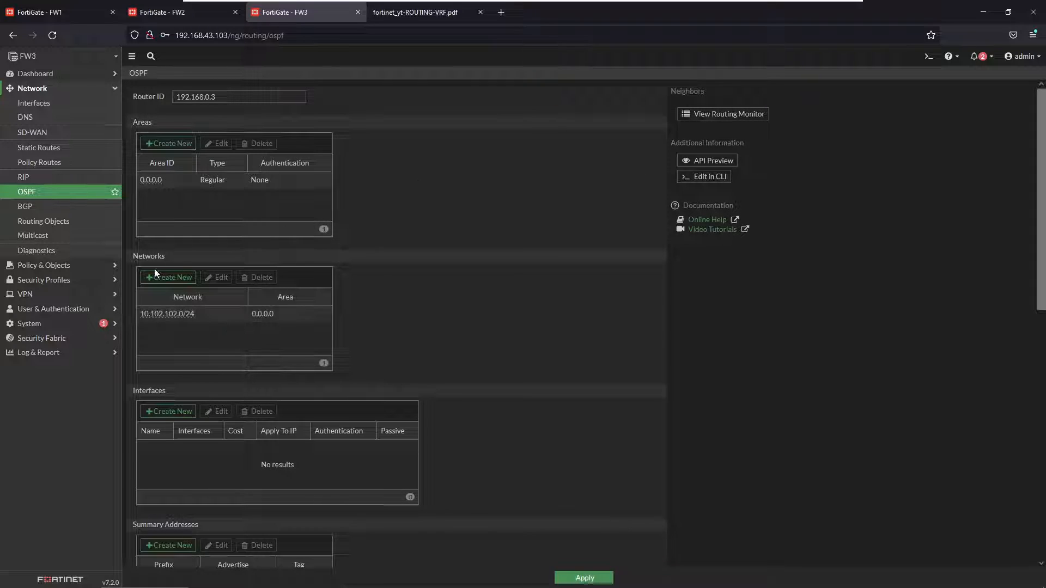
Add the network 192.168.102.0/24 to area 0.0.0.0 in FW3's OSPF configuration, checking the subnet against the topology diagram.
{"action": "left_click", "coordinate": [156, 279]}
{"action": "left_click", "coordinate": [674, 100]}
{"action": "left_click", "coordinate": [641, 124]}
{"action": "left_click_drag", "start_coordinate": [668, 114], "coordinate": [576, 111]}
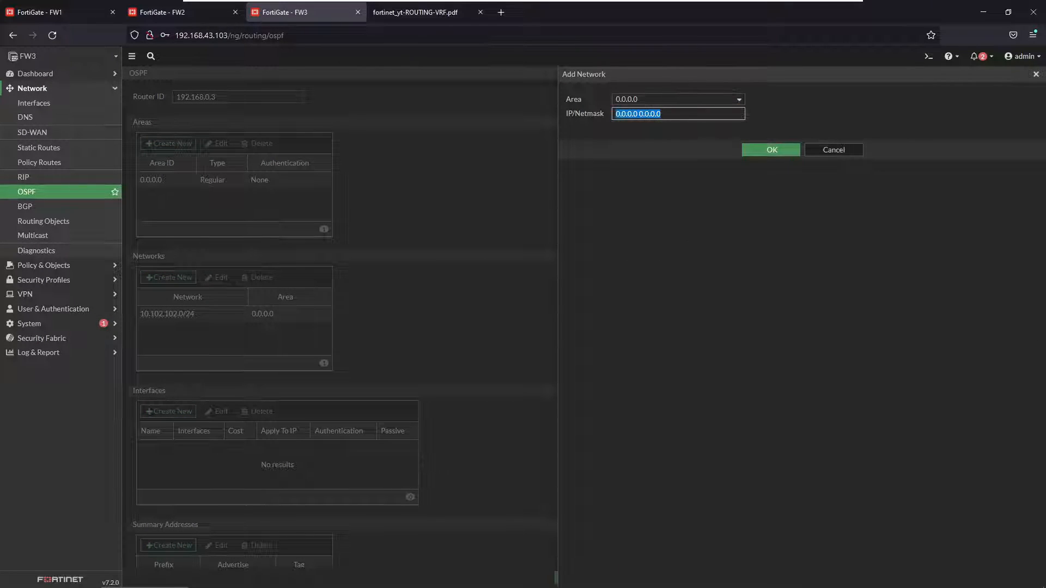
{"action": "type", "text": "192.168."}
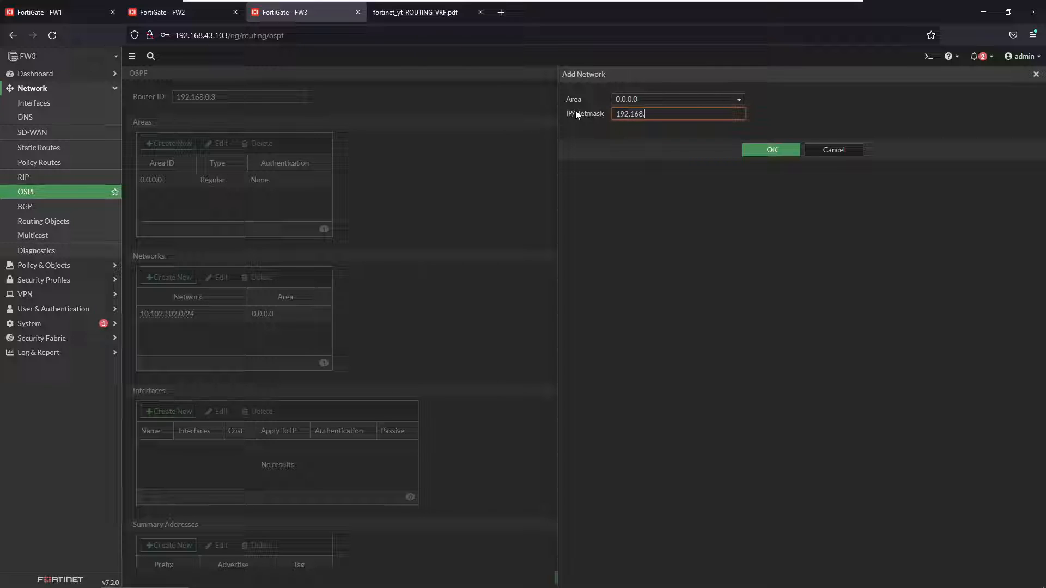
{"action": "type", "text": "102"}
{"action": "left_click", "coordinate": [427, 15]}
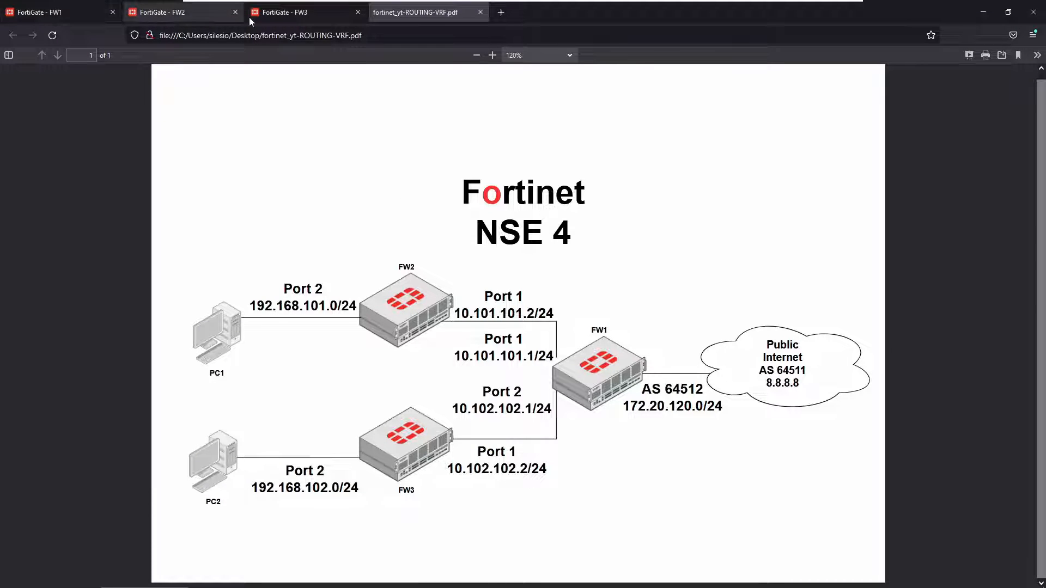
{"action": "left_click", "coordinate": [278, 13]}
{"action": "type", "text": ".0/24"}
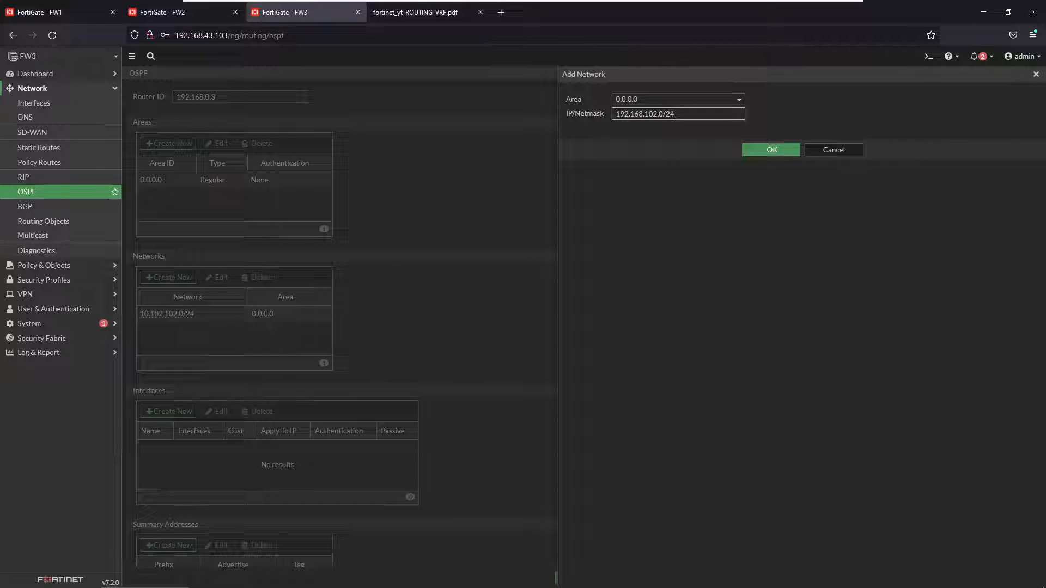
{"action": "left_click", "coordinate": [772, 149]}
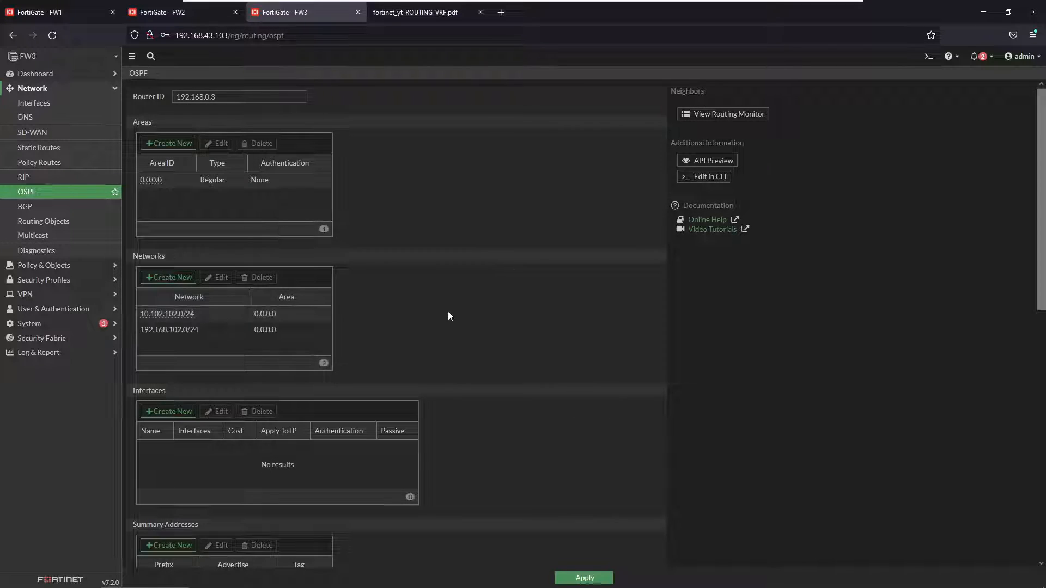
Start a new OSPF interface entry on FW3 named FW3-FW1 and assign it to port1.
{"action": "left_click", "coordinate": [162, 412]}
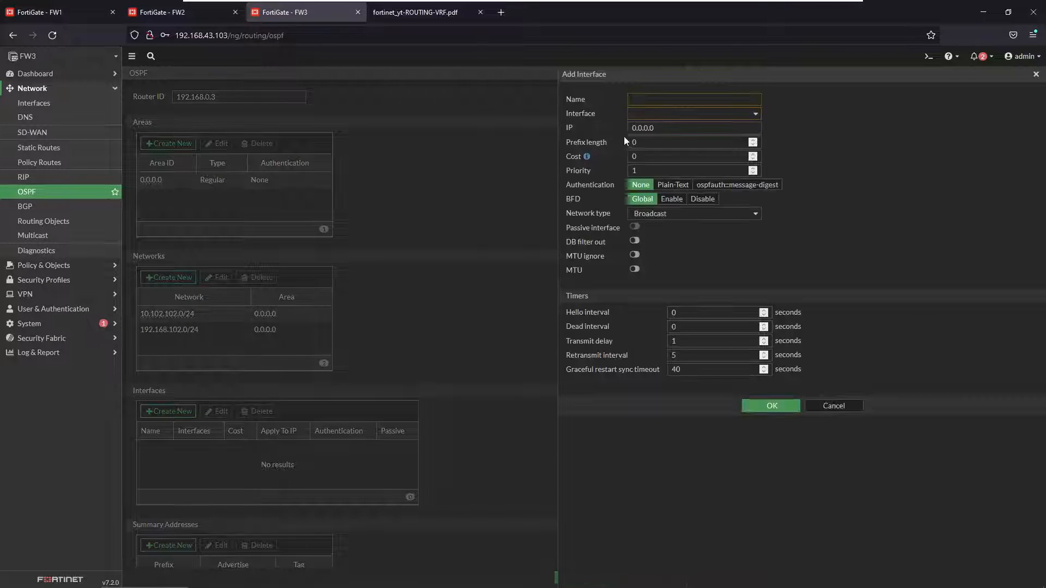
{"action": "type", "text": "FW3-FW1"}
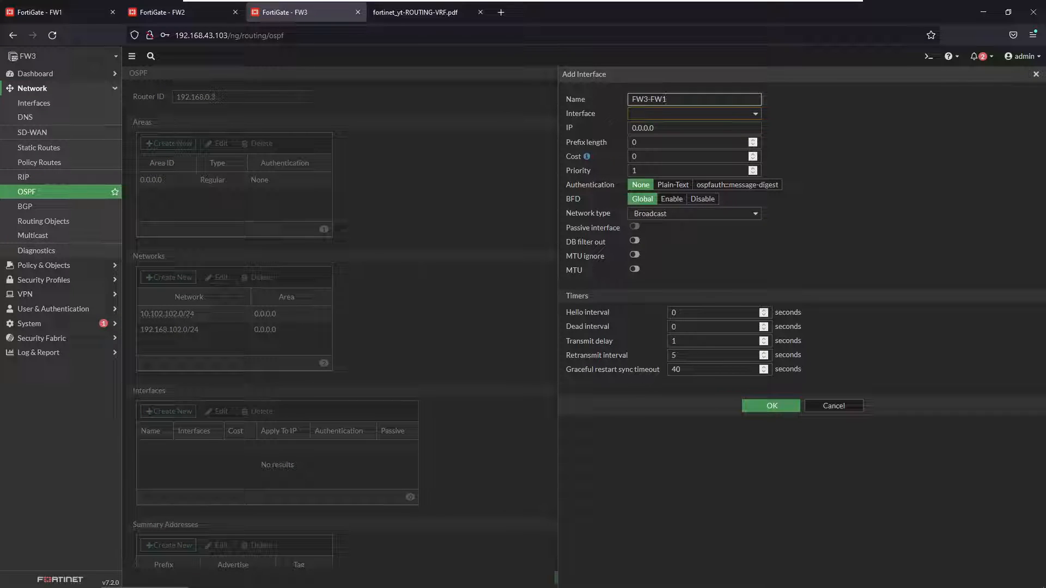
{"action": "left_click", "coordinate": [669, 111]}
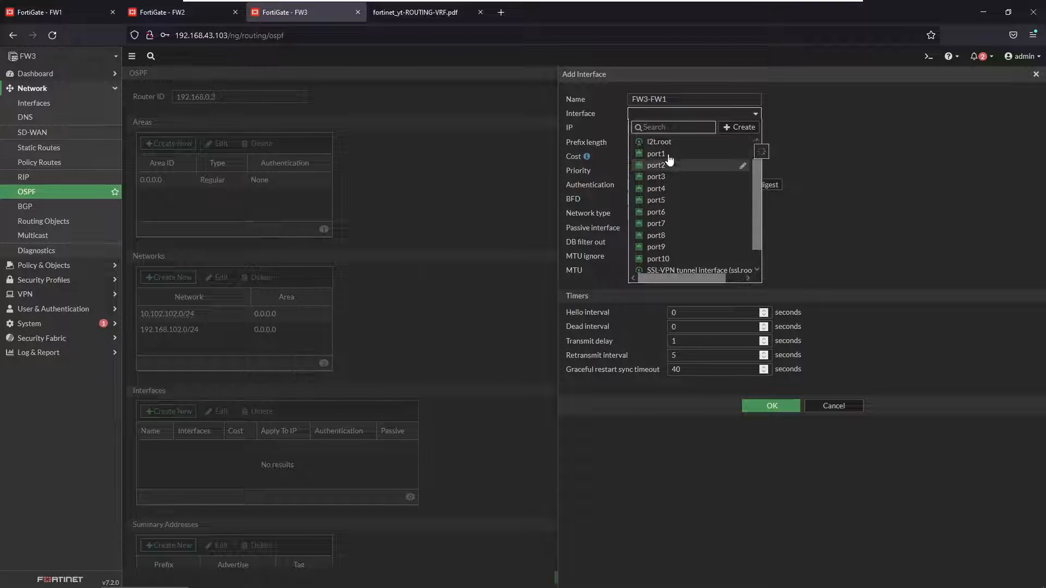
{"action": "left_click", "coordinate": [666, 155]}
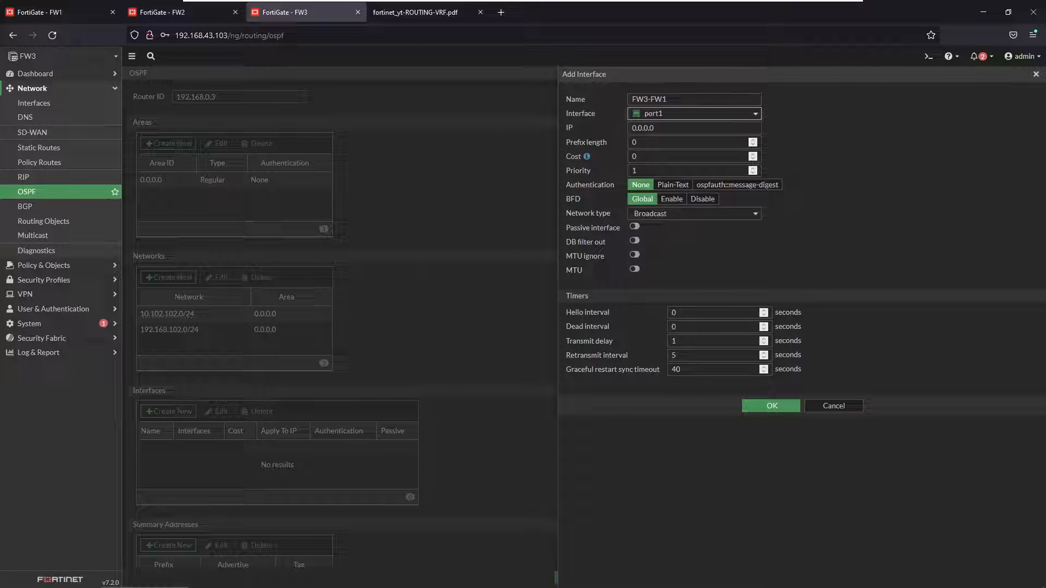
Save the FW3-FW1 interface with a 10-second hello interval and 40-second dead interval, and apply FW3's OSPF configuration.
{"action": "left_click", "coordinate": [672, 313]}
{"action": "type", "text": "1"}
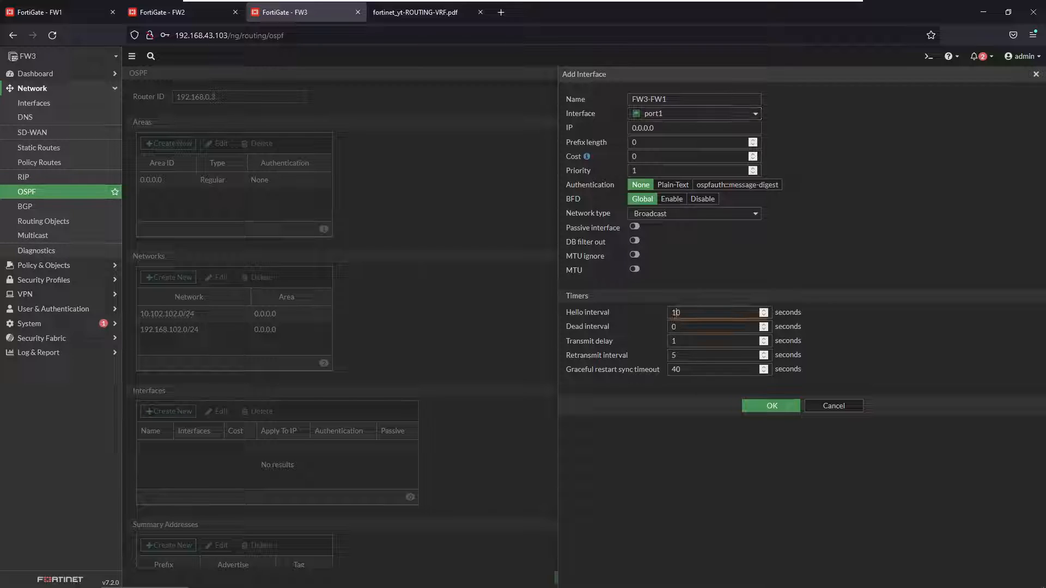
{"action": "left_click", "coordinate": [672, 327]}
{"action": "type", "text": "4"}
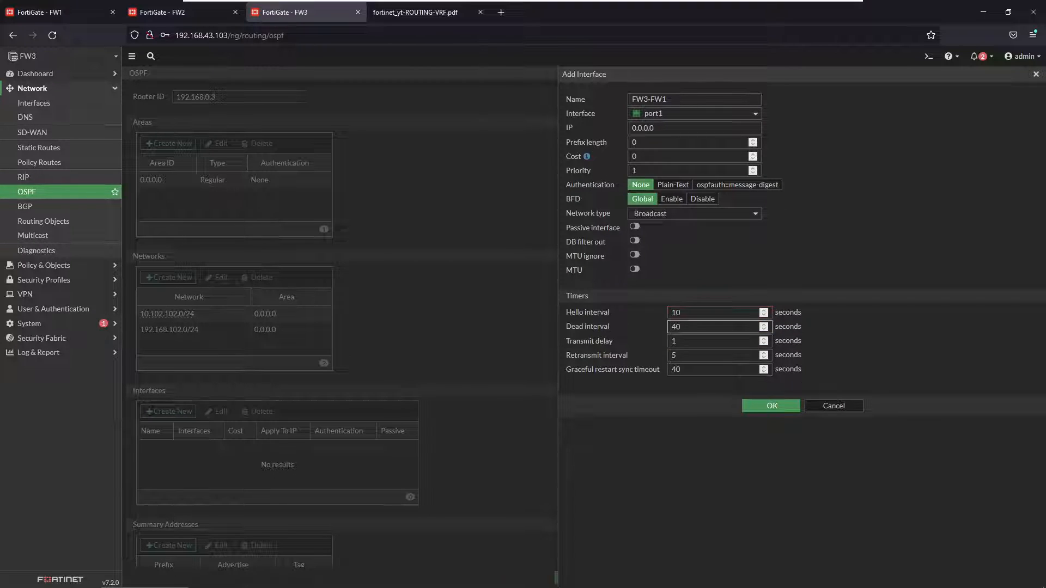
{"action": "left_click", "coordinate": [763, 406]}
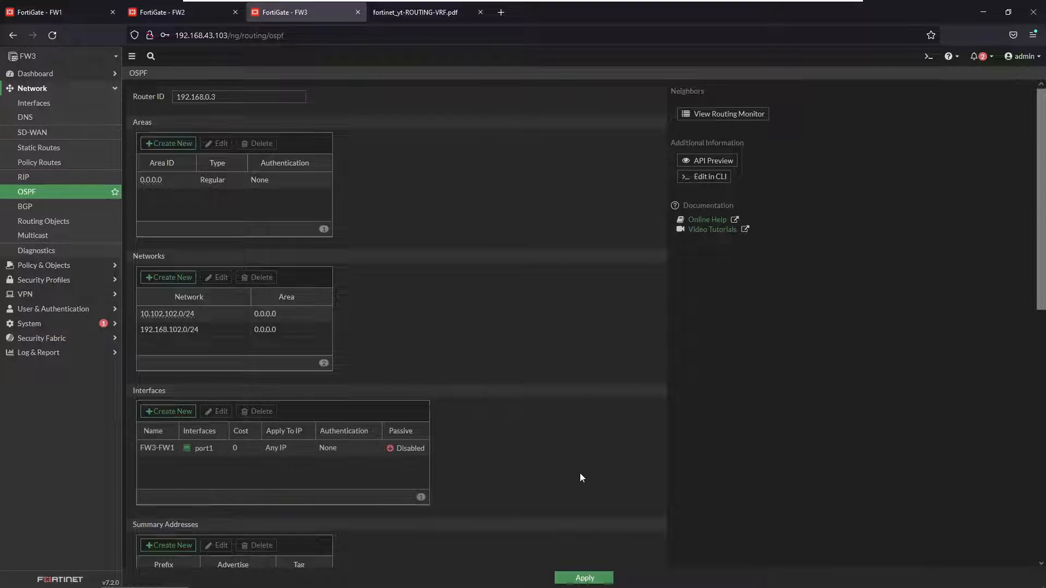
{"action": "left_click", "coordinate": [581, 578]}
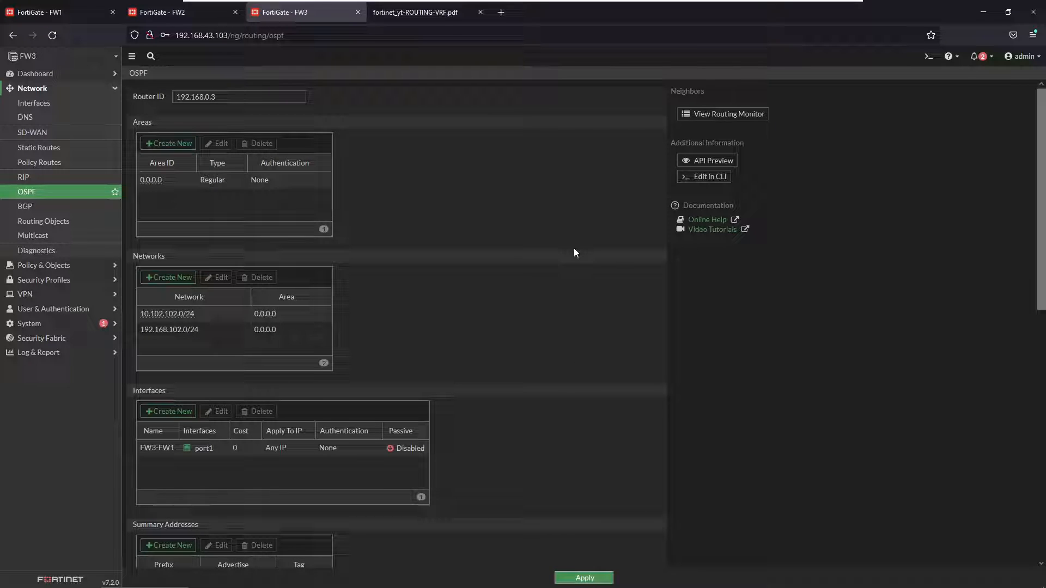
Check the OSPF neighbors listed on FW3 and on FW1.
{"action": "scroll", "coordinate": [596, 271], "scroll_direction": "down", "scroll_amount": 3}
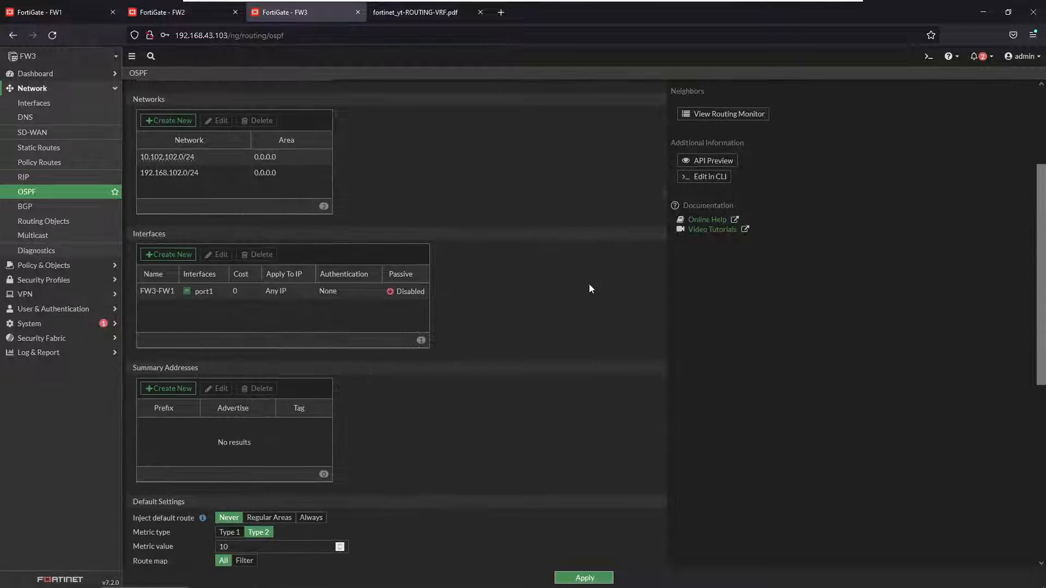
{"action": "scroll", "coordinate": [589, 286], "scroll_direction": "up", "scroll_amount": 3}
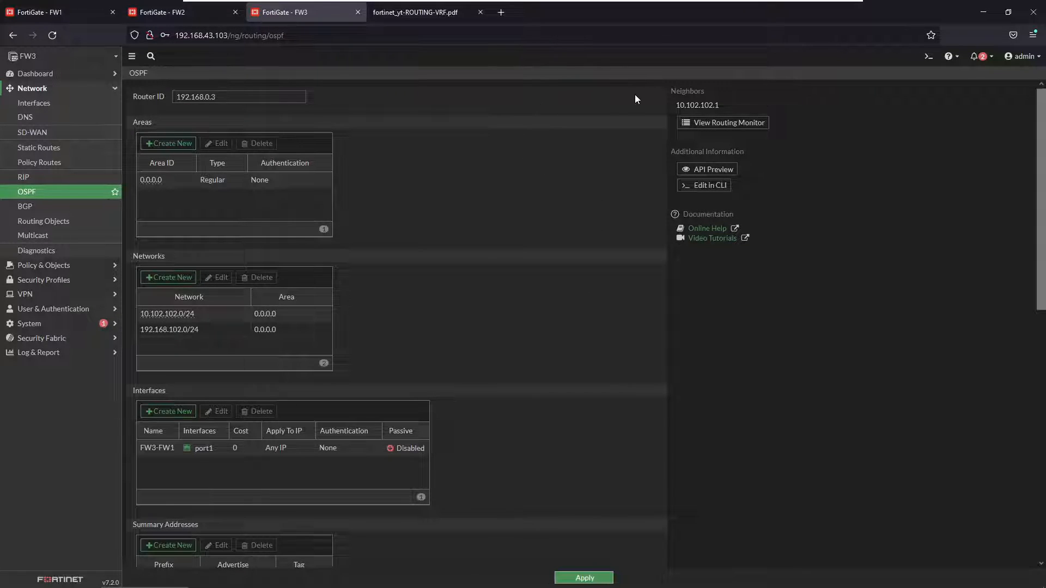
{"action": "left_click", "coordinate": [79, 12]}
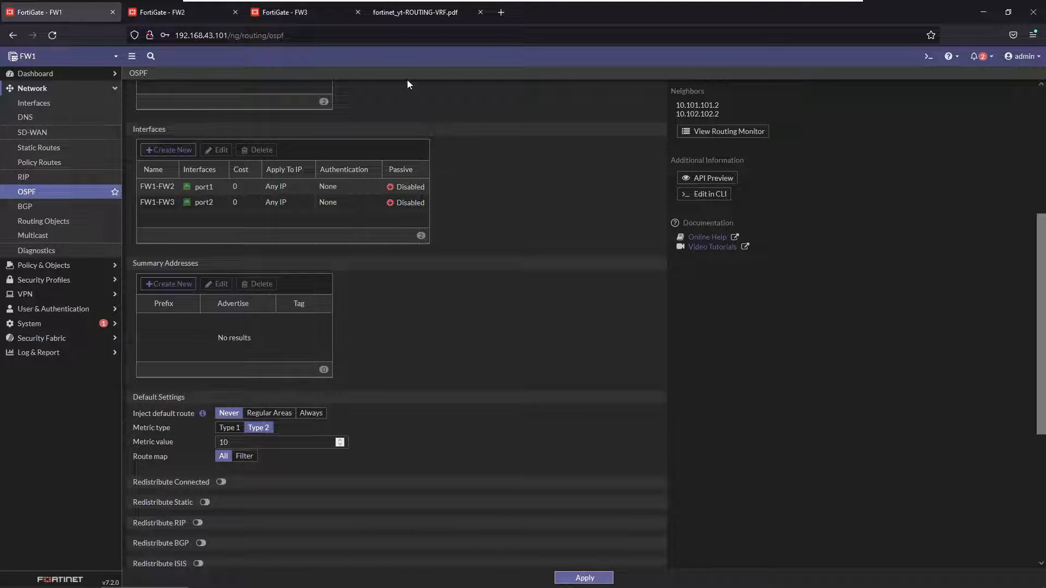
{"action": "scroll", "coordinate": [545, 141], "scroll_direction": "up", "scroll_amount": 4}
In FW1's CLI console, display the full routing table and the OSPF routes with "get router info routing-table all" and "get router info routing-table ospf".
{"action": "left_click", "coordinate": [925, 57]}
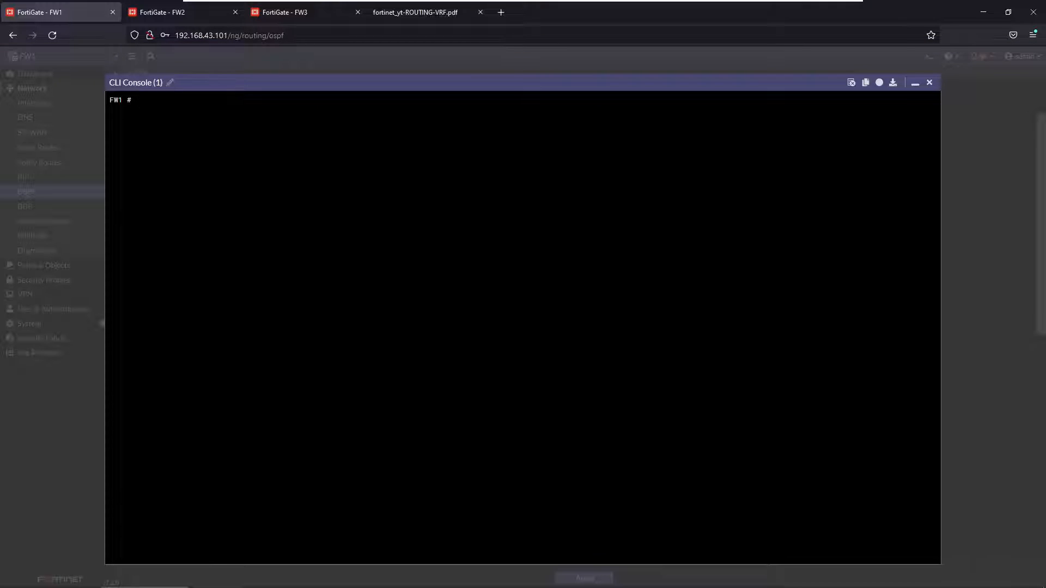
{"action": "type", "text": "get router info routing-table all"}
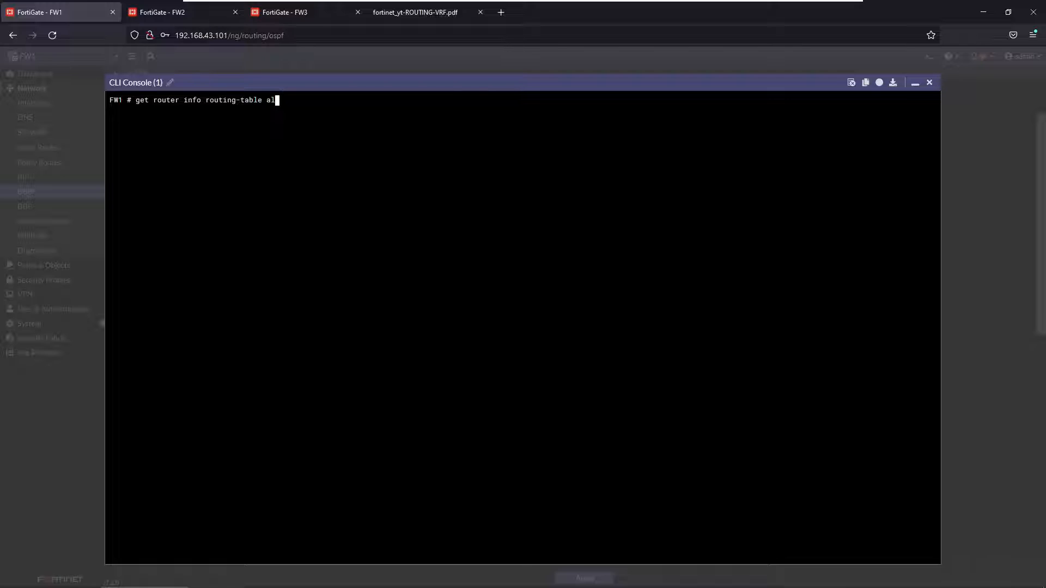
{"action": "key", "text": "Return"}
{"action": "key", "text": "Up"}
{"action": "key", "text": "BackSpace"}
{"action": "key", "text": "BackSpace"}
{"action": "key", "text": "BackSpace"}
{"action": "type", "text": "ospf"}
{"action": "key", "text": "Return"}
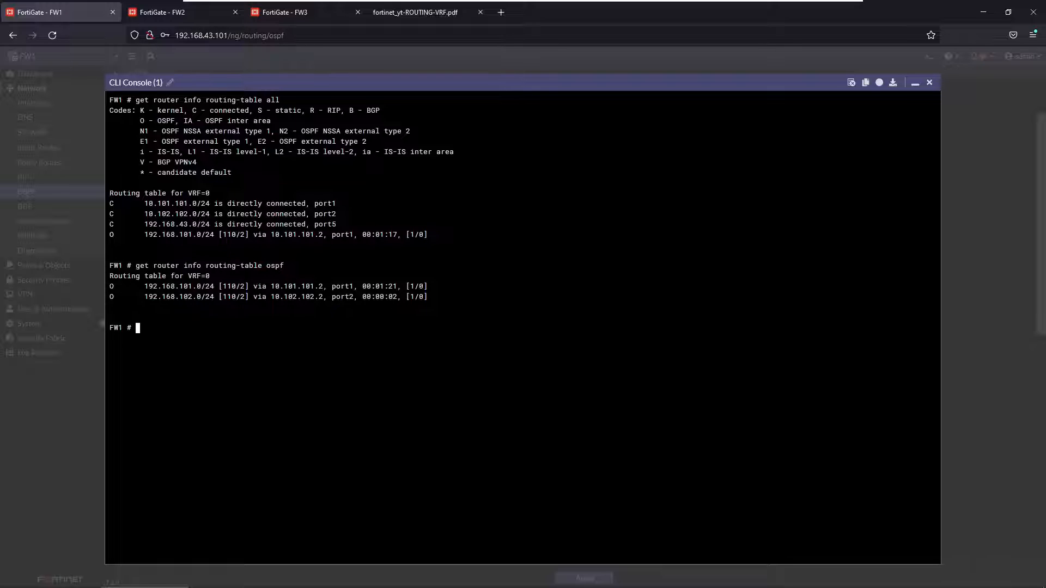
Examine the learned networks, outgoing port and VRF number in FW1's OSPF routing table output.
{"action": "left_click_drag", "start_coordinate": [136, 286], "coordinate": [211, 286]}
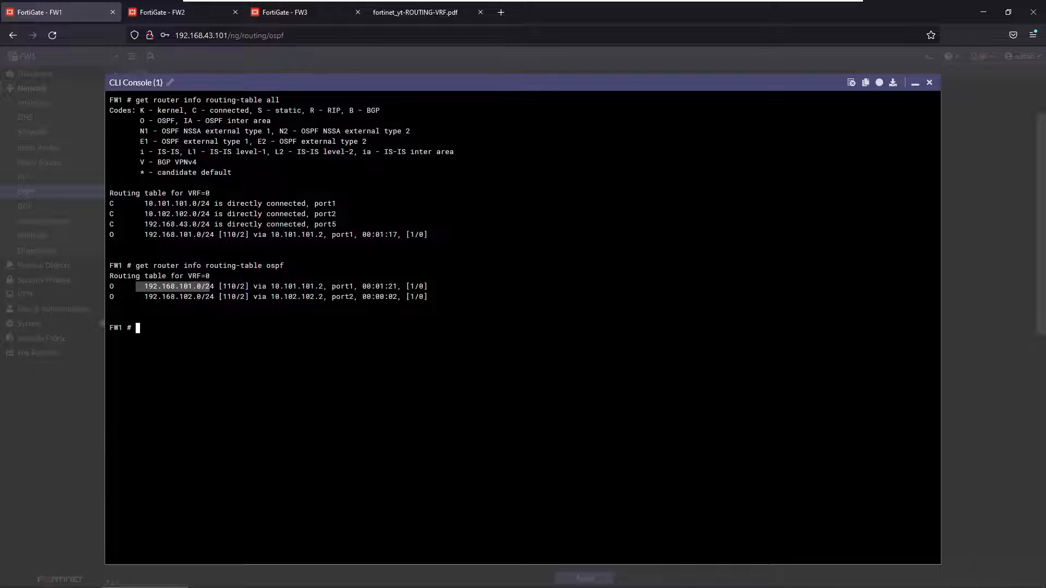
{"action": "left_click_drag", "start_coordinate": [153, 297], "coordinate": [354, 284]}
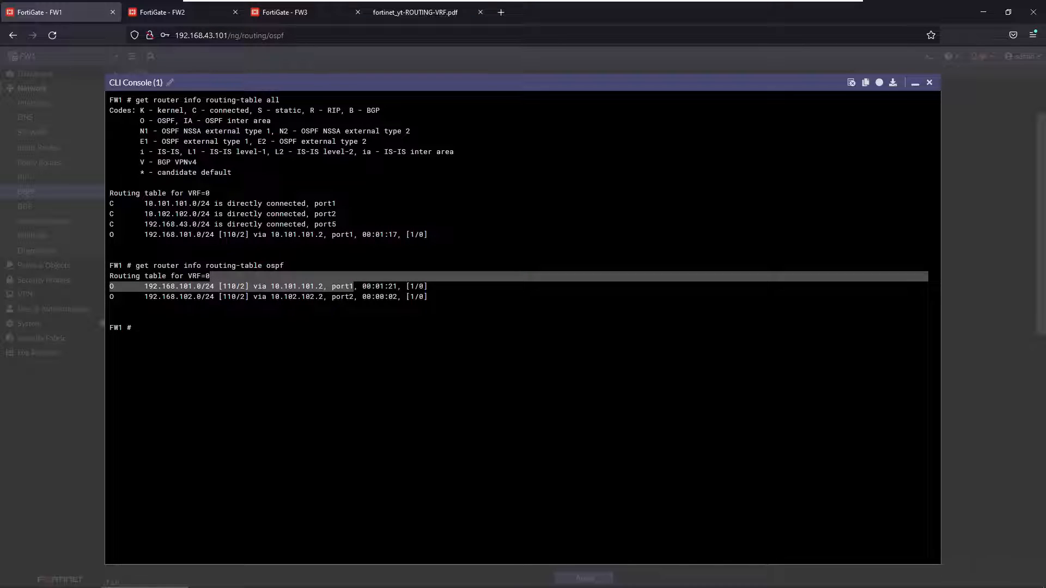
{"action": "left_click", "coordinate": [351, 286]}
{"action": "left_click_drag", "start_coordinate": [188, 276], "coordinate": [212, 276]}
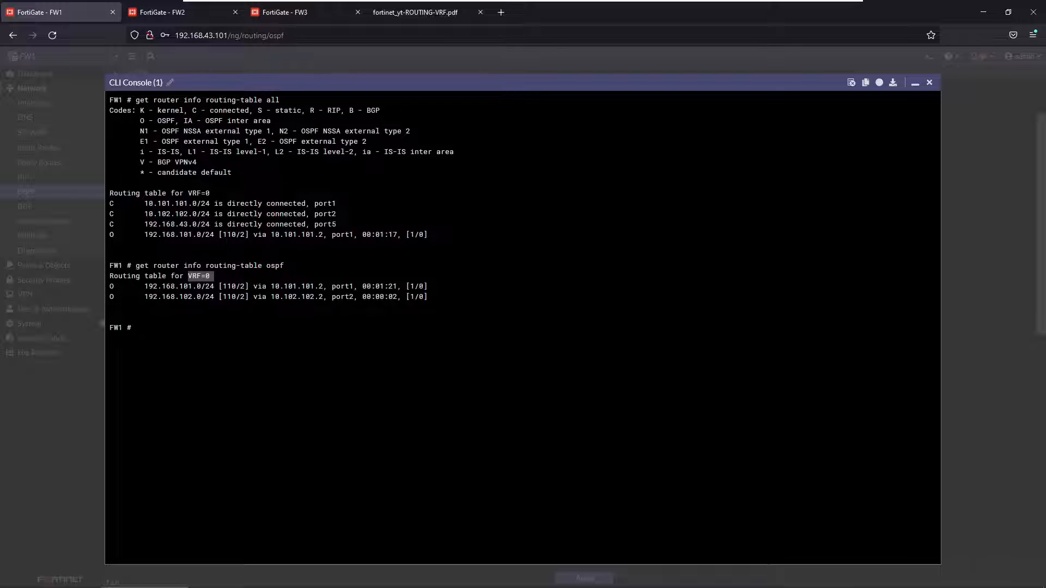
{"action": "left_click", "coordinate": [213, 277]}
Create firewall policy 1 in FW1's CLI and name it PERMIT-ALL.
{"action": "type", "text": "config firewall policy"}
{"action": "key", "text": "Return"}
{"action": "type", "text": "edit "}
{"action": "type", "text": "1"}
{"action": "key", "text": "Return"}
{"action": "type", "text": "set na"}
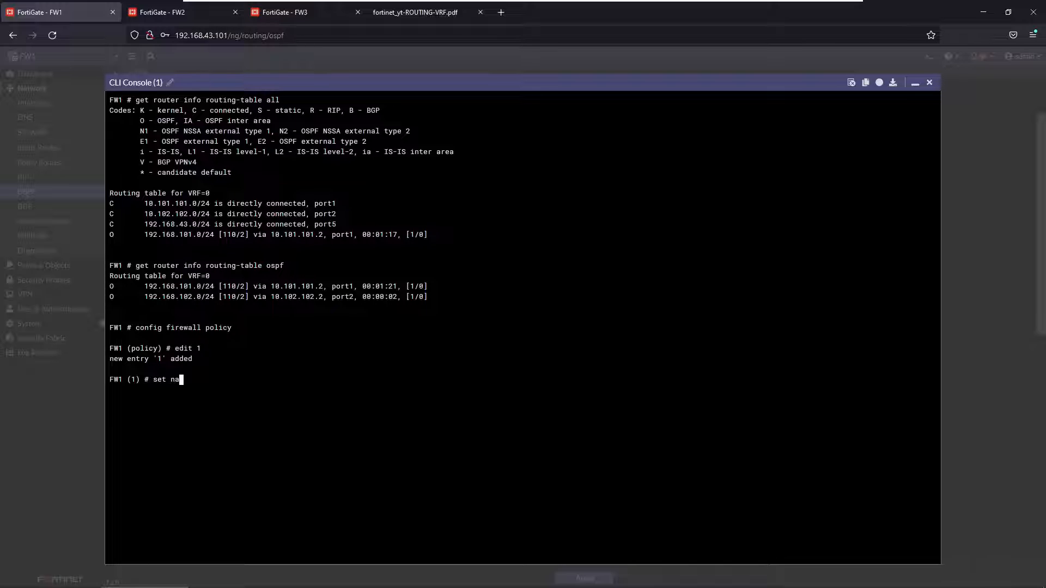
{"action": "type", "text": "me PERMIT-ALL"}
{"action": "key", "text": "Return"}
Set both the source and destination interfaces of FW1's PERMIT-ALL policy to any.
{"action": "type", "text": "set srcintf any"}
{"action": "key", "text": "Return"}
{"action": "type", "text": "set dstintf any"}
{"action": "key", "text": "Return"}
Set both the source and destination addresses of FW1's PERMIT-ALL policy to all.
{"action": "type", "text": "set srcintf"}
{"action": "key", "text": "BackSpace"}
{"action": "key", "text": "BackSpace"}
{"action": "key", "text": "BackSpace"}
{"action": "key", "text": "BackSpace"}
{"action": "type", "text": "addr all"}
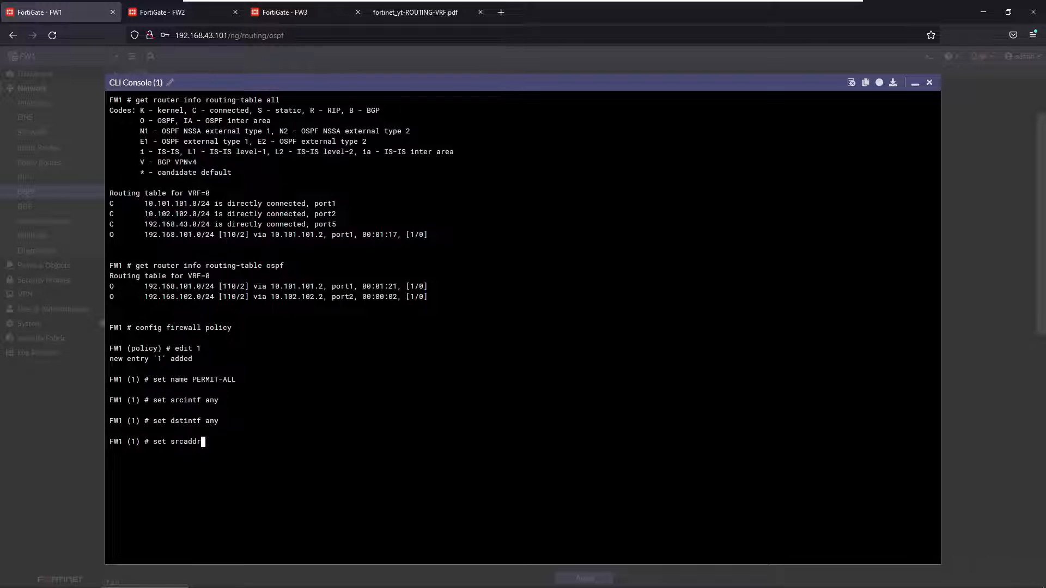
{"action": "key", "text": "Return"}
{"action": "type", "text": "set dstaddr all"}
{"action": "key", "text": "Return"}
Set FW1's PERMIT-ALL policy to service ALL, schedule always and action accept.
{"action": "type", "text": "set"}
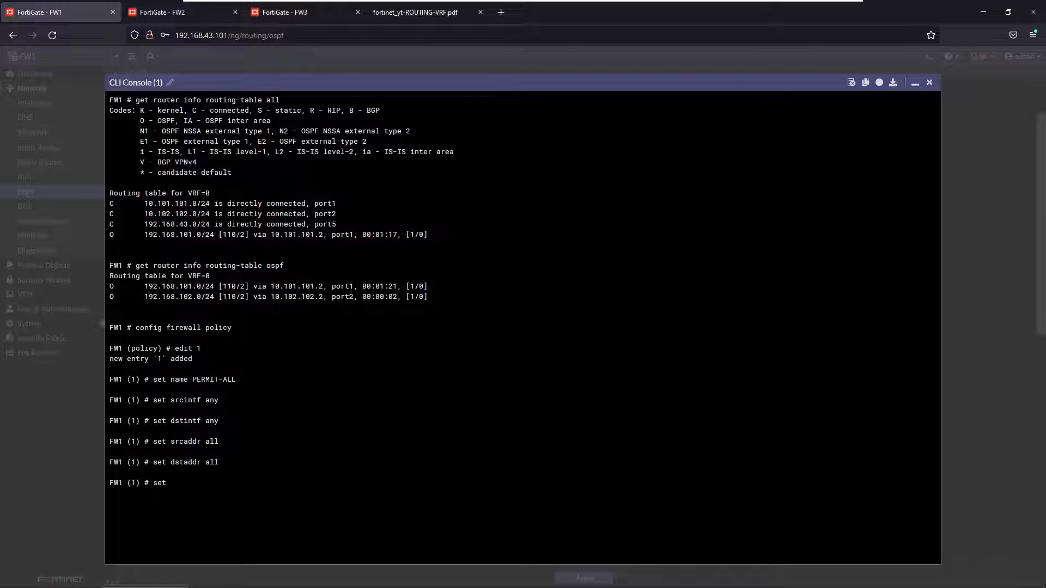
{"action": "type", "text": " service al"}
{"action": "key", "text": "Tab"}
{"action": "key", "text": "Return"}
{"action": "type", "text": "set schedule a"}
{"action": "key", "text": "Tab"}
{"action": "key", "text": "Return"}
{"action": "type", "text": "set action accept"}
{"action": "key", "text": "Return"}
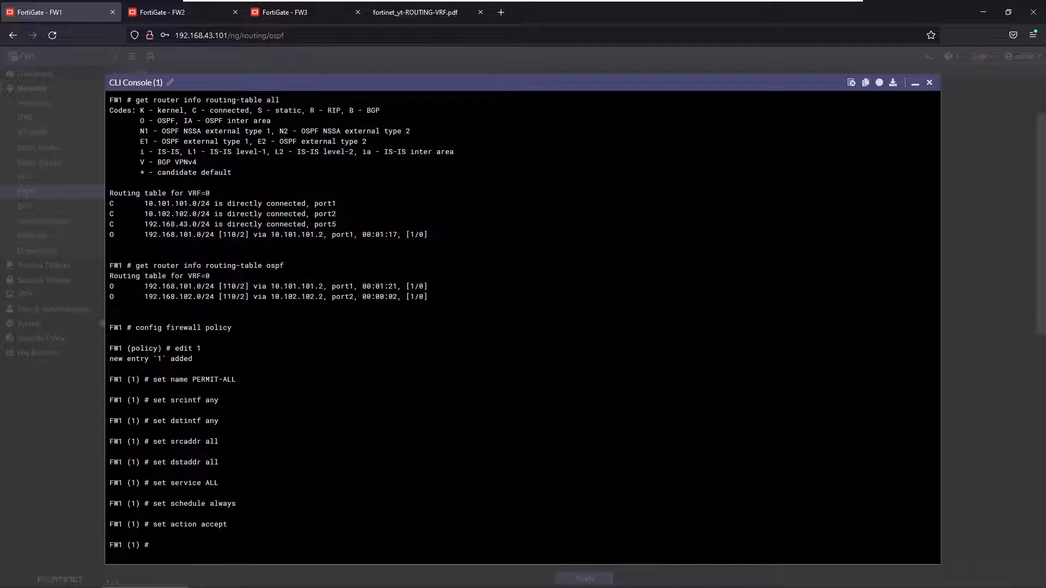
Show the PERMIT-ALL policy's configuration on FW1 for review, then save it by leaving policy configuration with next and end.
{"action": "type", "text": "show"}
{"action": "key", "text": "Return"}
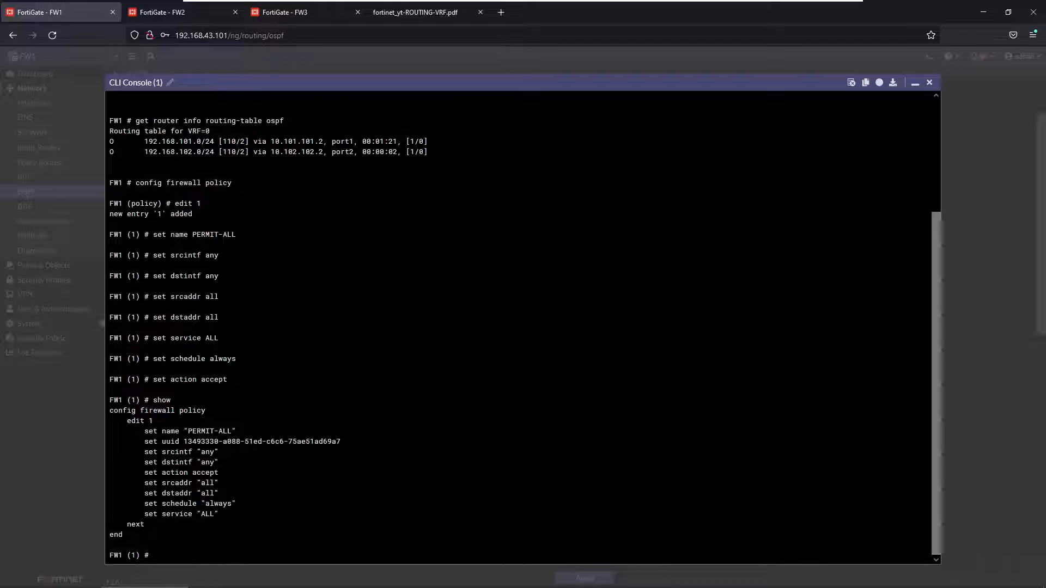
{"action": "type", "text": "next"}
{"action": "key", "text": "Return"}
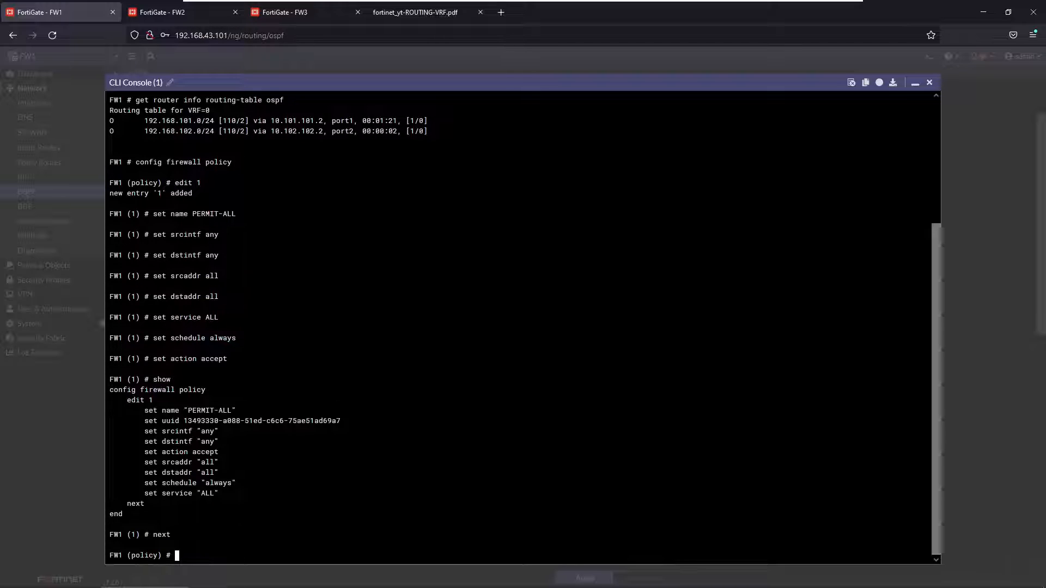
{"action": "type", "text": "end"}
{"action": "key", "text": "Return"}
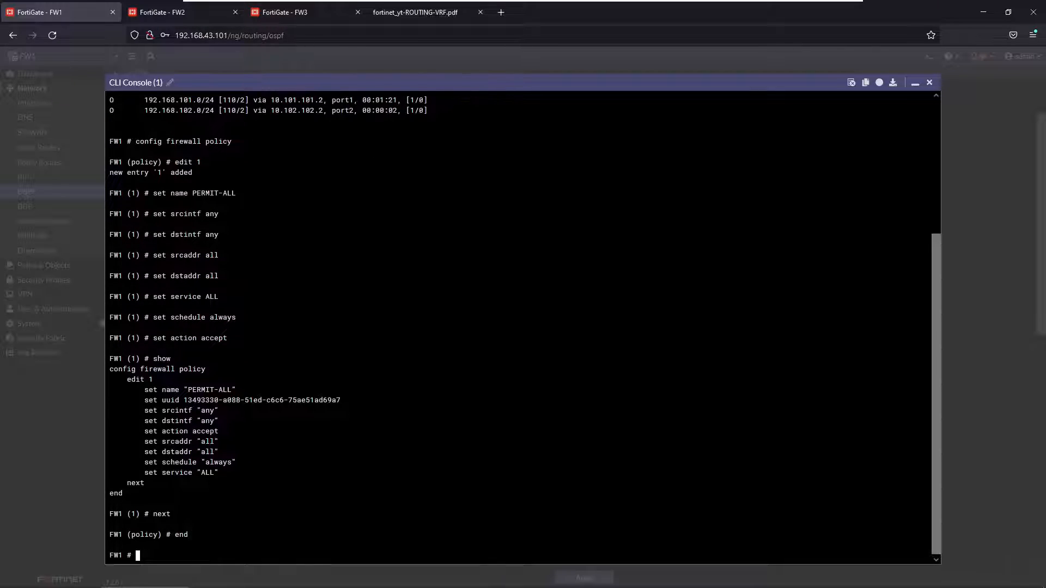
Switch to FW2 and create firewall policy 1 in its CLI console, named PERMIT-ALL.
{"action": "left_click", "coordinate": [169, 15]}
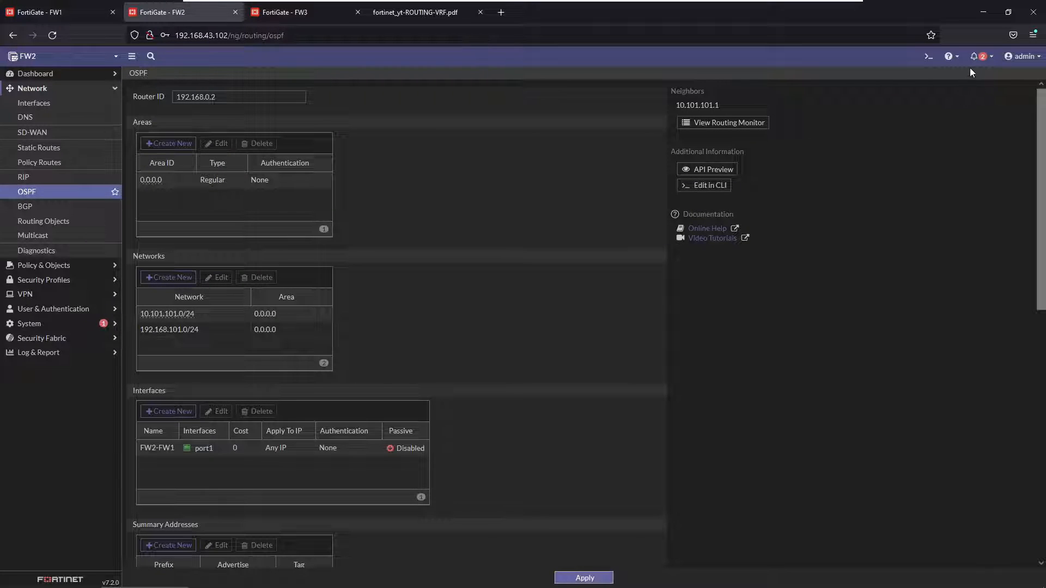
{"action": "left_click", "coordinate": [929, 56]}
{"action": "type", "text": "config firewall policy"}
{"action": "key", "text": "Return"}
{"action": "type", "text": "edit 1"}
{"action": "key", "text": "Return"}
{"action": "type", "text": "set name "}
{"action": "type", "text": "PERMIT"}
{"action": "type", "text": "-ALL"}
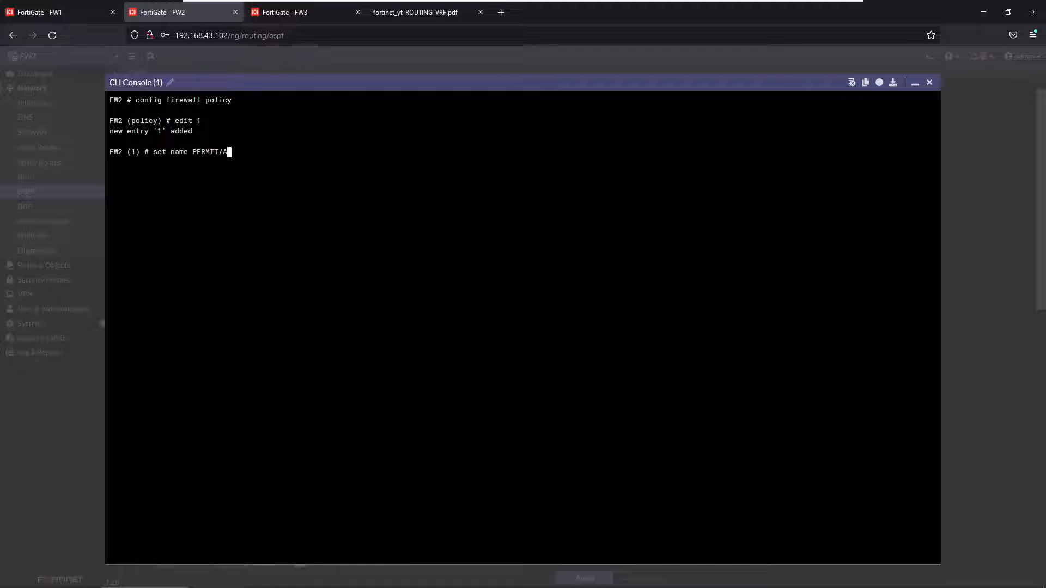
{"action": "key", "text": "Return"}
Set both the source and destination interfaces of FW2's PERMIT-ALL policy to any.
{"action": "type", "text": "set srcintf any"}
{"action": "key", "text": "Return"}
{"action": "type", "text": "set "}
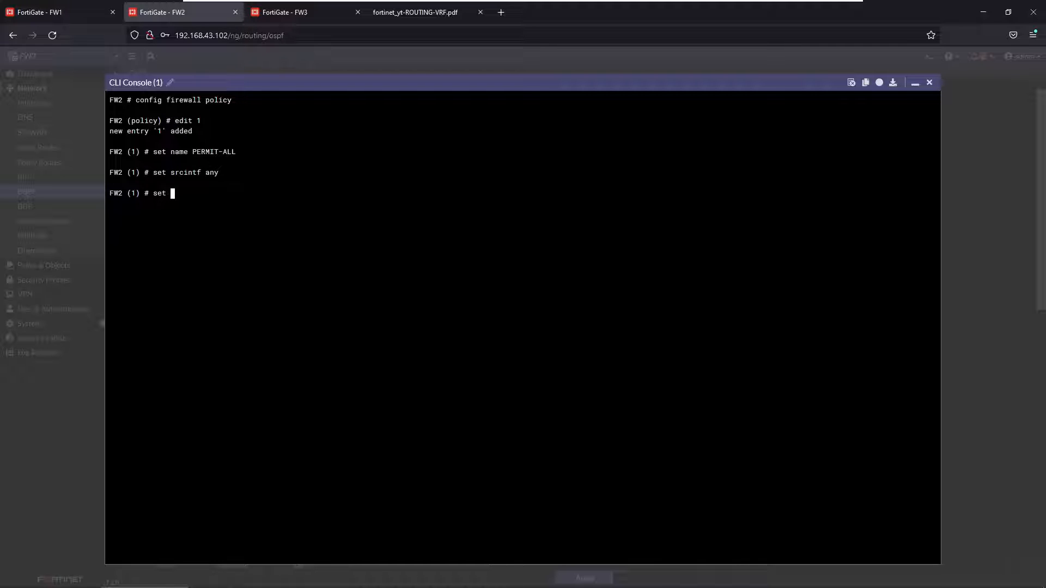
{"action": "type", "text": "dstintf any"}
{"action": "key", "text": "Return"}
Set both the source and destination addresses of FW2's PERMIT-ALL policy to all.
{"action": "type", "text": "set srcaddr"}
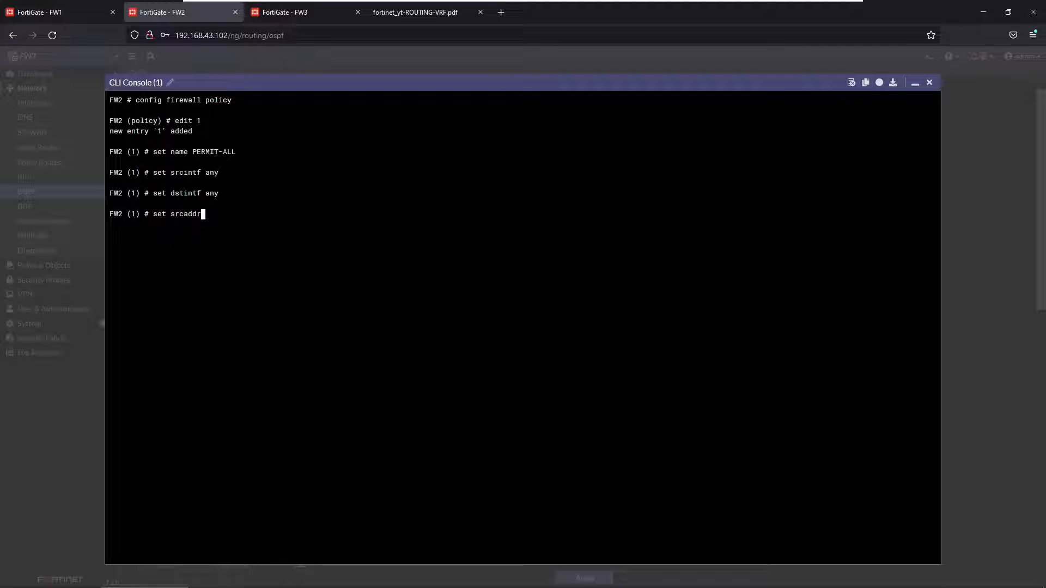
{"action": "type", "text": " all"}
{"action": "key", "text": "Return"}
{"action": "type", "text": "set dstaddr all"}
{"action": "key", "text": "Return"}
Set the schedule of FW2's PERMIT-ALL policy to always and its service to ALL.
{"action": "type", "text": "set "}
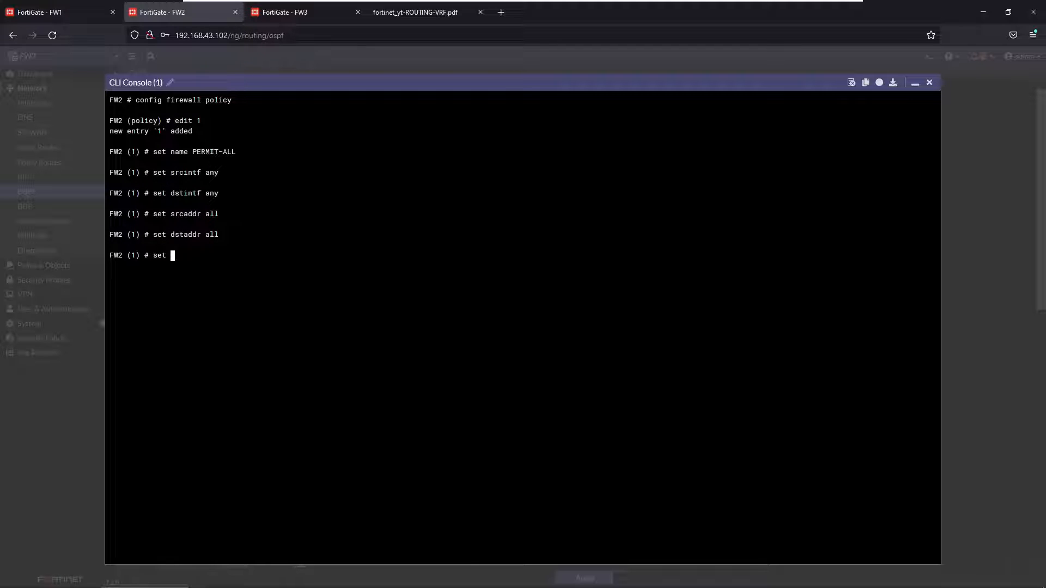
{"action": "type", "text": "schedule always s"}
{"action": "key", "text": "Return"}
{"action": "key", "text": "Return"}
{"action": "type", "text": "s"}
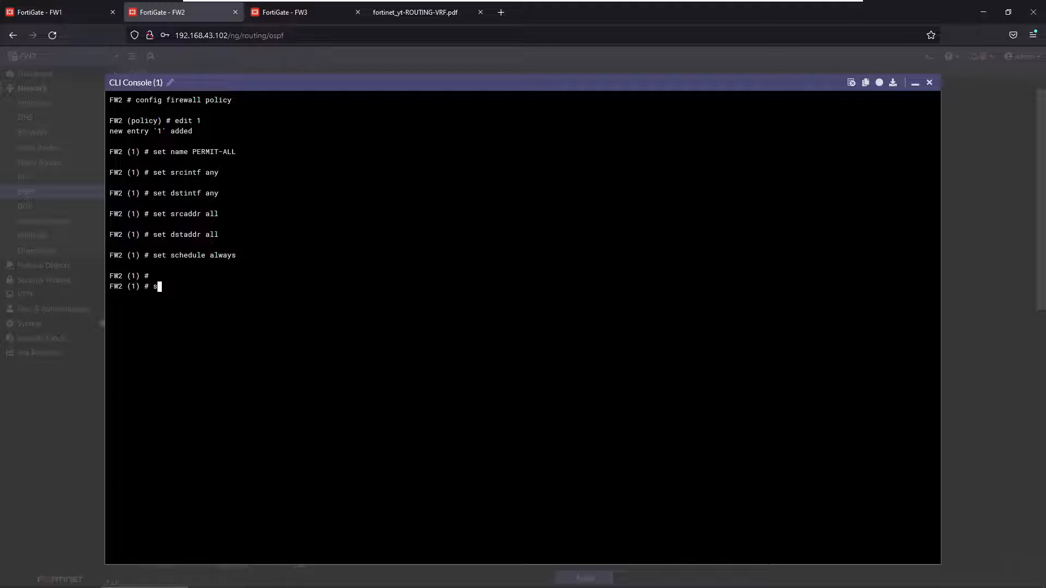
{"action": "type", "text": "et service ALL"}
{"action": "key", "text": "Return"}
Set the action of FW2's PERMIT-ALL policy to accept.
{"action": "type", "text": "set action "}
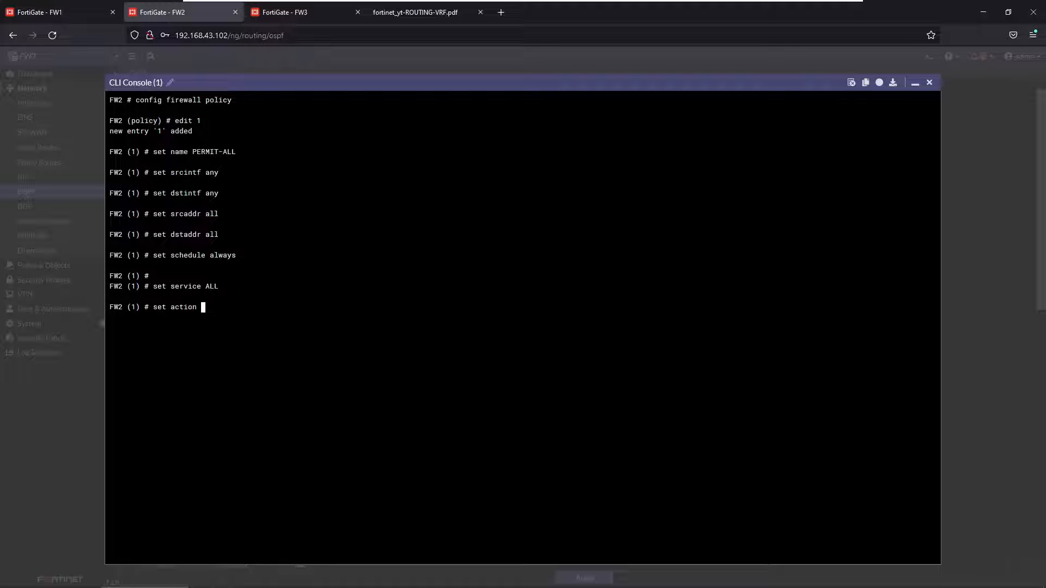
{"action": "type", "text": "accept"}
{"action": "key", "text": "Return"}
{"action": "key", "text": "Return"}
Show the PERMIT-ALL policy's configuration on FW2 for review, then save it by leaving policy configuration with next and end.
{"action": "type", "text": "show"}
{"action": "key", "text": "Return"}
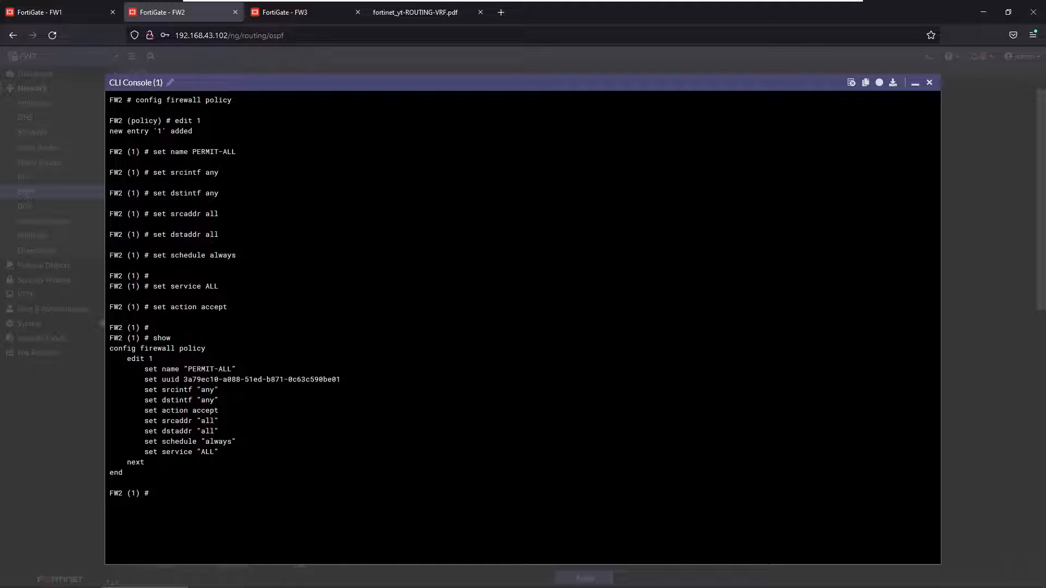
{"action": "type", "text": "next"}
{"action": "key", "text": "Return"}
{"action": "type", "text": "end"}
{"action": "key", "text": "Return"}
Switch to FW3 and create firewall policy 1 in its CLI console, named PERMIT-ALL.
{"action": "left_click", "coordinate": [279, 14]}
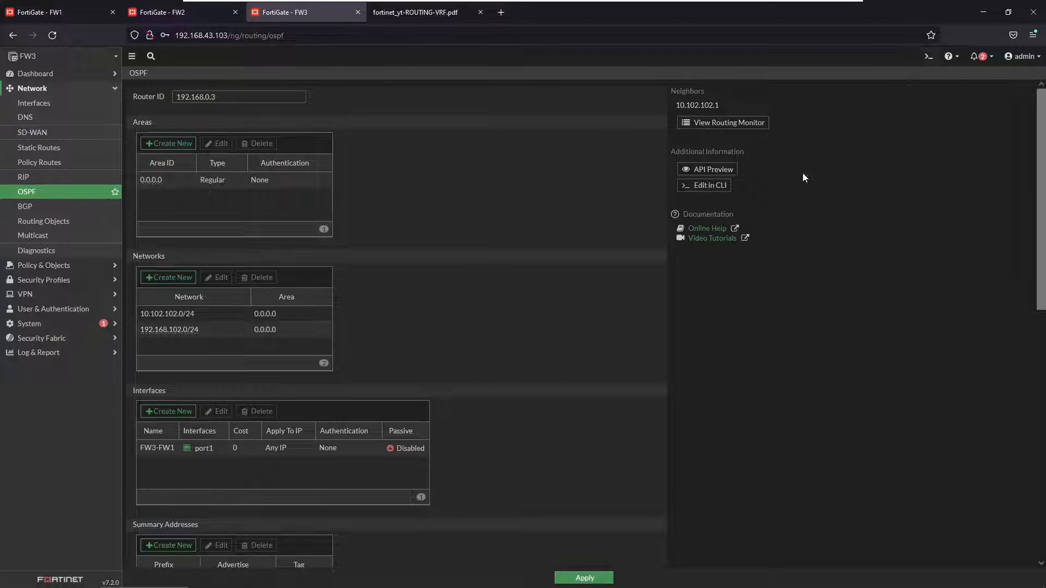
{"action": "left_click", "coordinate": [926, 58]}
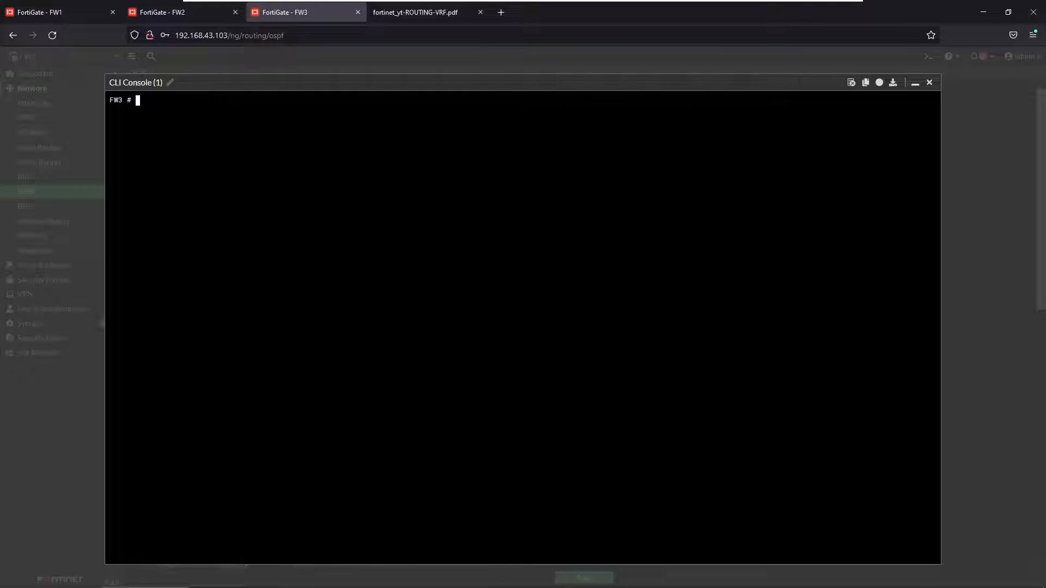
{"action": "type", "text": "config"}
{"action": "type", "text": "firewall policy"}
{"action": "key", "text": "Return"}
{"action": "type", "text": "edit name"}
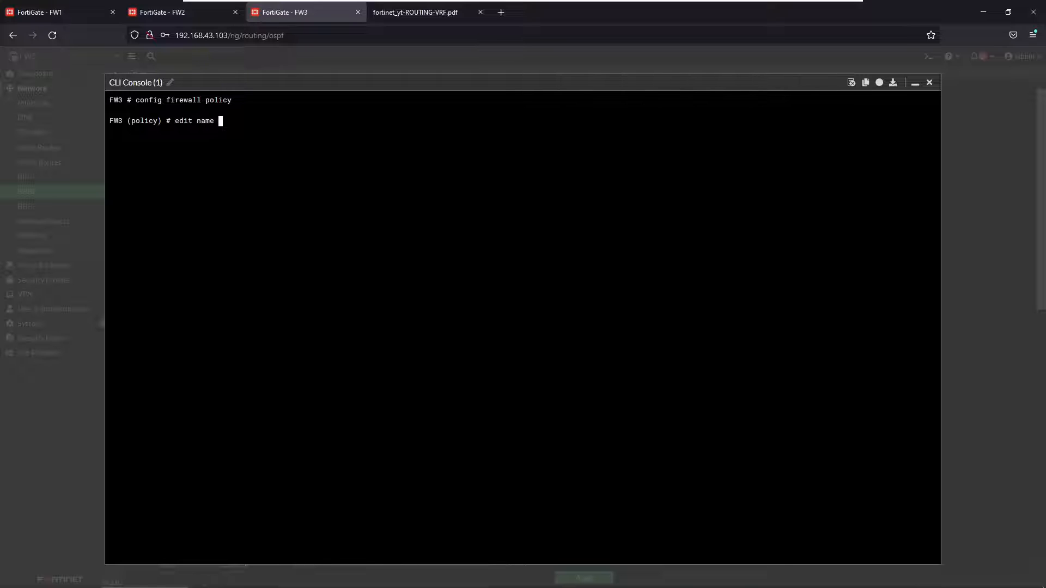
{"action": "key", "text": "BackSpace"}
{"action": "key", "text": "BackSpace"}
{"action": "key", "text": "BackSpace"}
{"action": "key", "text": "BackSpace"}
{"action": "type", "text": "1"}
{"action": "key", "text": "Return"}
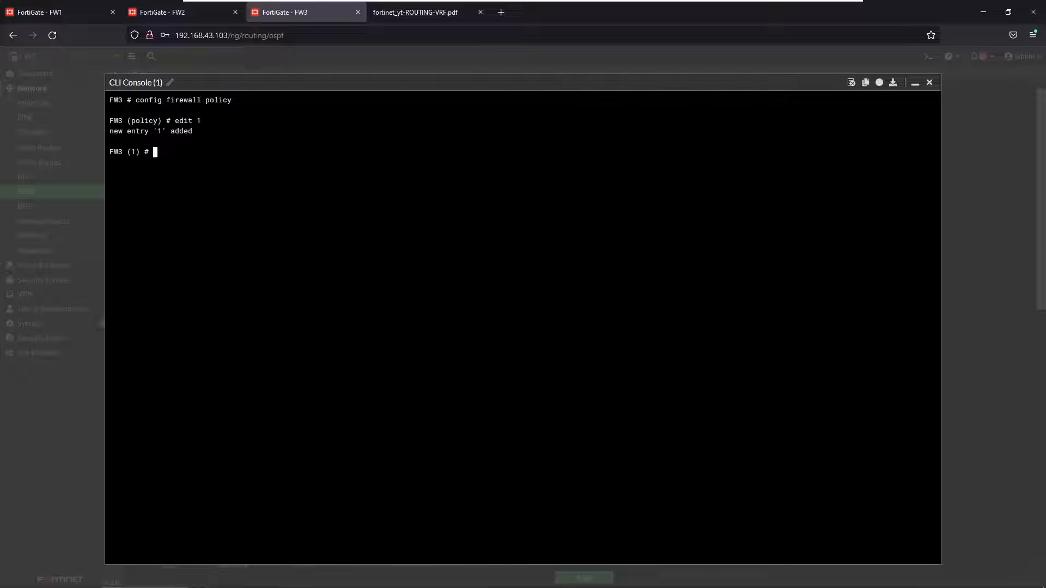
{"action": "type", "text": "set name PERMIT-ALL"}
{"action": "key", "text": "Return"}
Set both the source and destination interfaces of FW3's PERMIT-ALL policy to any.
{"action": "type", "text": "set srcintf"}
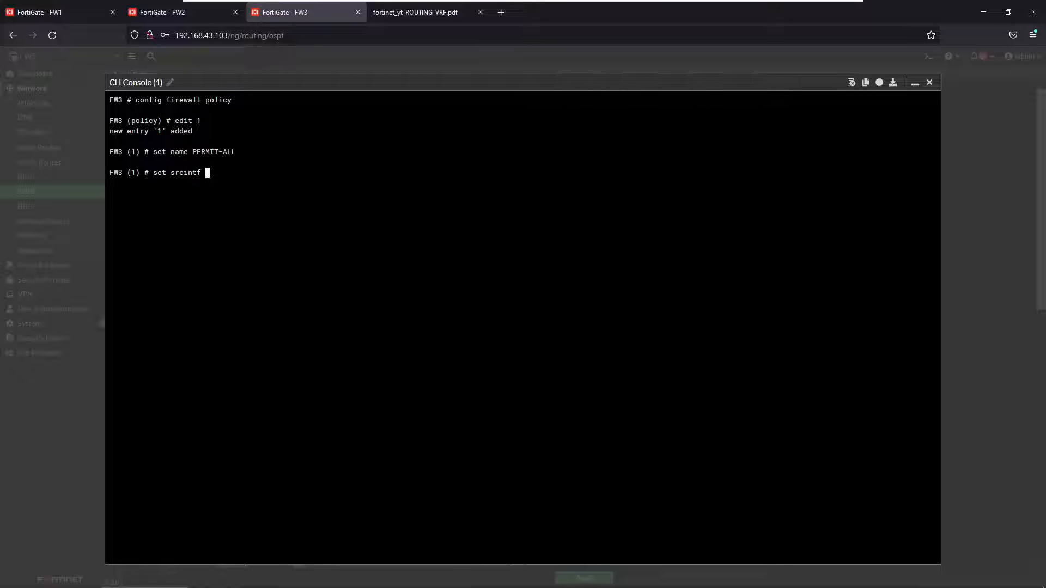
{"action": "type", "text": " any"}
{"action": "key", "text": "Return"}
{"action": "type", "text": "set dstintf any"}
{"action": "key", "text": "Return"}
Set both the source and destination addresses of FW3's PERMIT-ALL policy to all.
{"action": "type", "text": "set a"}
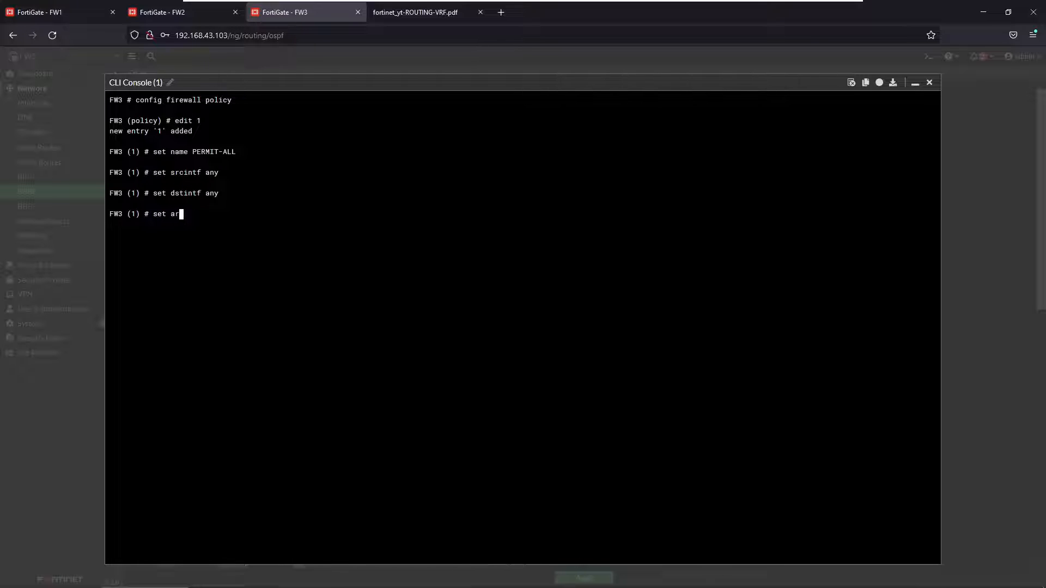
{"action": "key", "text": "BackSpace"}
{"action": "type", "text": "srcaddr all"}
{"action": "key", "text": "Return"}
{"action": "type", "text": "set dstaddr all"}
{"action": "key", "text": "Return"}
Set the service of FW3's PERMIT-ALL policy to ALL and its schedule to always.
{"action": "type", "text": "set service ALL"}
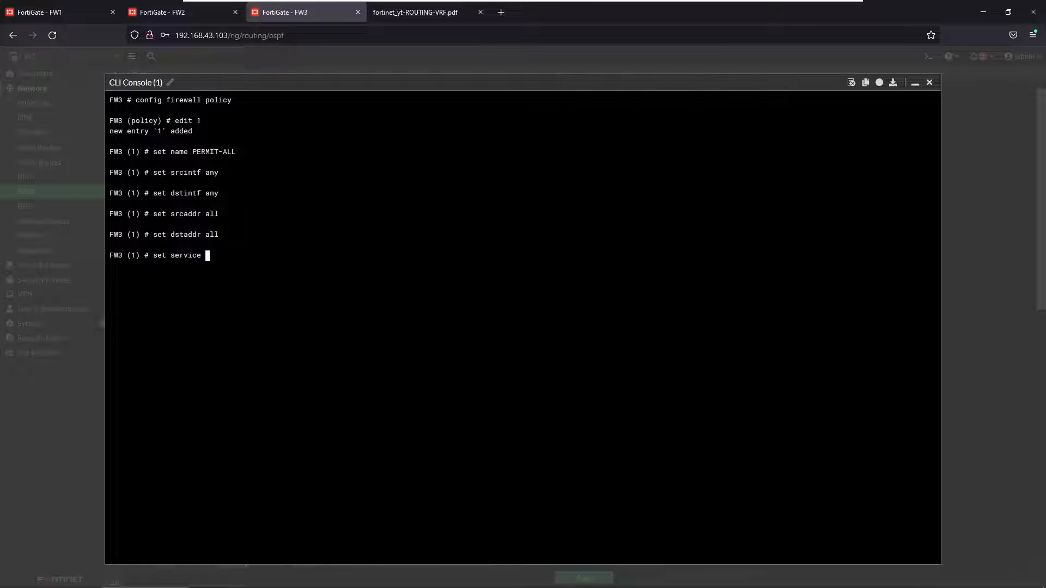
{"action": "key", "text": "Return"}
{"action": "type", "text": "set "}
{"action": "type", "text": "a"}
{"action": "type", "text": "chedule always"}
{"action": "key", "text": "Return"}
Set the action of FW3's PERMIT-ALL policy to accept.
{"action": "type", "text": "se"}
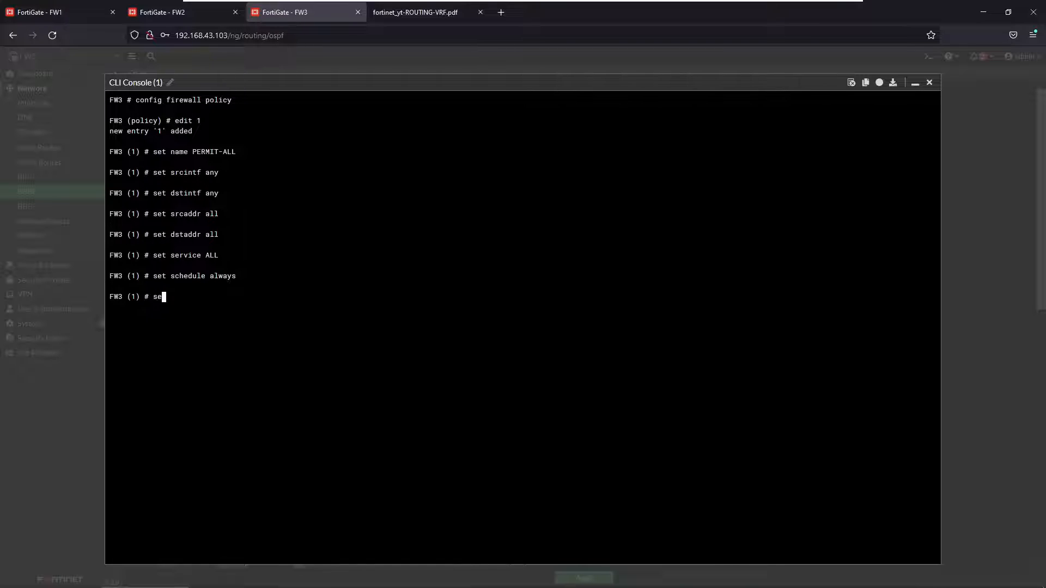
{"action": "type", "text": "t action acc"}
{"action": "key", "text": "Return"}
Show the PERMIT-ALL policy's configuration on FW3 for review, then save it by leaving policy configuration with next and end.
{"action": "type", "text": "show"}
{"action": "key", "text": "Return"}
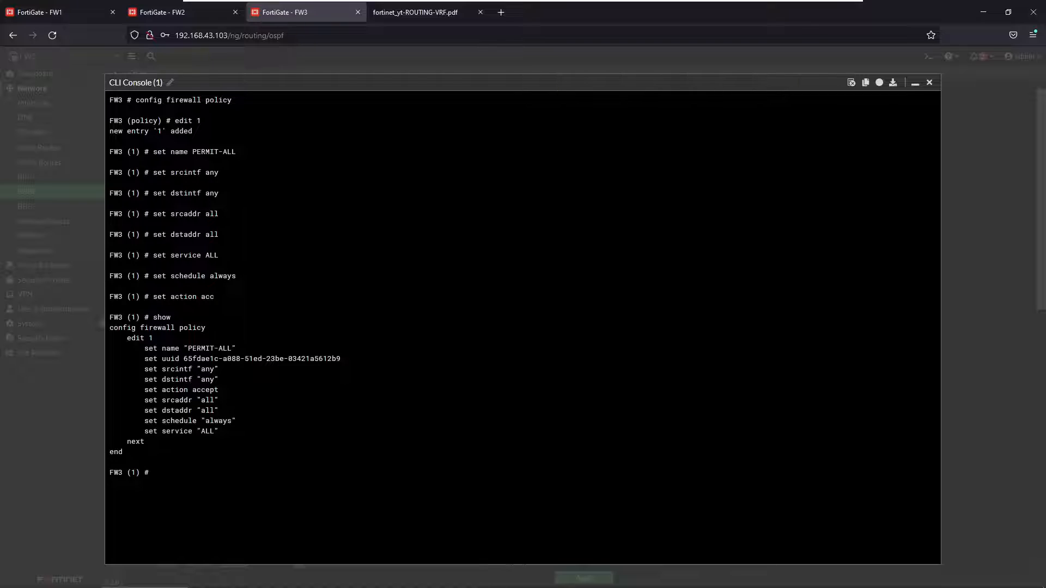
{"action": "type", "text": "next"}
{"action": "key", "text": "Return"}
{"action": "type", "text": "end"}
{"action": "key", "text": "Return"}
Display the OSPF routing table on FW3 with get router info routing-table ospf.
{"action": "type", "text": "get router "}
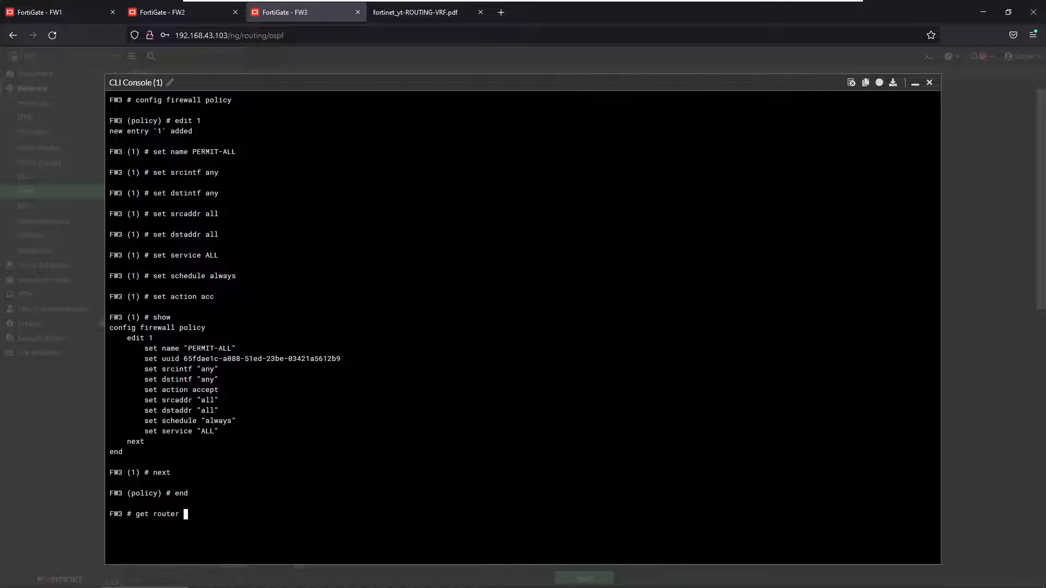
{"action": "type", "text": "info routing-table ospf"}
{"action": "key", "text": "Return"}
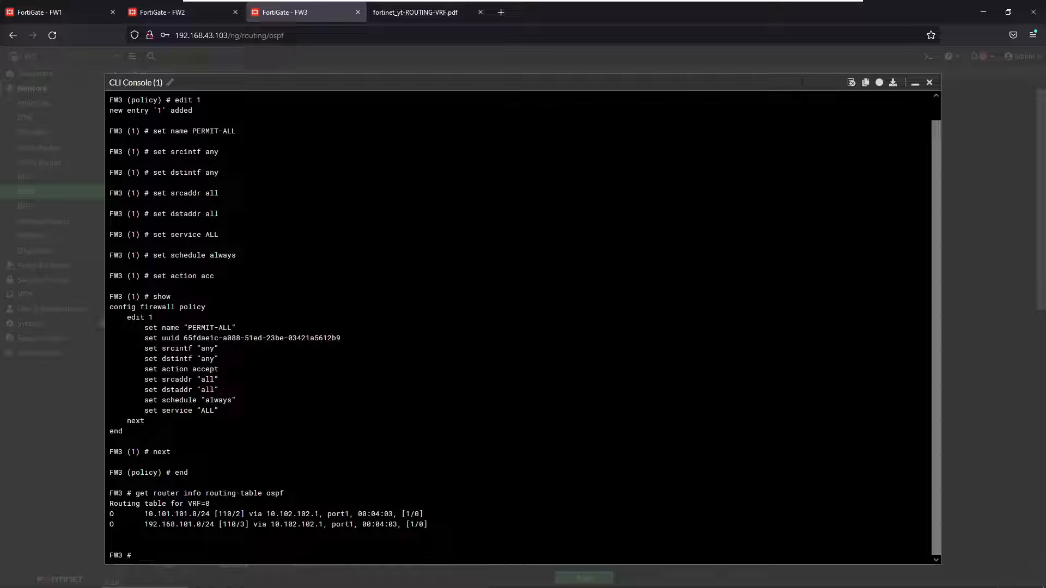
Ping 10.101.101.2 from FW3 with exec ping and stop it after a couple of replies.
{"action": "type", "text": "ping 10.101.101.2"}
{"action": "key", "text": "Return"}
{"action": "key", "text": "Up"}
{"action": "key", "text": "Home"}
{"action": "type", "text": "exec"}
{"action": "key", "text": "Return"}
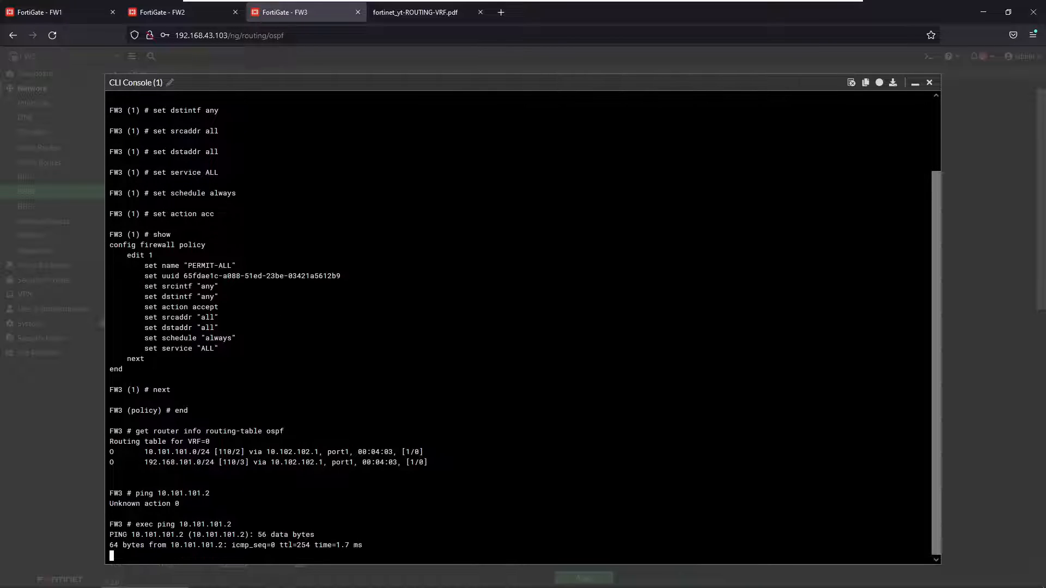
{"action": "key", "text": "ctrl+c"}
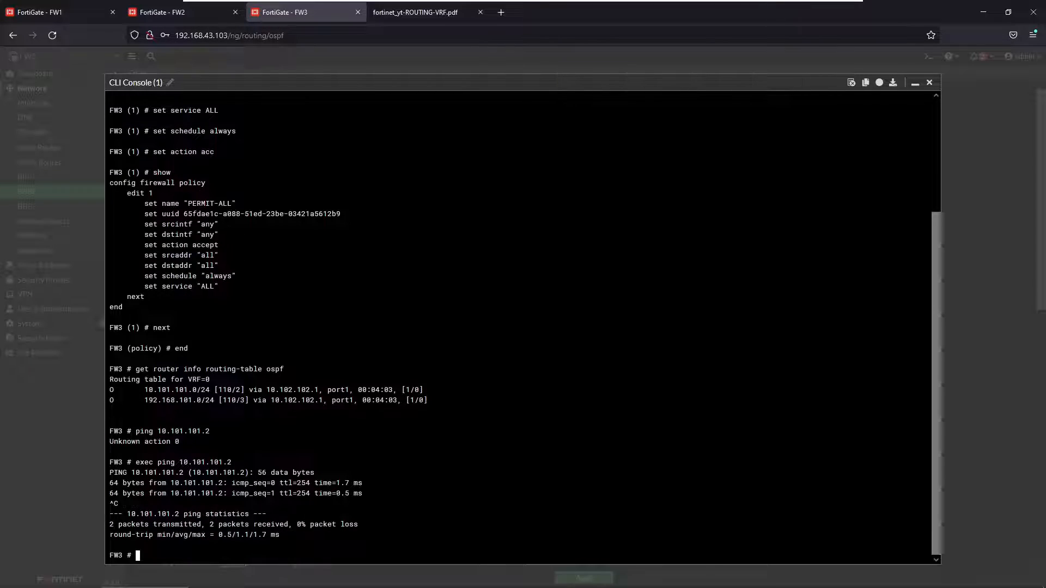
Ping 192.168.101.2 from FW3 to test reachability of the network behind FW2.
{"action": "type", "text": "exec "}
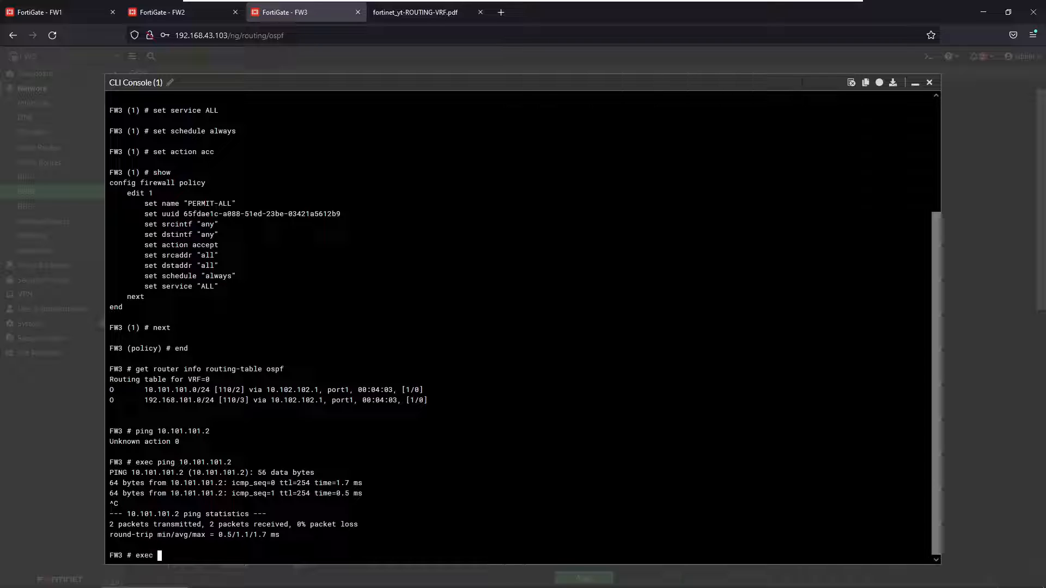
{"action": "type", "text": "ping 192.168.101.2"}
{"action": "key", "text": "Return"}
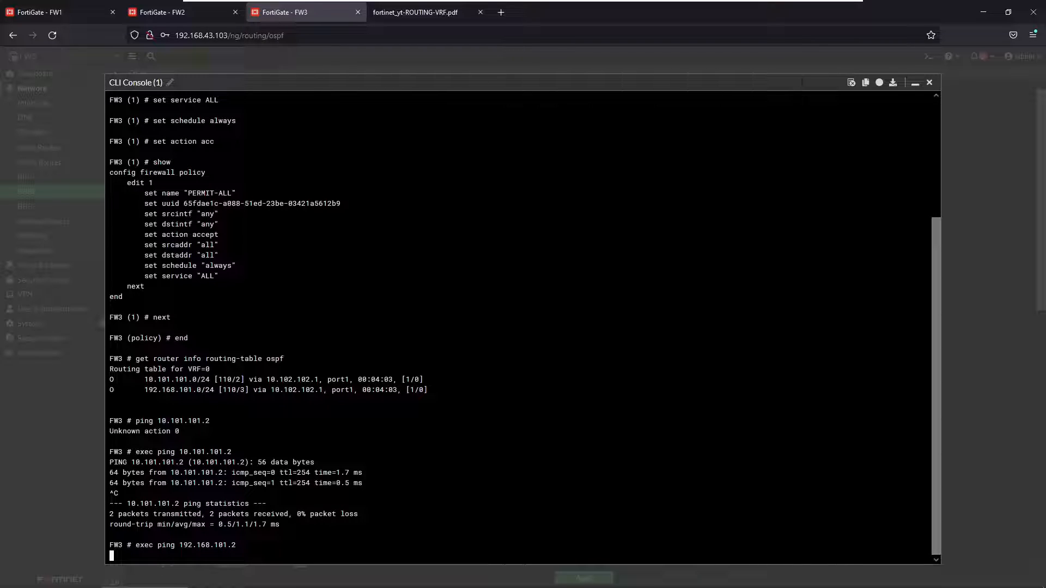
Switch to FW2 and show the system interface configuration of port2 to check its IP address.
{"action": "left_click", "coordinate": [200, 8]}
{"action": "type", "text": "g"}
{"action": "key", "text": "BackSpace"}
{"action": "type", "text": "show "}
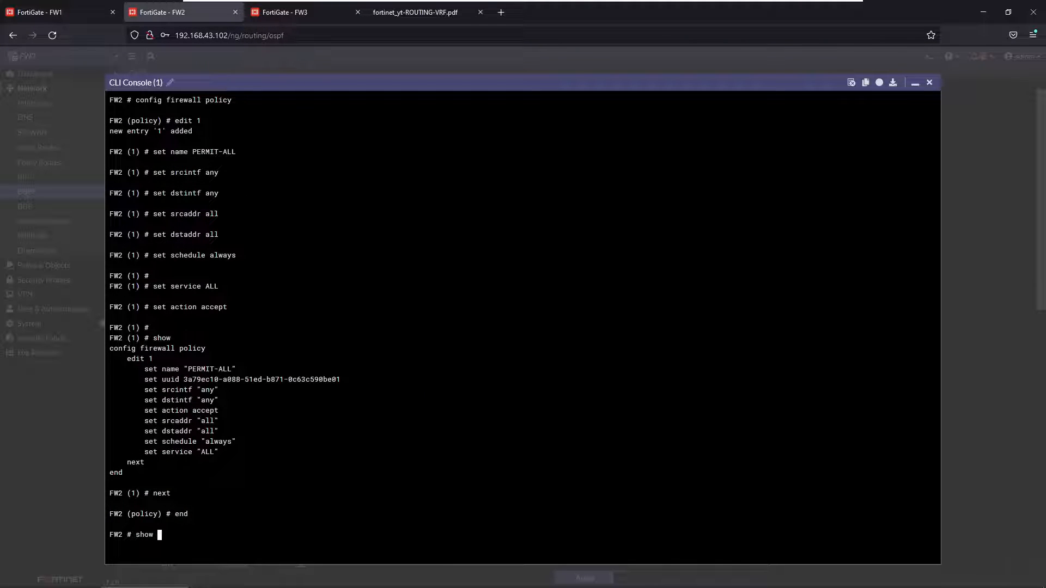
{"action": "type", "text": "system interface port1"}
{"action": "key", "text": "Return"}
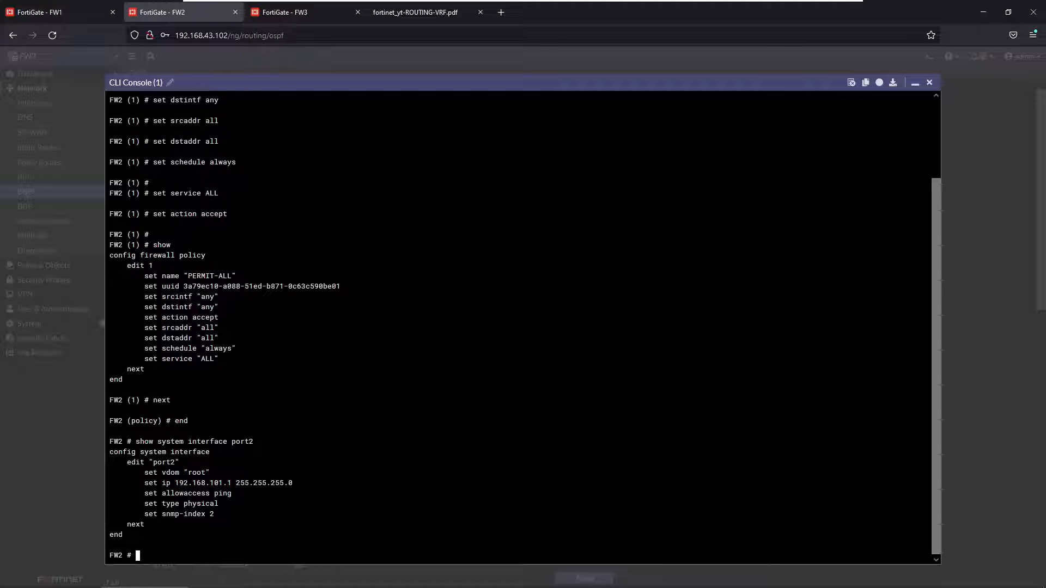
Return to FW3 and ping FW2's port2 address, 192.168.101.1.
{"action": "left_click", "coordinate": [274, 12]}
{"action": "type", "text": "exec ping 192.168.101.1"}
{"action": "key", "text": "Return"}
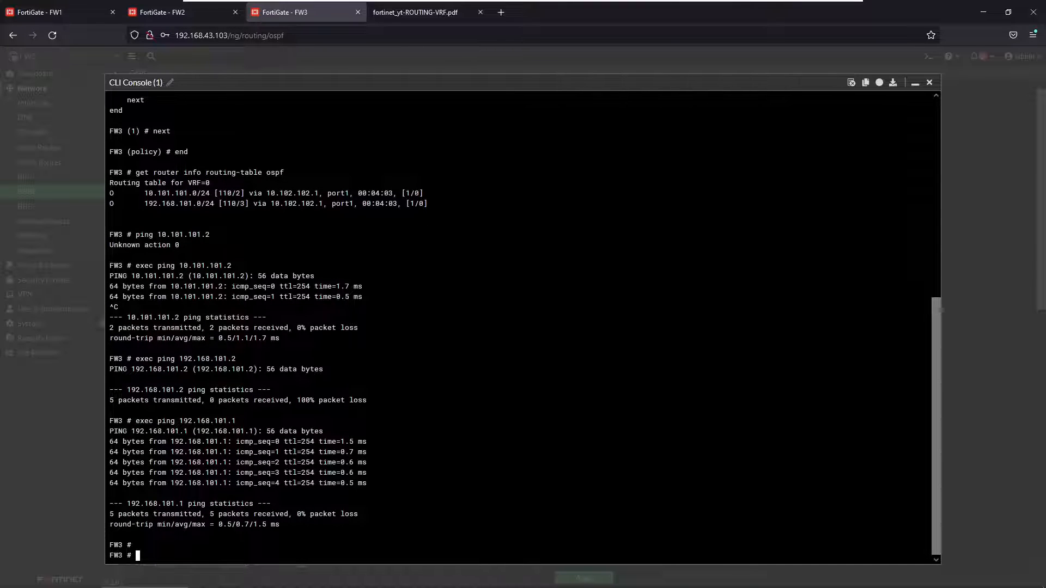
Review the topology diagram in the PDF, then set the VRF ID of FW1's port1 interface to 12.
{"action": "left_click", "coordinate": [390, 12]}
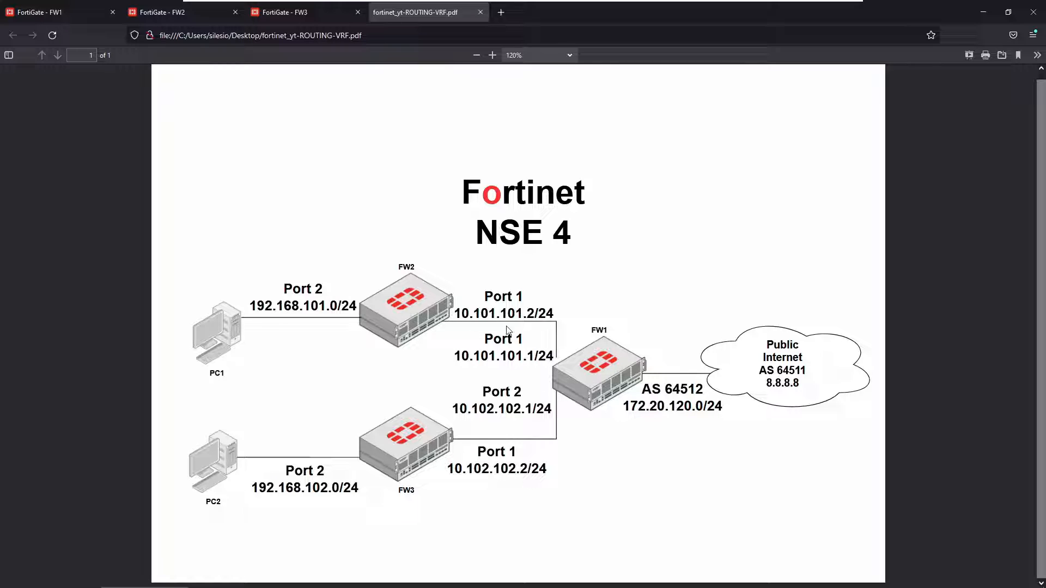
{"action": "left_click", "coordinate": [80, 11]}
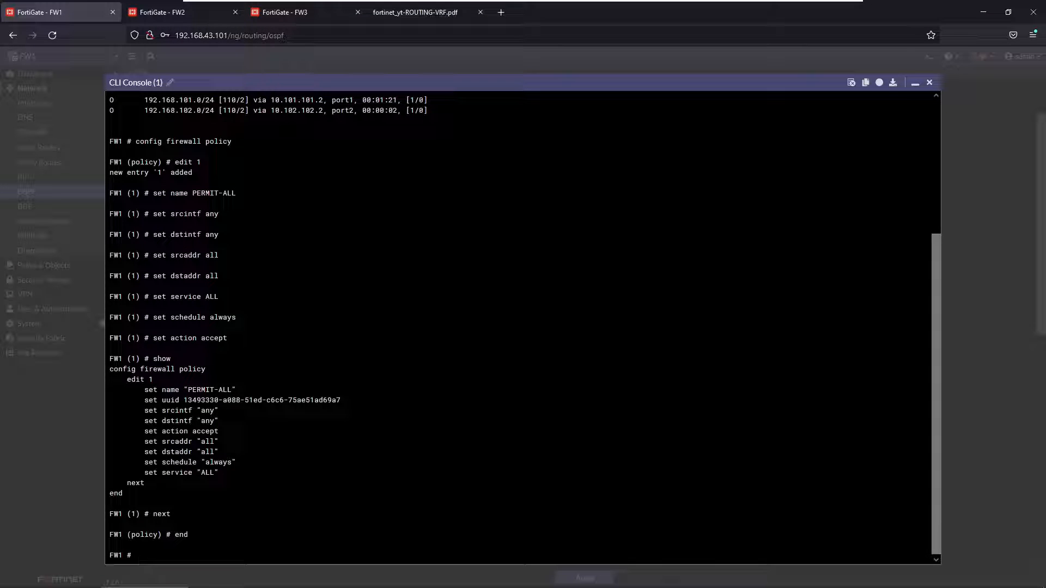
{"action": "left_click", "coordinate": [928, 82]}
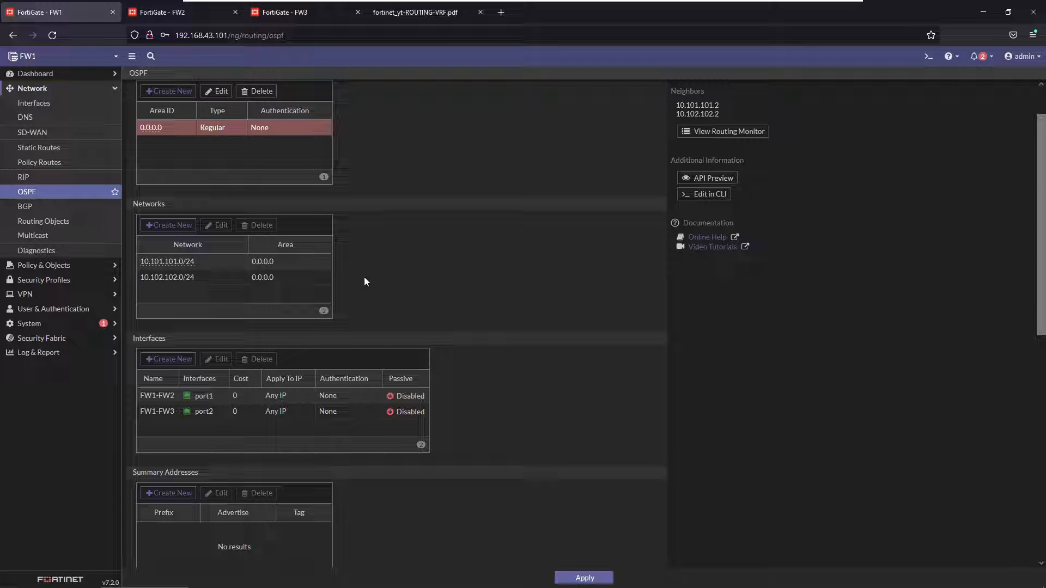
{"action": "left_click", "coordinate": [54, 103]}
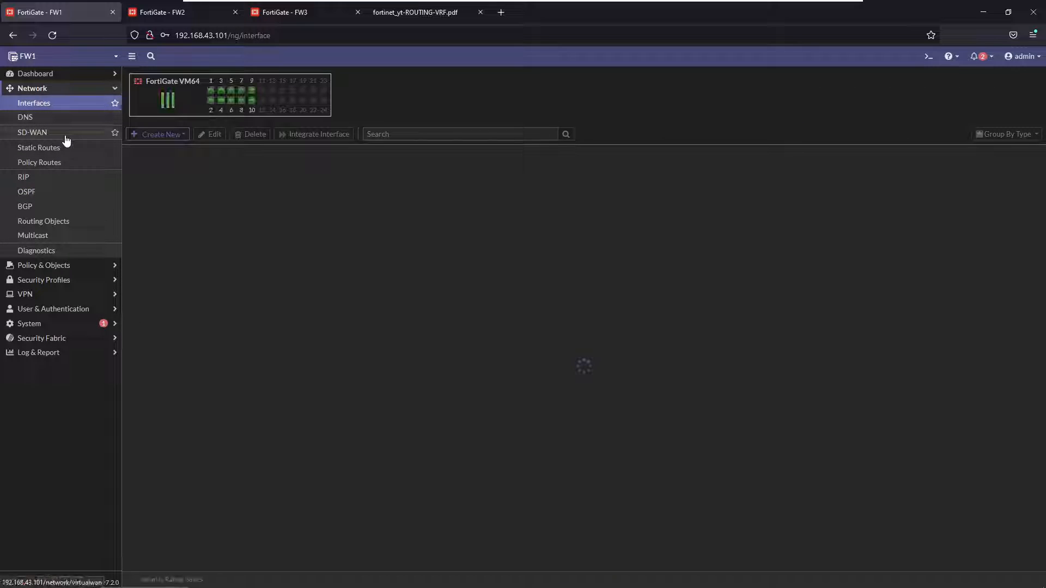
{"action": "double_click", "coordinate": [396, 228]}
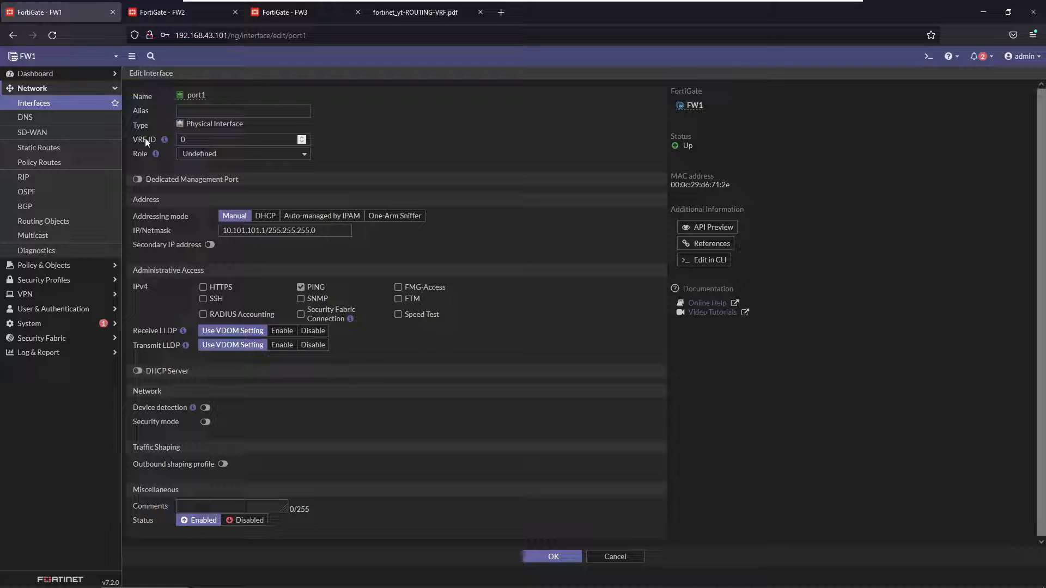
{"action": "double_click", "coordinate": [207, 140]}
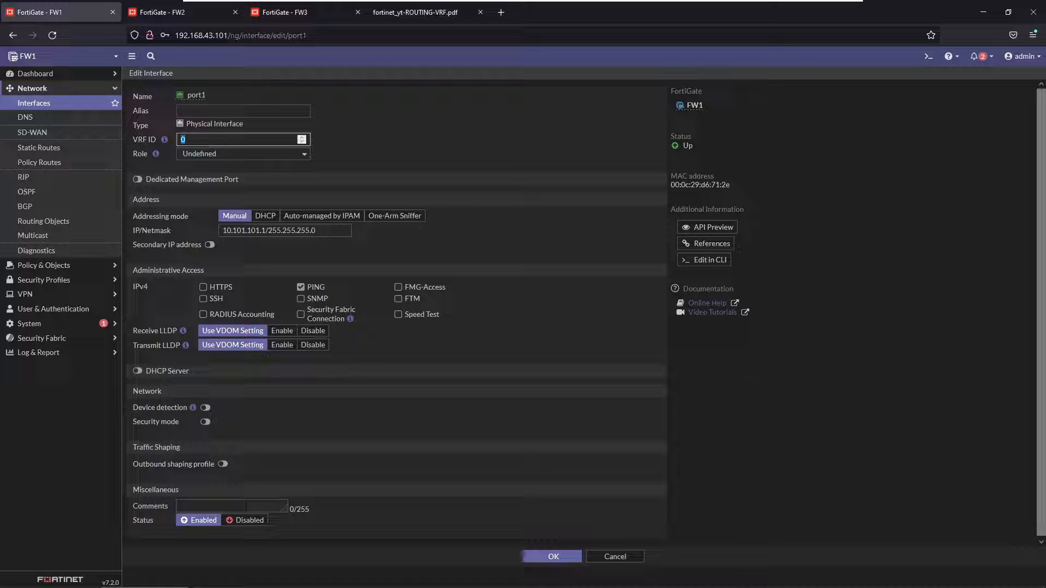
{"action": "type", "text": "12"}
{"action": "left_click", "coordinate": [553, 553]}
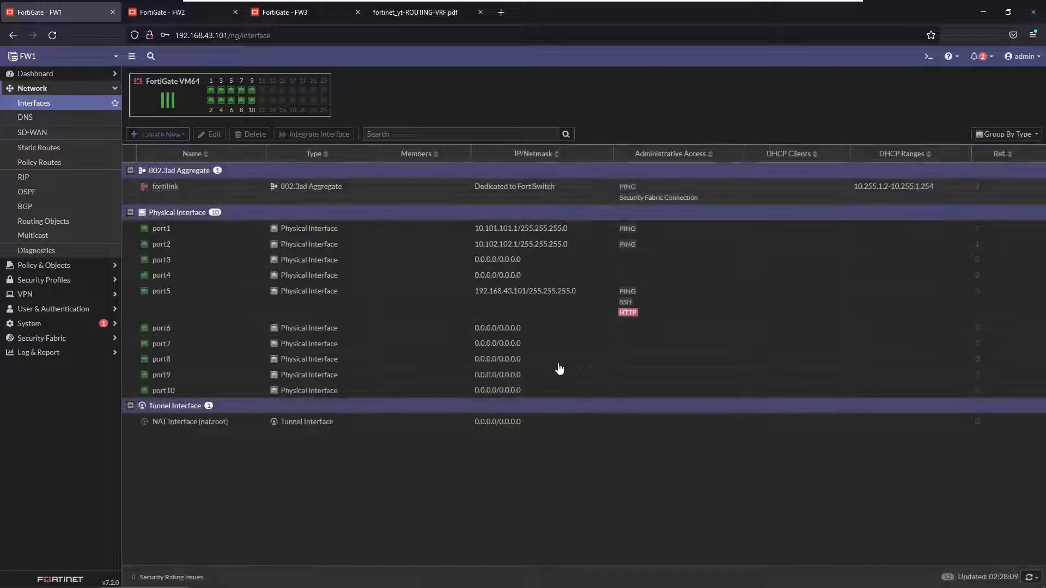
Set the VRF ID of FW1's port2 interface to 13 and save the interface.
{"action": "double_click", "coordinate": [241, 245]}
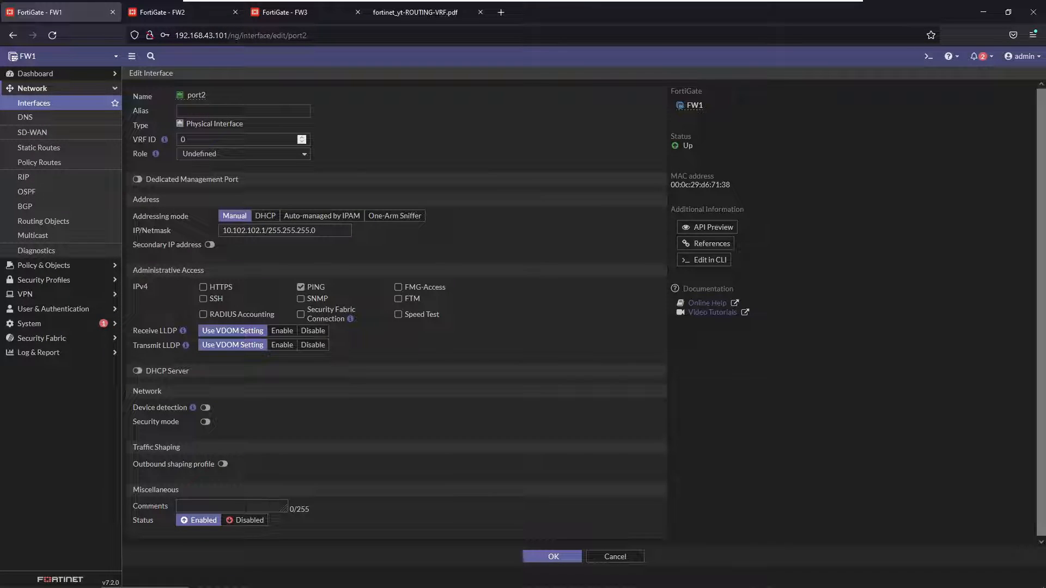
{"action": "left_click_drag", "start_coordinate": [191, 140], "coordinate": [143, 134]}
{"action": "type", "text": "13"}
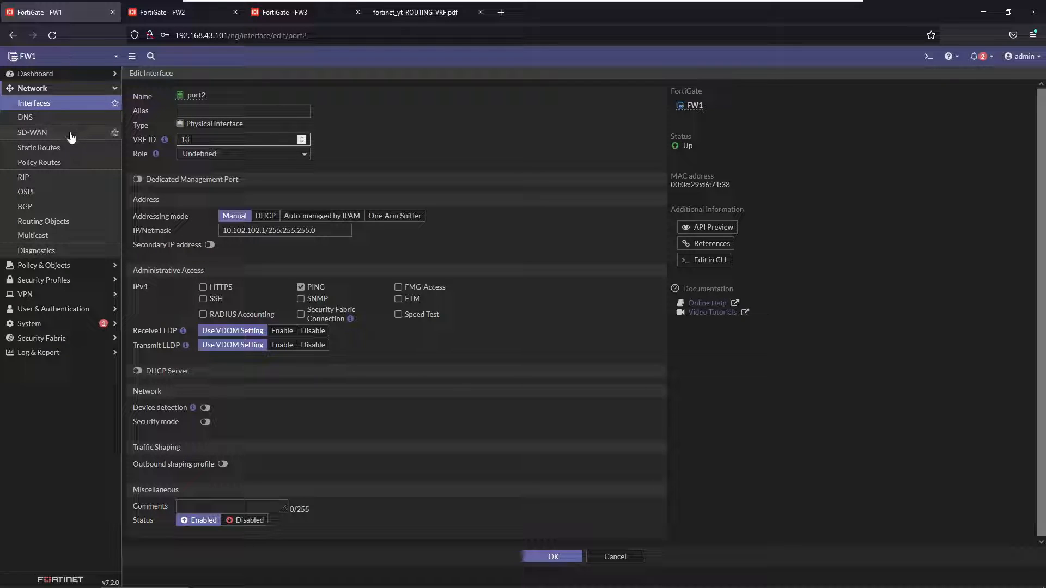
{"action": "left_click", "coordinate": [547, 557]}
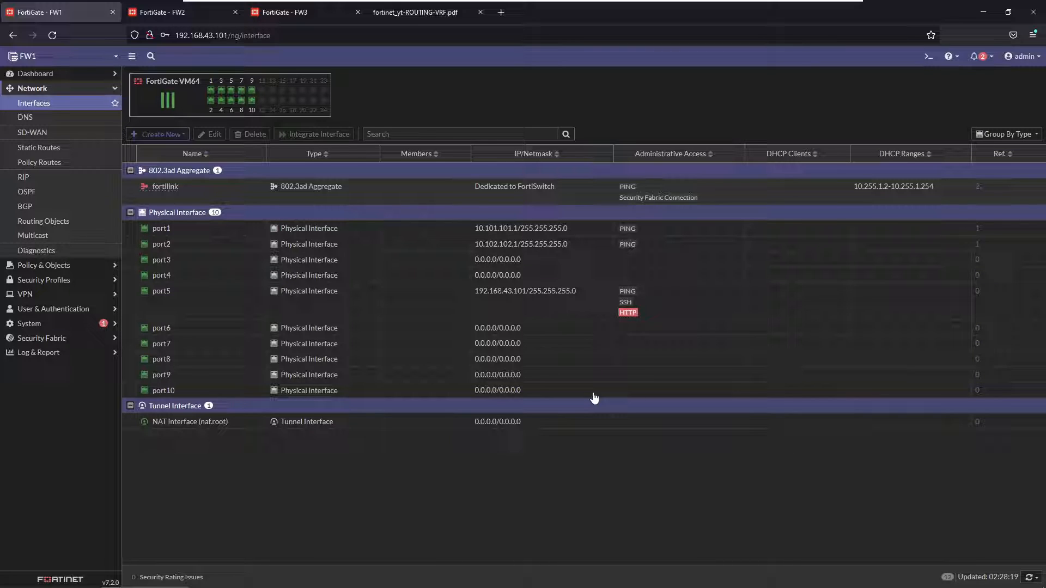
Display FW1's full routing table with get router info routing-table all and highlight the port5 route under VRF 0.
{"action": "left_click", "coordinate": [929, 56]}
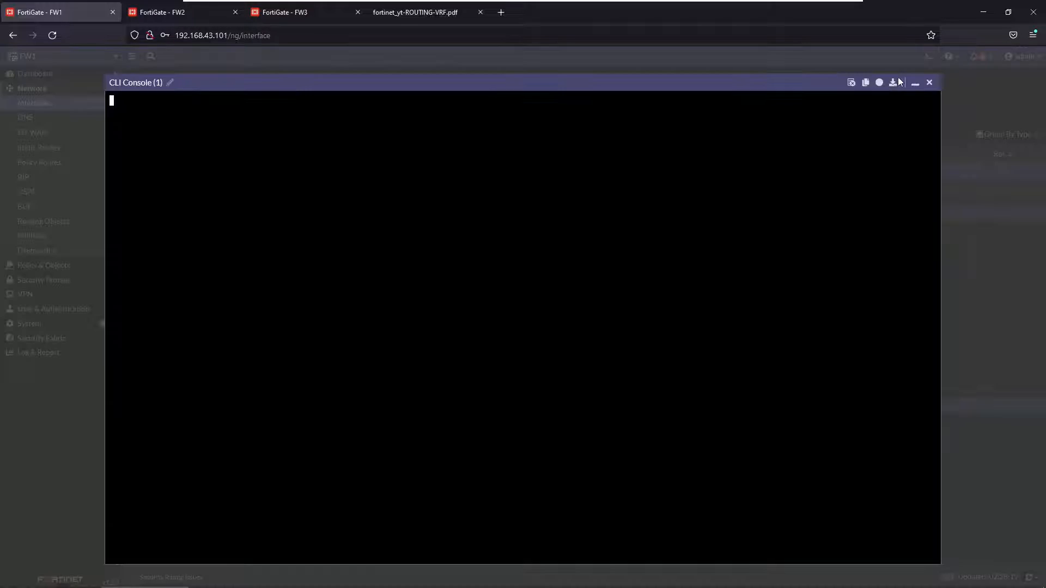
{"action": "type", "text": "get router info ro"}
{"action": "key", "text": "Tab"}
{"action": "type", "text": "all"}
{"action": "key", "text": "Return"}
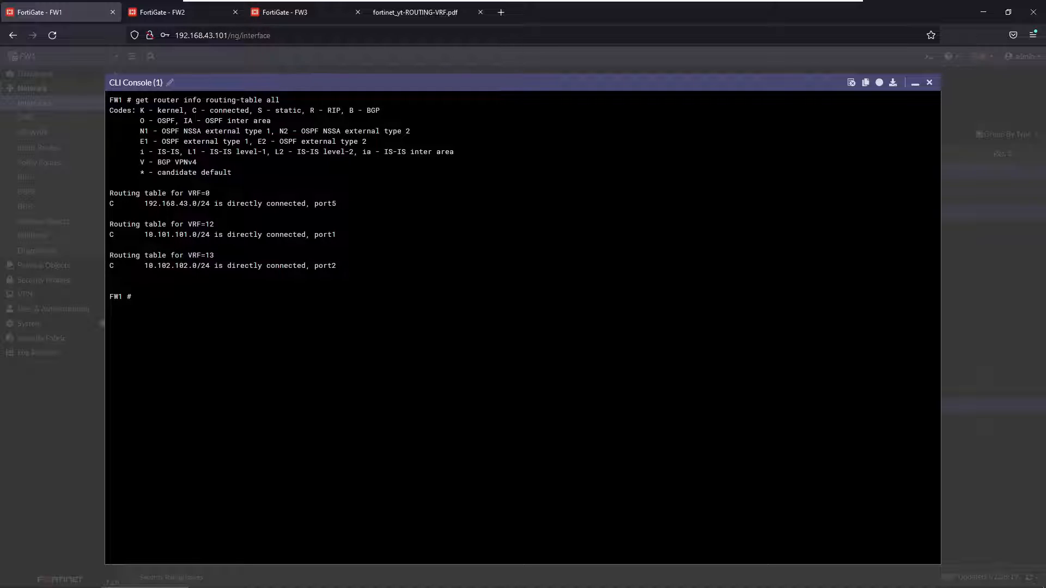
{"action": "left_click_drag", "start_coordinate": [136, 204], "coordinate": [340, 203]}
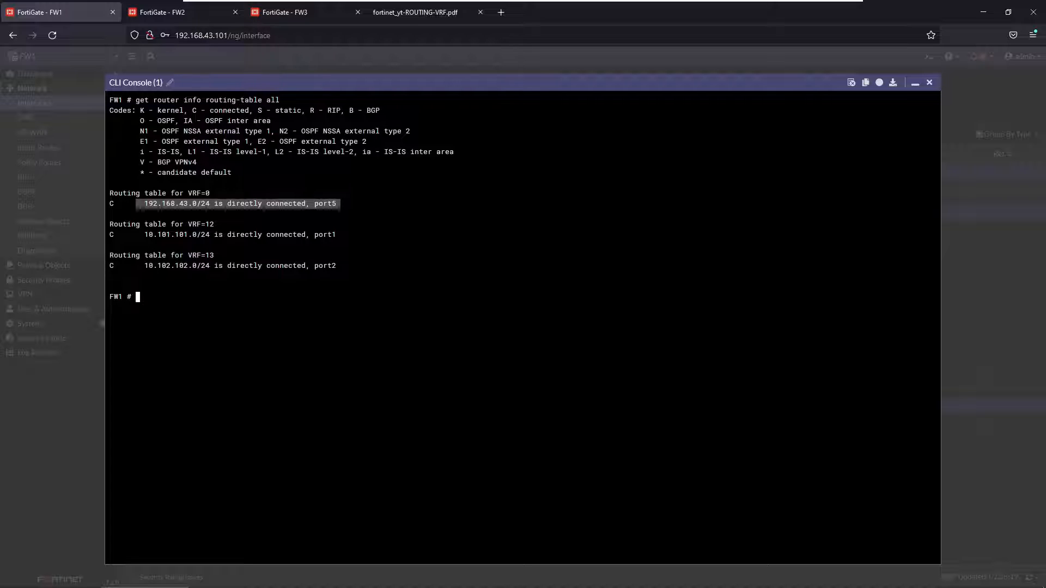
Highlight the port1 route under VRF 12 and the port2 route under VRF 13 in FW1's routing table.
{"action": "left_click_drag", "start_coordinate": [140, 235], "coordinate": [266, 235]}
{"action": "left_click_drag", "start_coordinate": [170, 255], "coordinate": [302, 265]}
{"action": "left_click", "coordinate": [302, 267]}
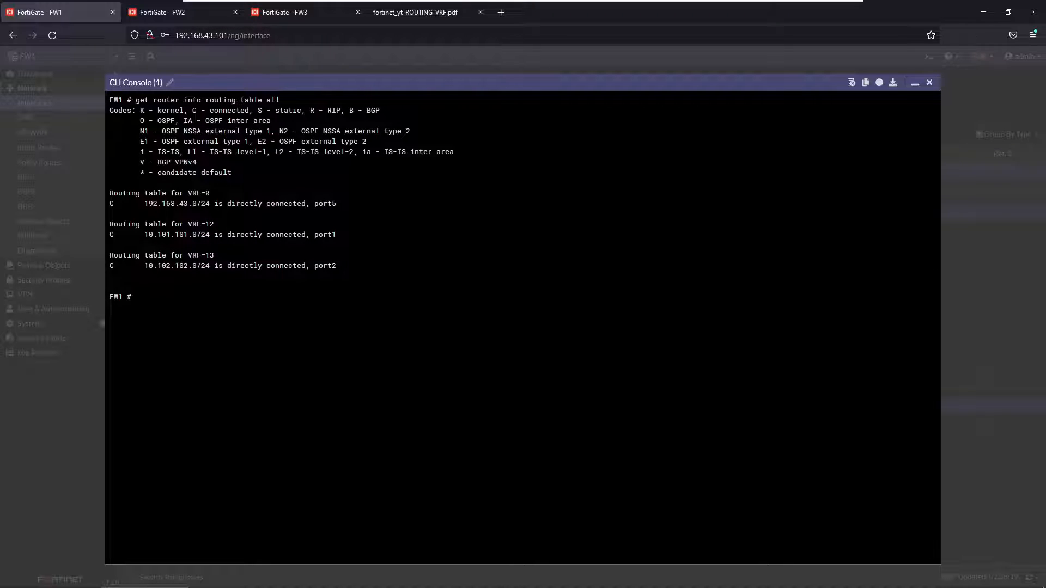
Ping FW2's port1 address from FW1 with exec ping 10.101.101.2 and stop it after a few replies.
{"action": "type", "text": "ping"}
{"action": "key", "text": "BackSpace"}
{"action": "key", "text": "BackSpace"}
{"action": "key", "text": "BackSpace"}
{"action": "key", "text": "BackSpace"}
{"action": "key", "text": "BackSpace"}
{"action": "type", "text": "exec ping 10.101.101.2"}
{"action": "key", "text": "Return"}
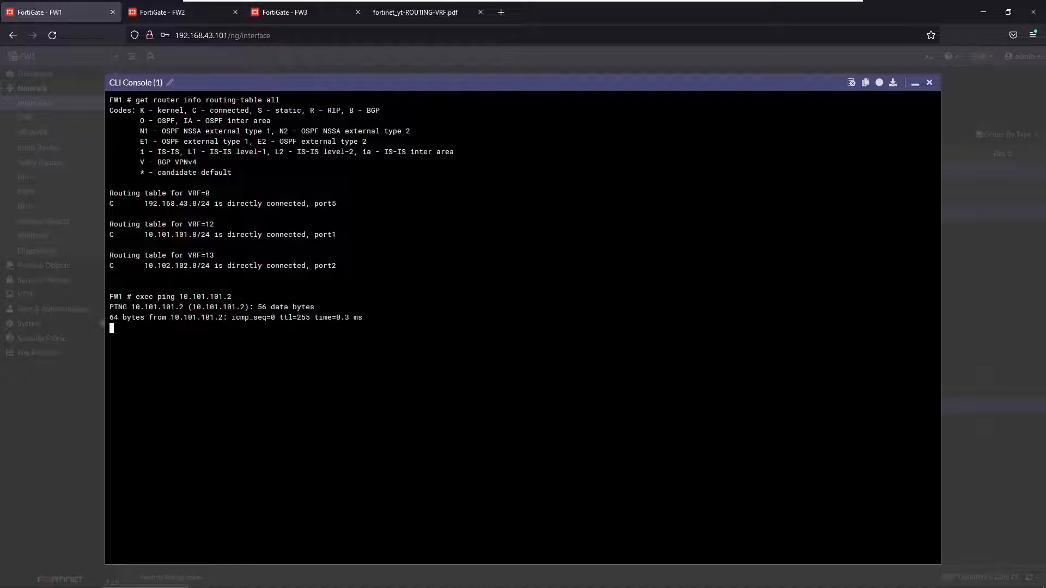
{"action": "key", "text": "ctrl+c"}
Ping FW3's port1 address from FW1 with exec ping 10.102.102.2 and stop it after a few replies.
{"action": "key", "text": "Up"}
{"action": "key", "text": "BackSpace"}
{"action": "key", "text": "BackSpace"}
{"action": "key", "text": "BackSpace"}
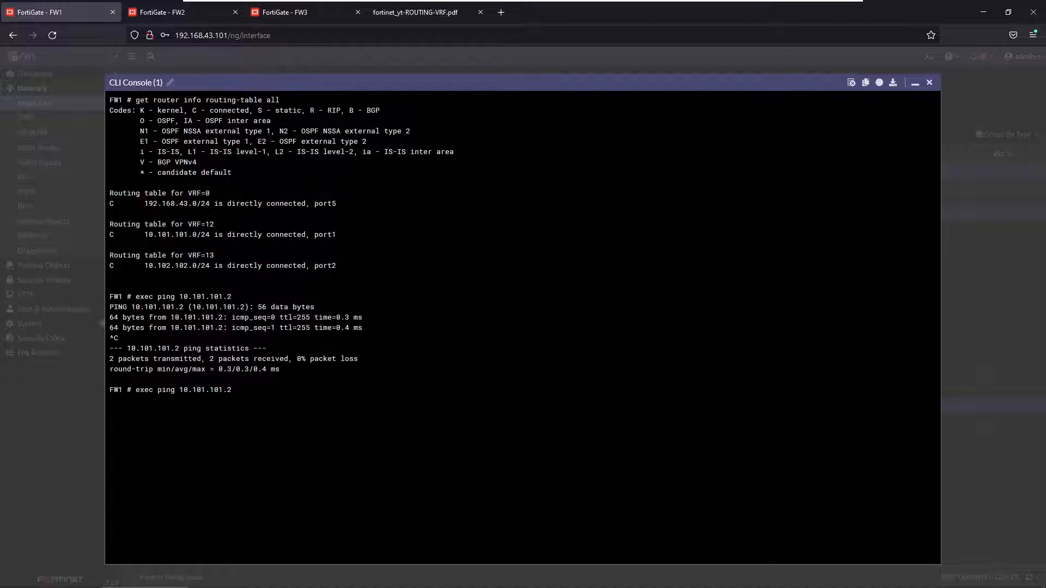
{"action": "key", "text": "BackSpace"}
{"action": "key", "text": "BackSpace"}
{"action": "key", "text": "BackSpace"}
{"action": "key", "text": "BackSpace"}
{"action": "type", "text": "2.102.2"}
{"action": "key", "text": "Return"}
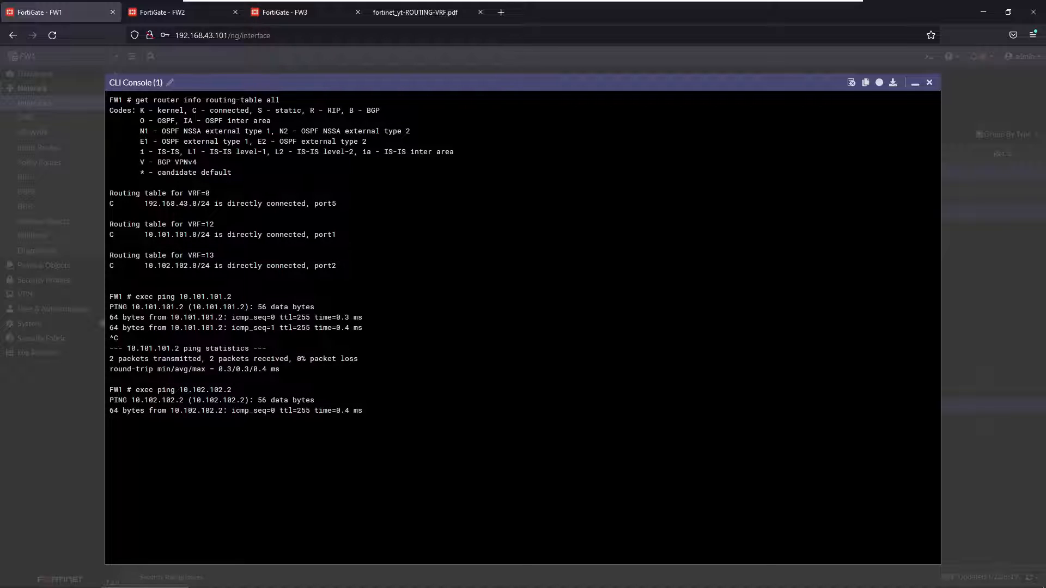
{"action": "key", "text": "ctrl+c"}
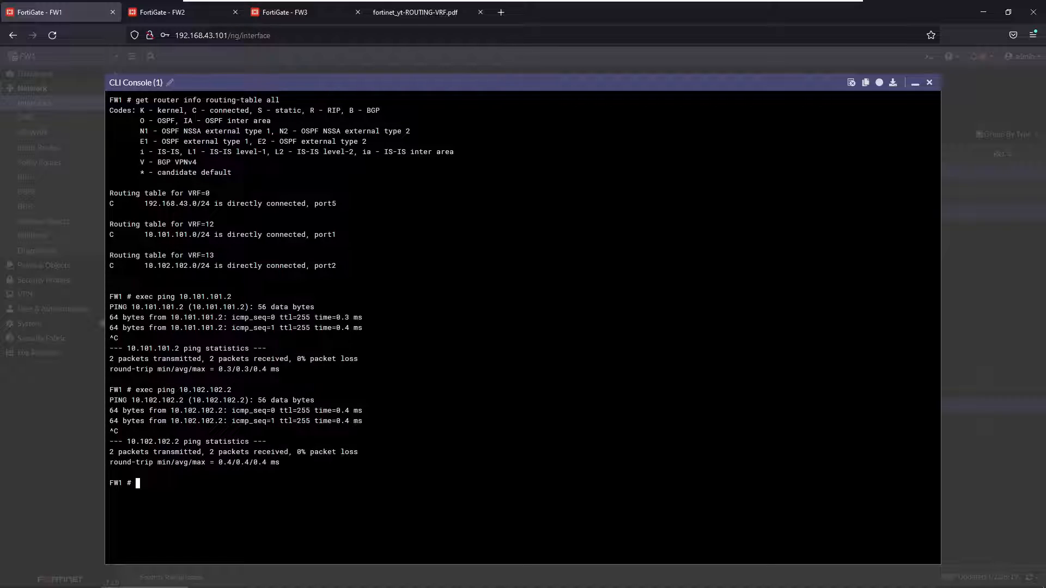
Display FW2's full routing table with get router info routing-table all and highlight its connected routes and VRF 0 heading.
{"action": "left_click", "coordinate": [191, 11]}
{"action": "type", "text": "get router info routing-table al"}
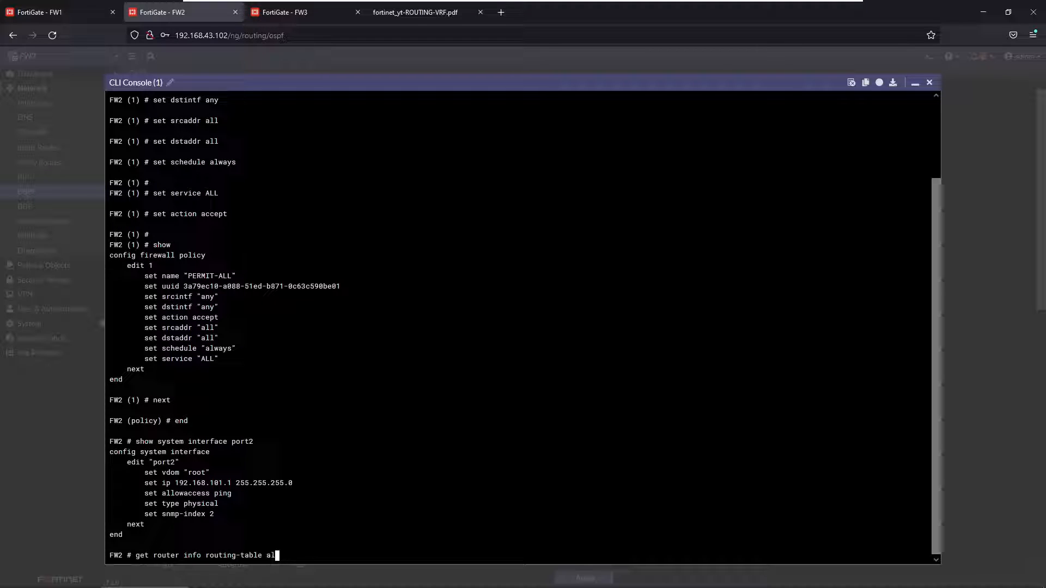
{"action": "type", "text": "l"}
{"action": "key", "text": "Return"}
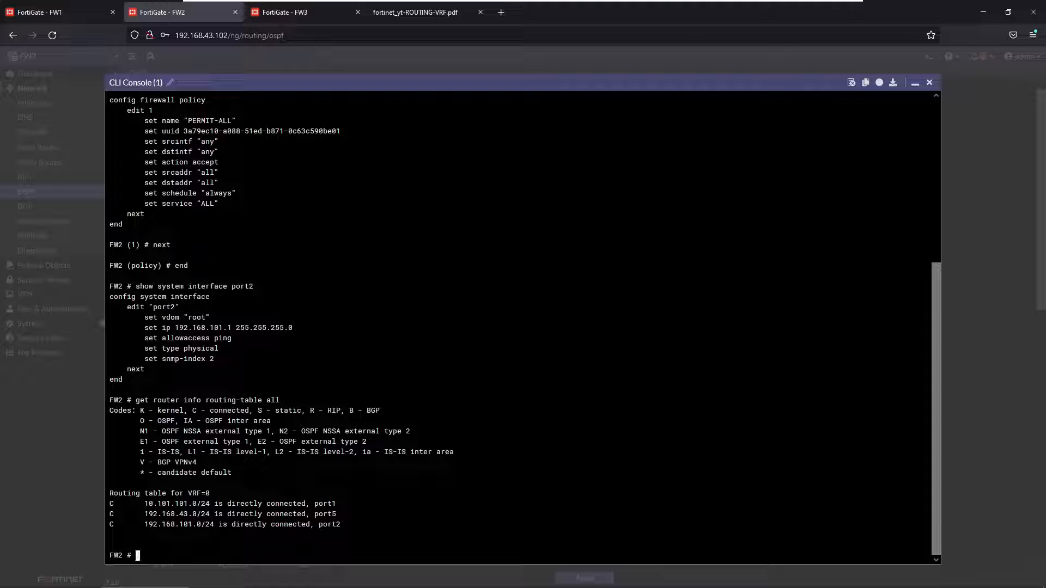
{"action": "left_click_drag", "start_coordinate": [145, 504], "coordinate": [306, 524]}
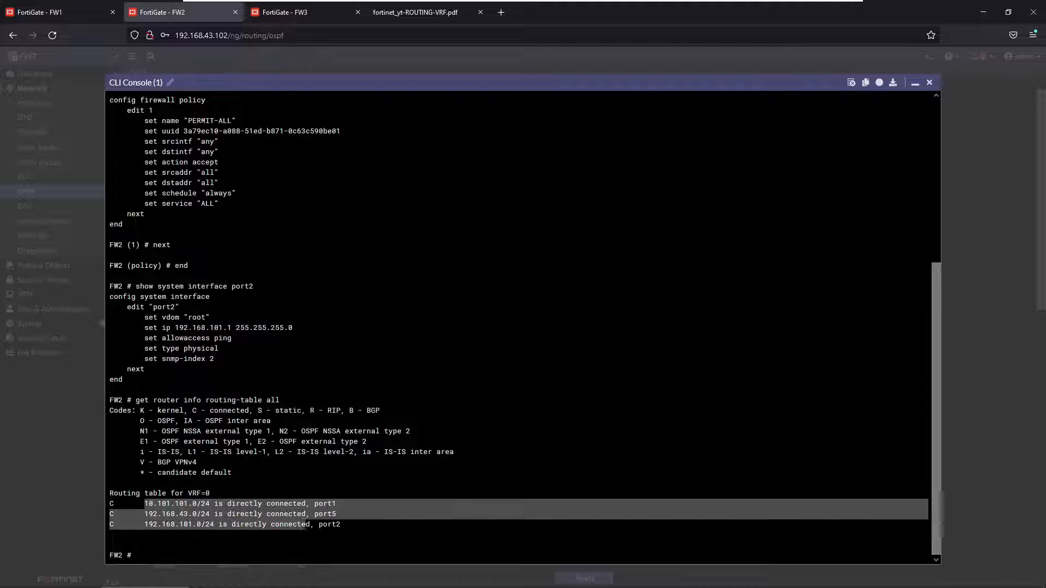
{"action": "left_click", "coordinate": [306, 524]}
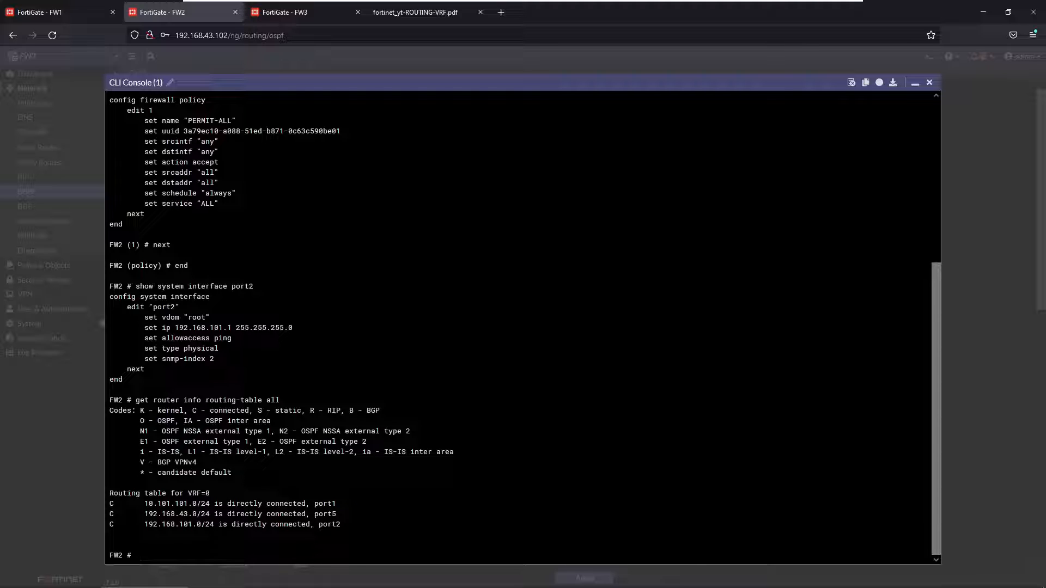
{"action": "left_click_drag", "start_coordinate": [215, 494], "coordinate": [114, 493]}
{"action": "left_click", "coordinate": [114, 494]}
Display FW3's full routing table with get router info routing-table all and return to FW1's console.
{"action": "left_click", "coordinate": [322, 12]}
{"action": "type", "text": "get routin"}
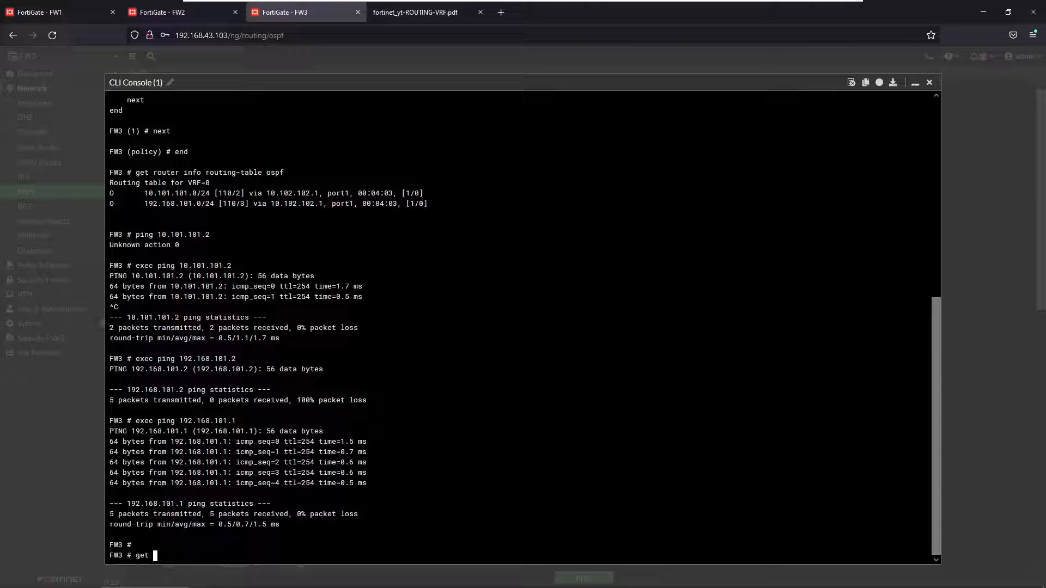
{"action": "key", "text": "BackSpace"}
{"action": "key", "text": "BackSpace"}
{"action": "type", "text": "er in"}
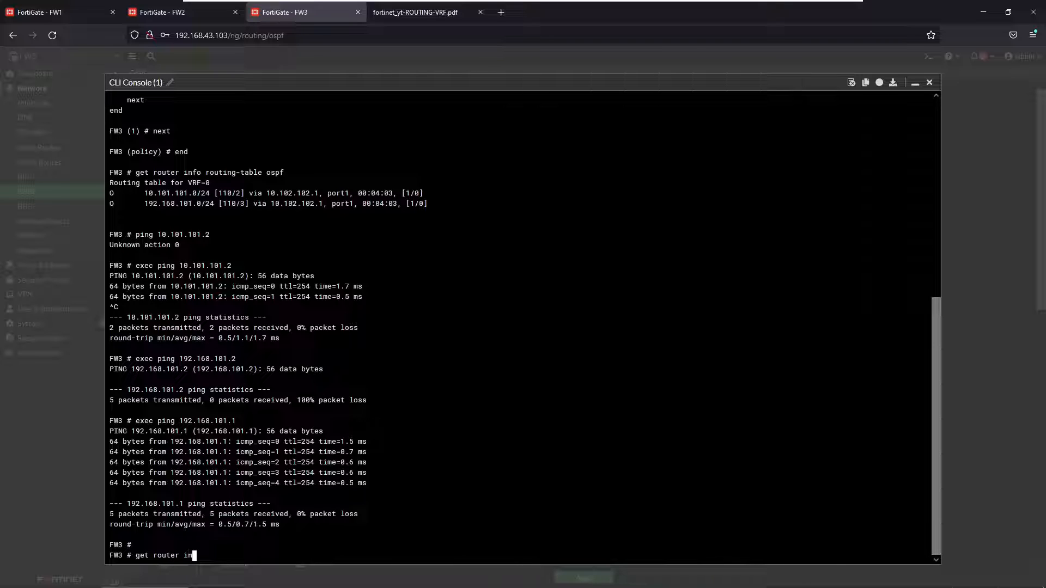
{"action": "type", "text": "fo routing-table al"}
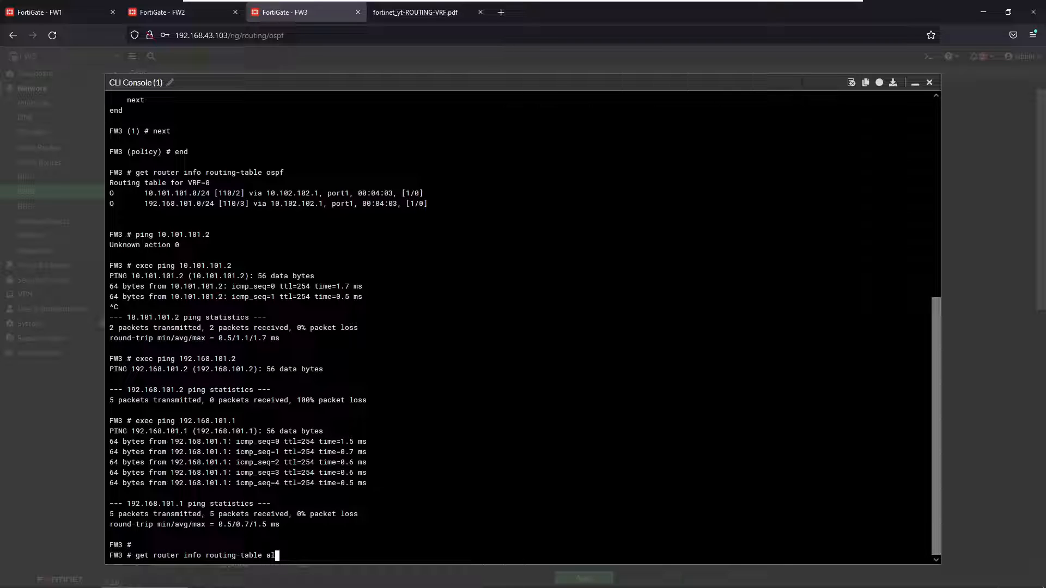
{"action": "type", "text": "l"}
{"action": "key", "text": "Return"}
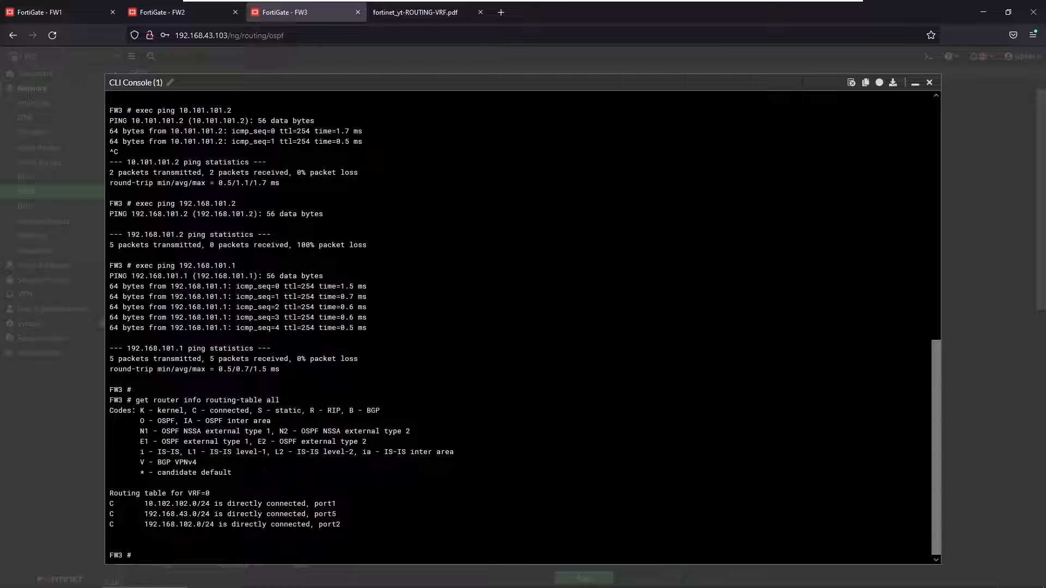
{"action": "left_click", "coordinate": [65, 9]}
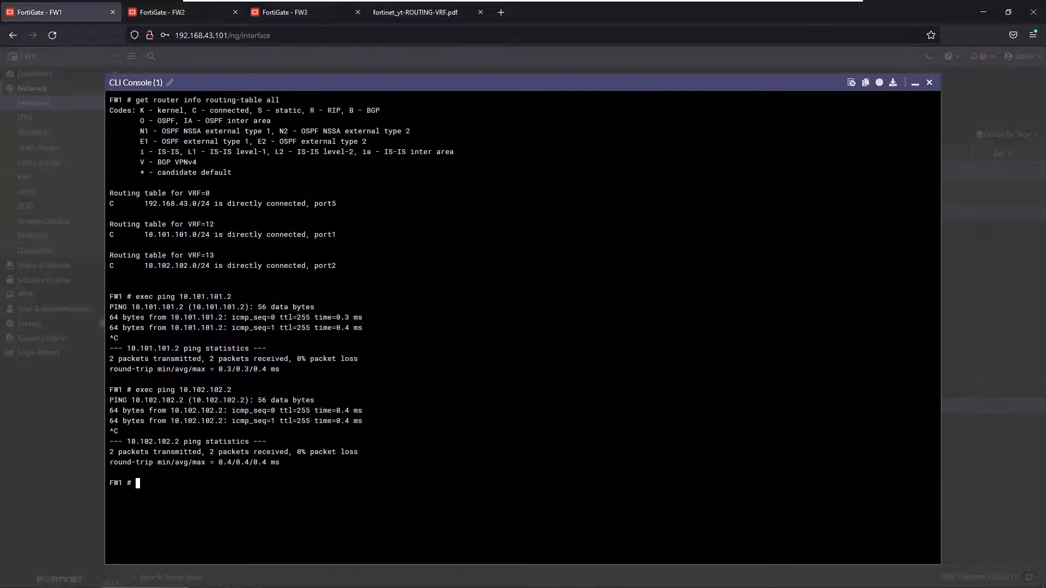